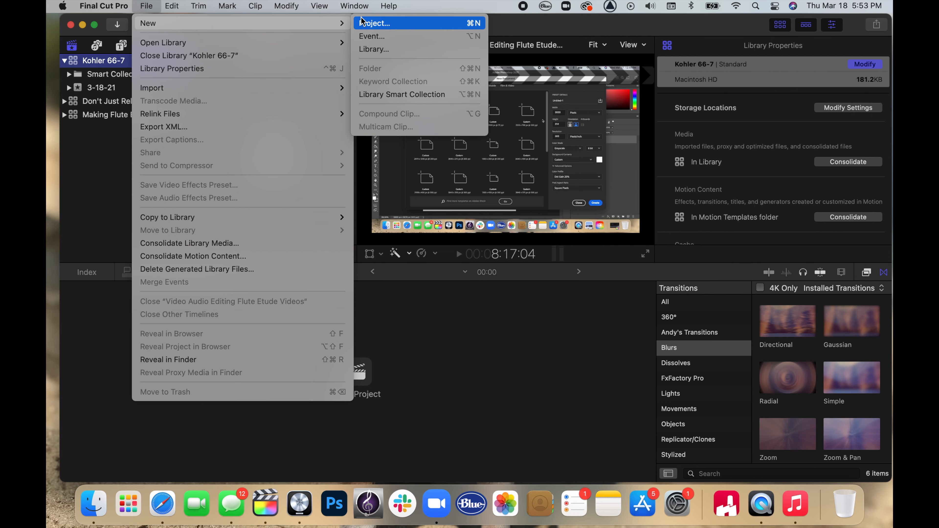
# - Create a project named "Köhler Opus 66 7 In Moonlight Flute Study" in the 3-18-21 event
pyautogui.click(375, 24)
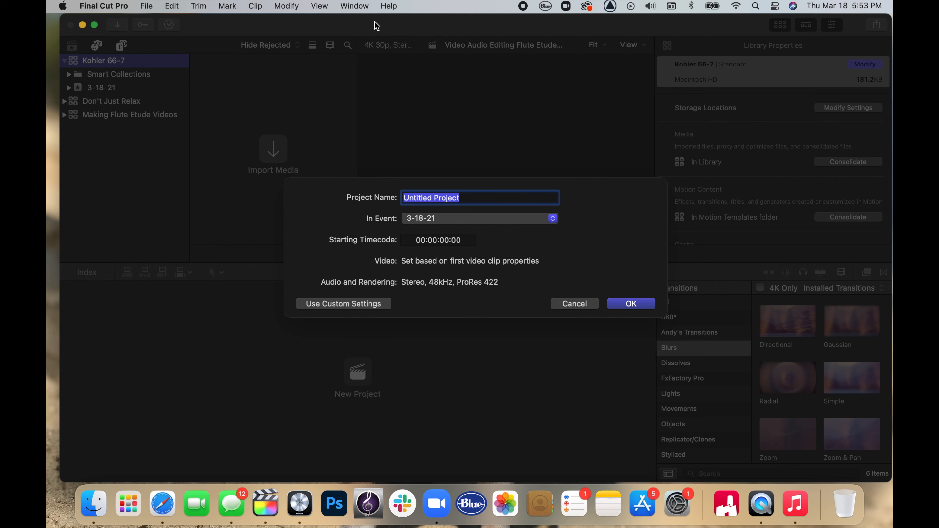
pyautogui.write('K')
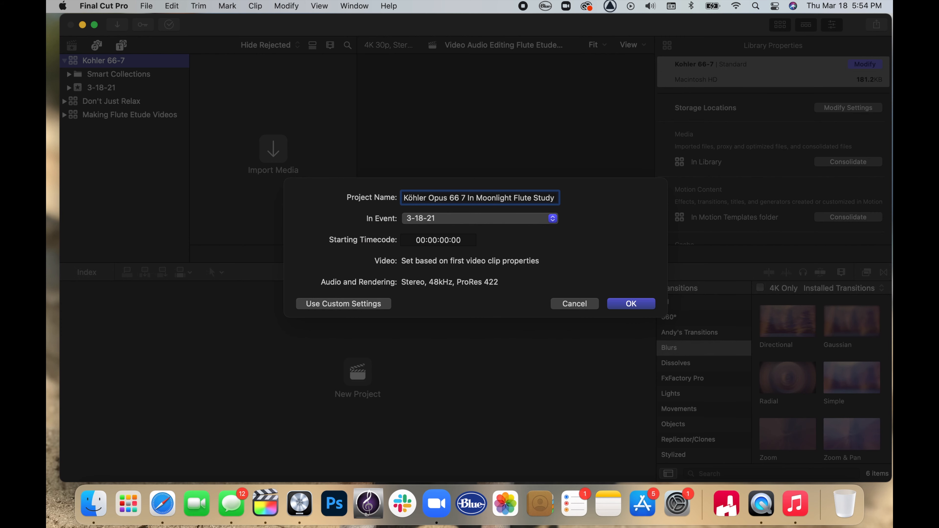
pyautogui.press('Return')
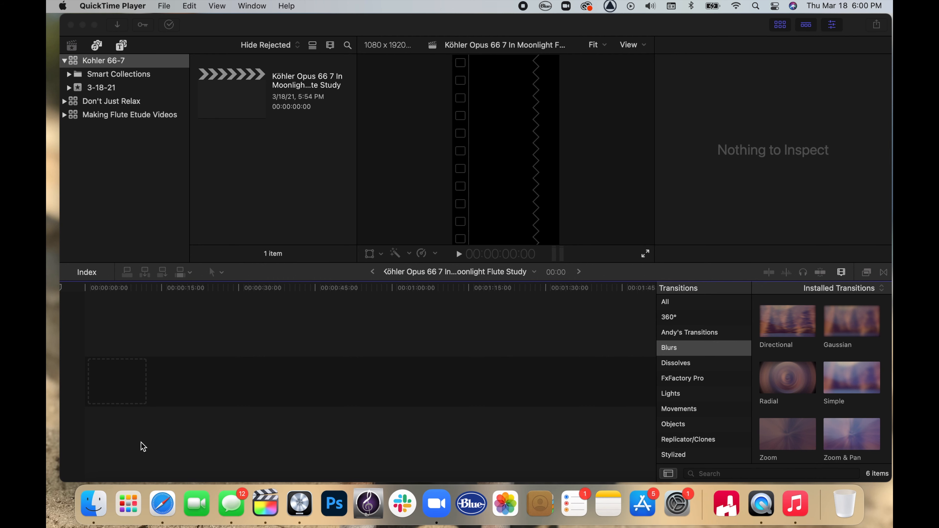
# - Add Kohler 66-7.mov from the Downloads folder to the start of the empty timeline
pyautogui.click(100, 503)
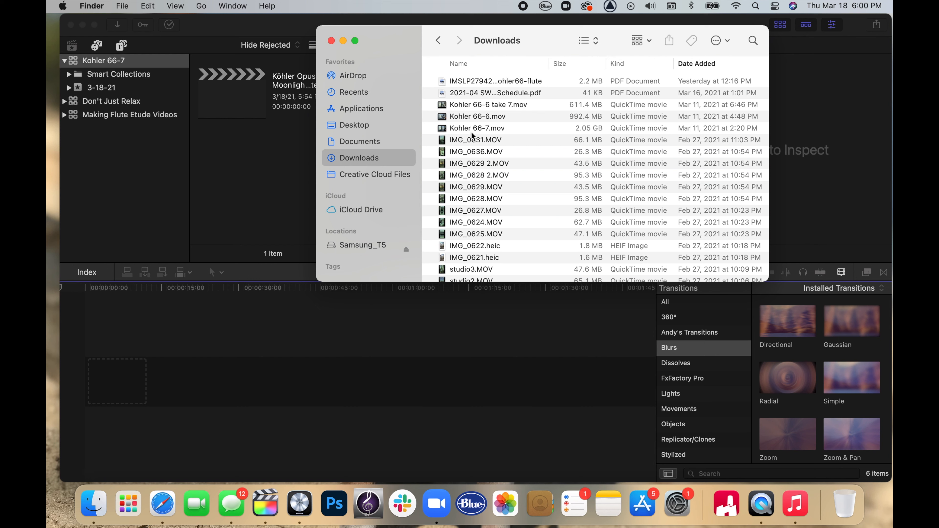
pyautogui.click(477, 128)
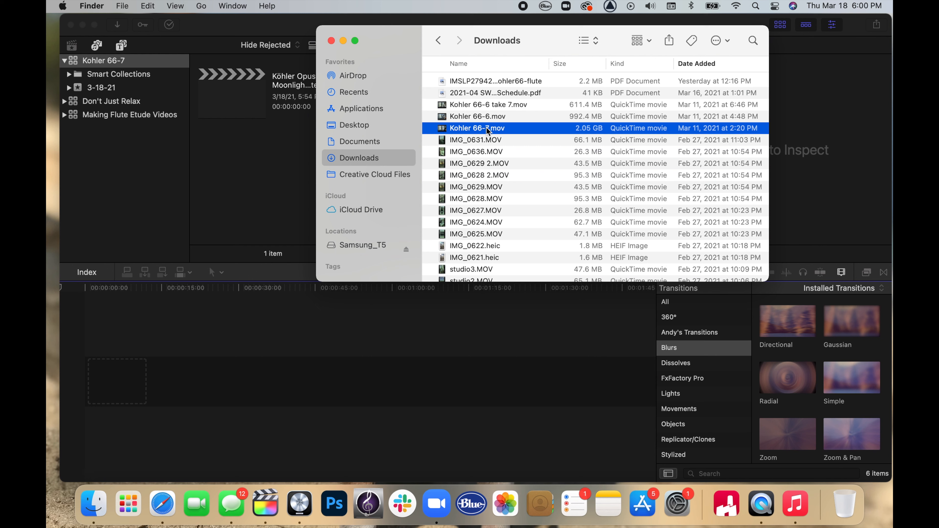
pyautogui.moveTo(486, 127); pyautogui.dragTo(120, 385)
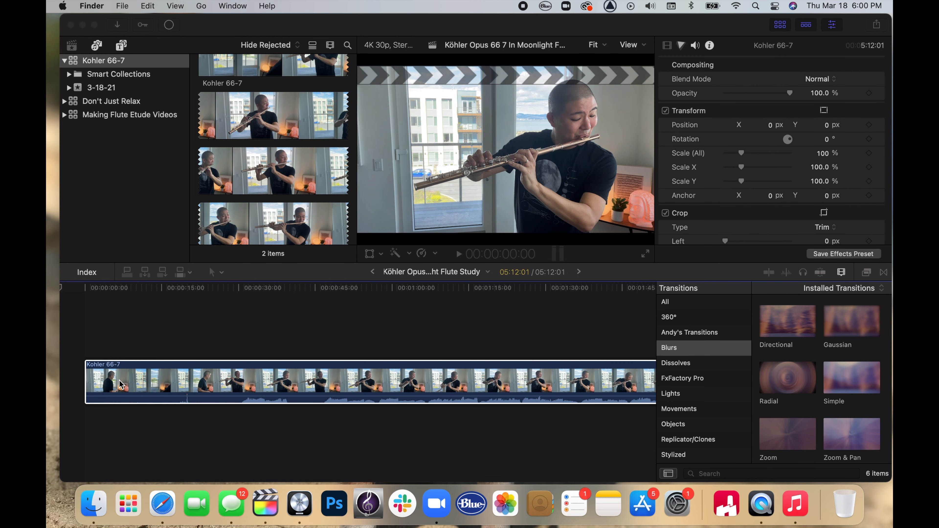
# - Place Kohler 66-7 audio.mp3 from the desktop's KOHLER OP 66-7 folder in the timeline beneath the video clip
pyautogui.click(93, 503)
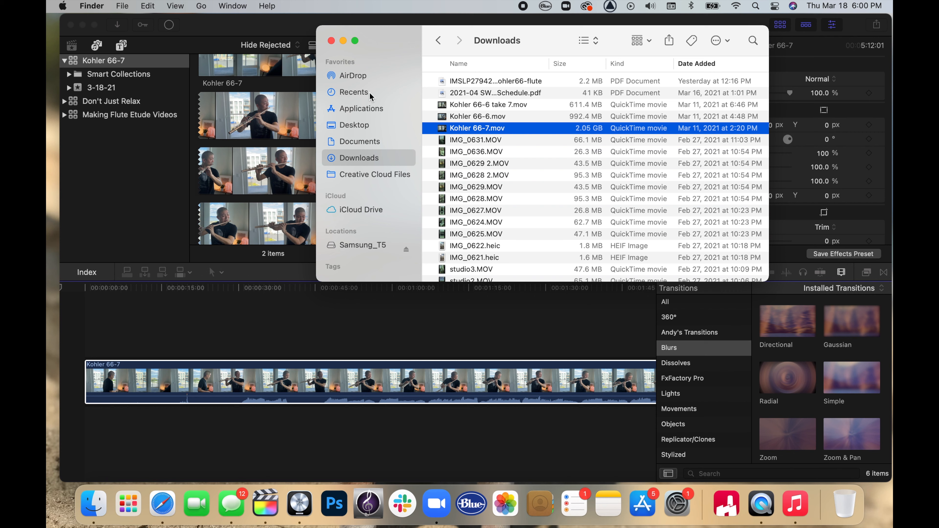
pyautogui.click(372, 129)
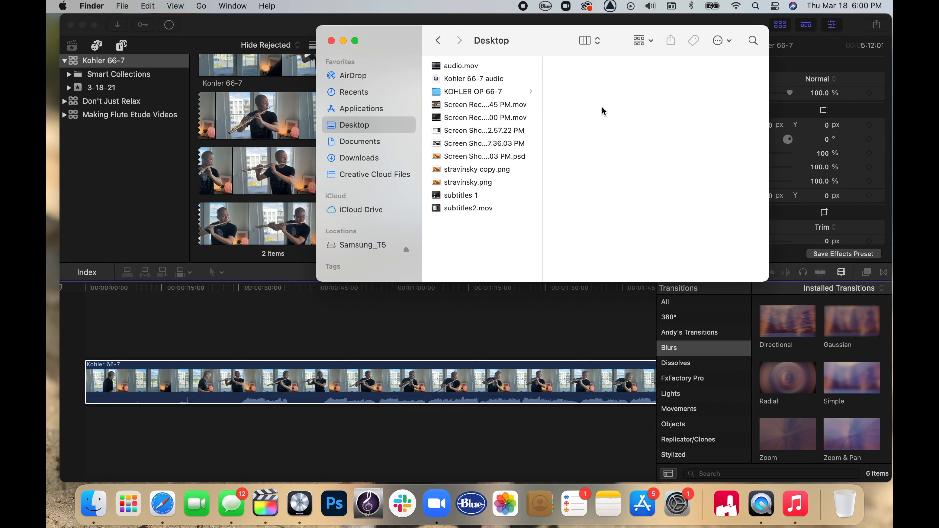
pyautogui.click(499, 97)
pyautogui.press('cmd+3')
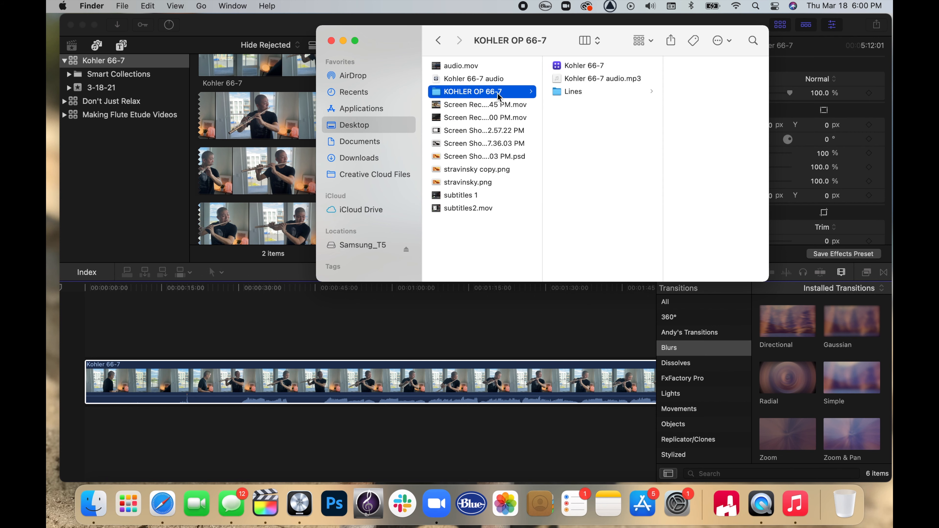
pyautogui.click(588, 79)
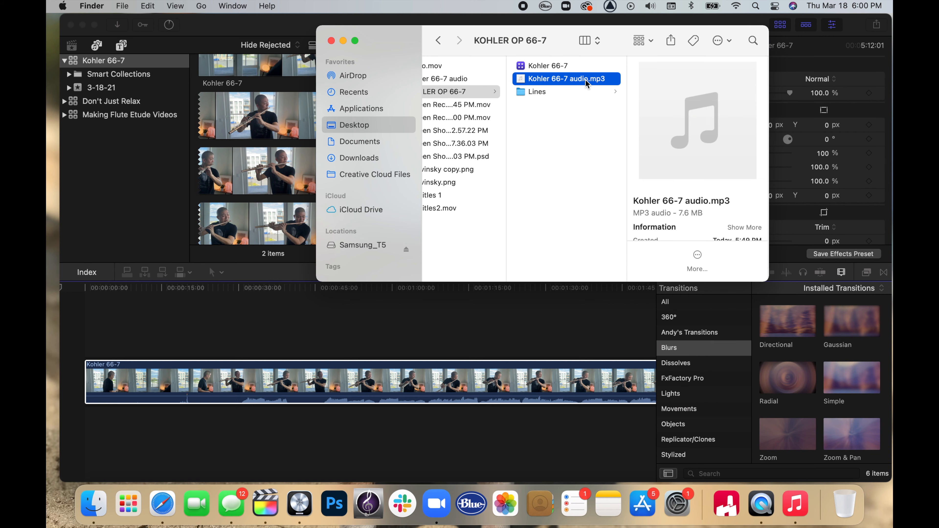
pyautogui.moveTo(586, 82); pyautogui.dragTo(174, 435)
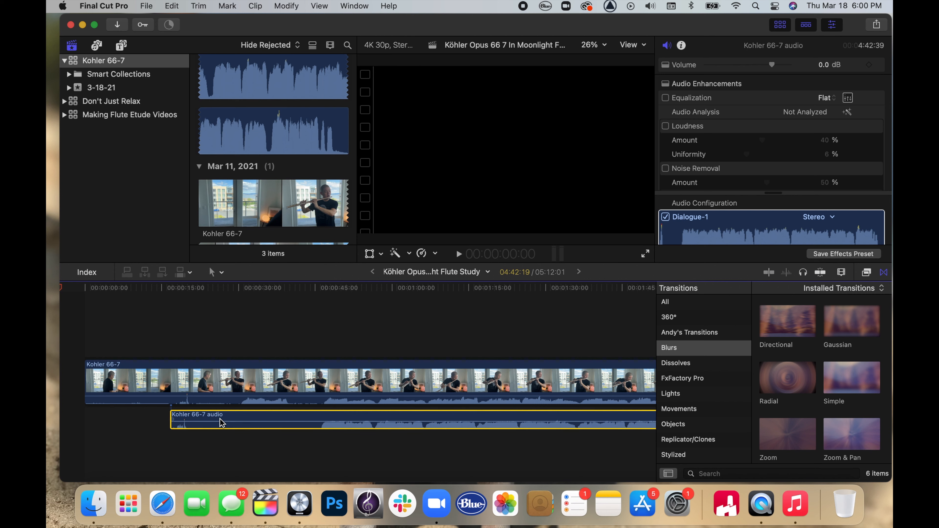
# - Shift the audio clip to the start of the video clip and lower the video clip's own volume to -∞ dB
pyautogui.moveTo(271, 422); pyautogui.dragTo(185, 422)
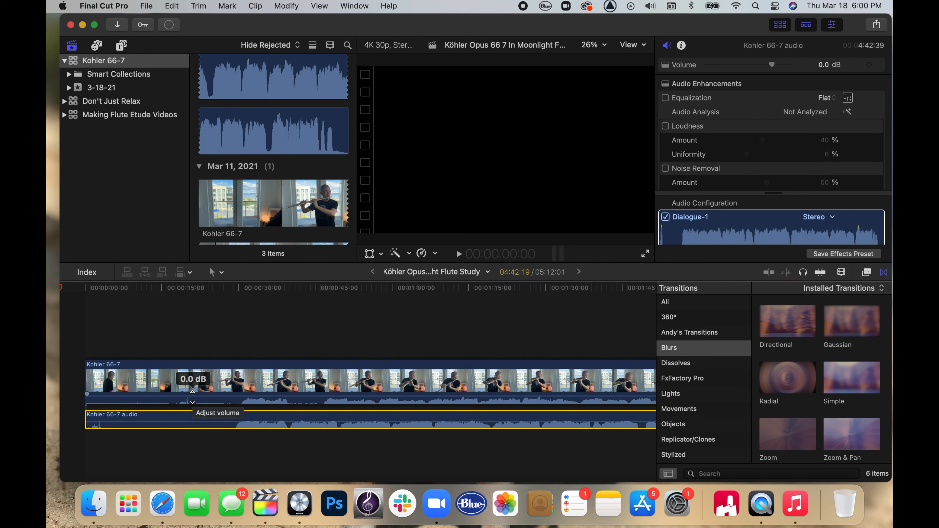
pyautogui.moveTo(192, 396); pyautogui.dragTo(188, 440)
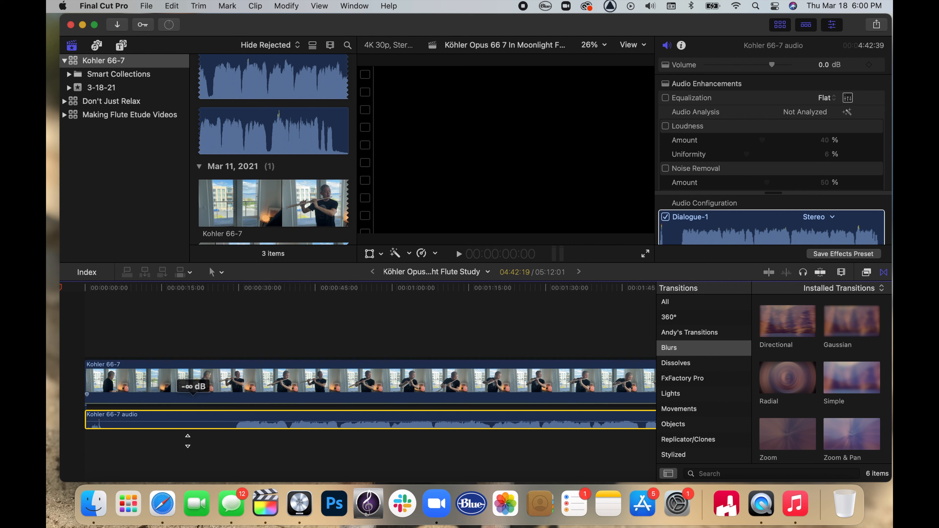
# - Park the playhead on the exact frame where the hands meet in the clap, at 20:02
pyautogui.click(182, 338)
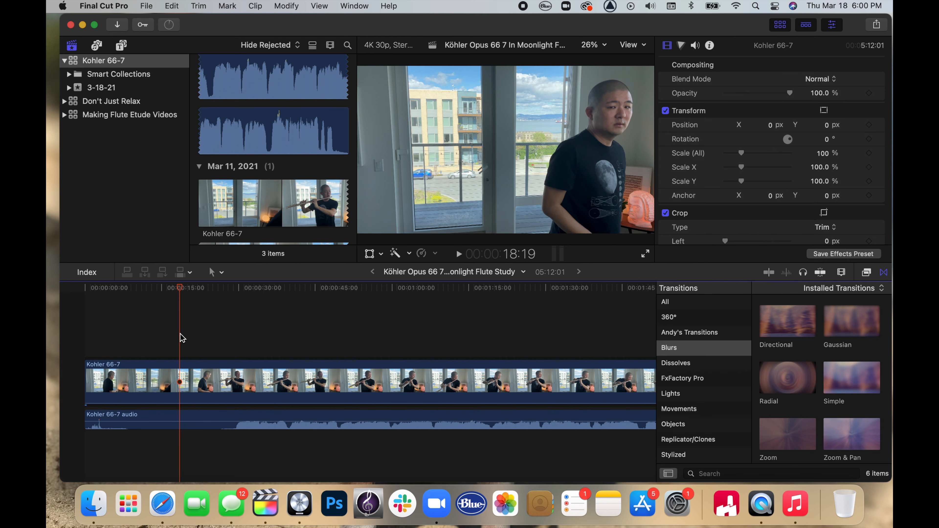
pyautogui.press('Left')
pyautogui.press('Left')
pyautogui.press('Left')
pyautogui.click(212, 329)
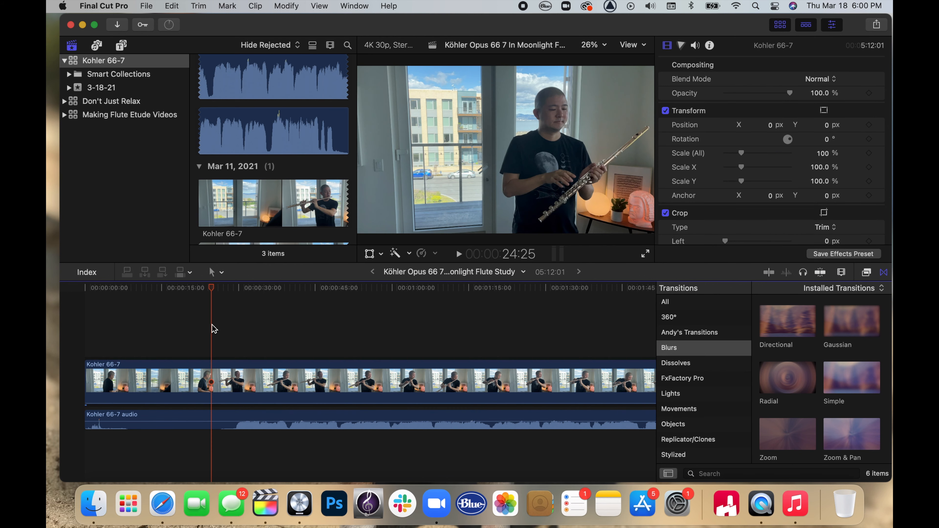
pyautogui.click(185, 291)
pyautogui.press('Right')
pyautogui.press('Right')
pyautogui.press('Right')
pyautogui.press('Right')
pyautogui.press('Right')
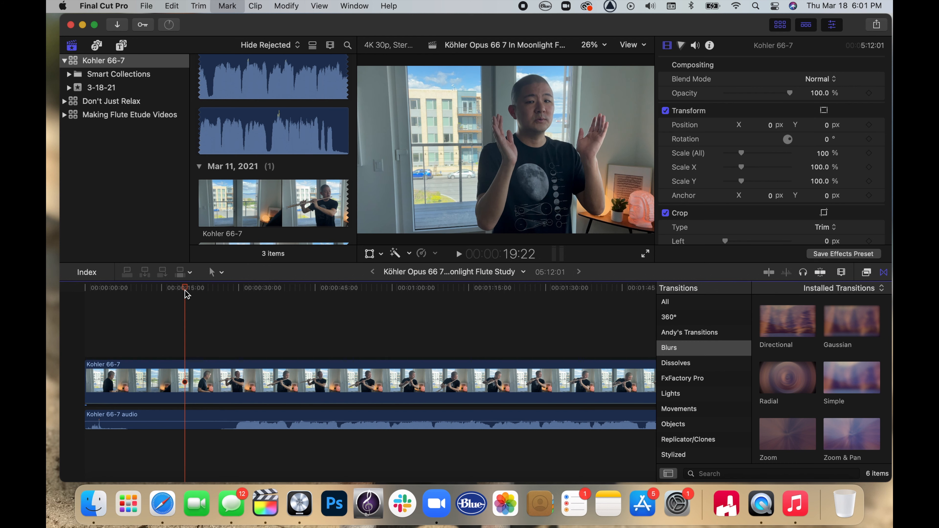
pyautogui.press('Right')
pyautogui.press('Right')
pyautogui.press('Right')
pyautogui.press('Right')
pyautogui.press('Right')
pyautogui.press('Right')
pyautogui.press('Right')
pyautogui.press('Right')
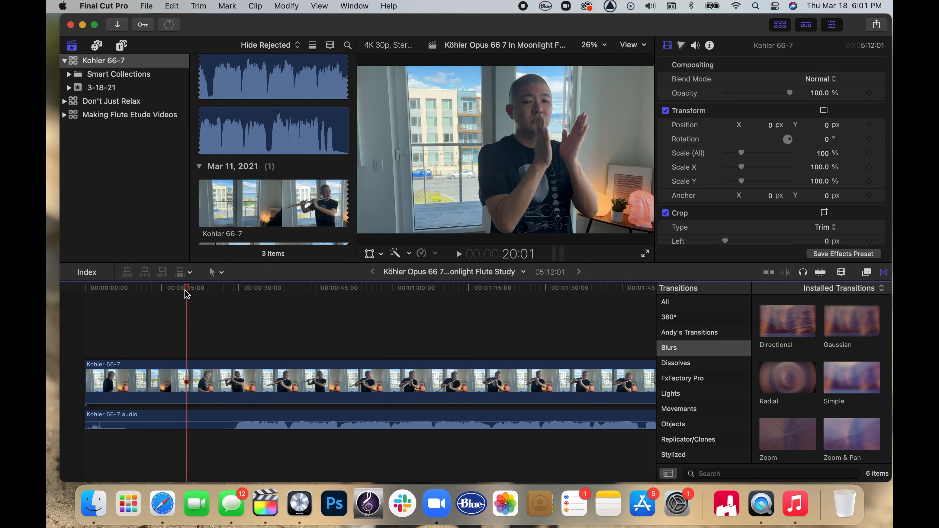
pyautogui.press('Left')
pyautogui.press('Right')
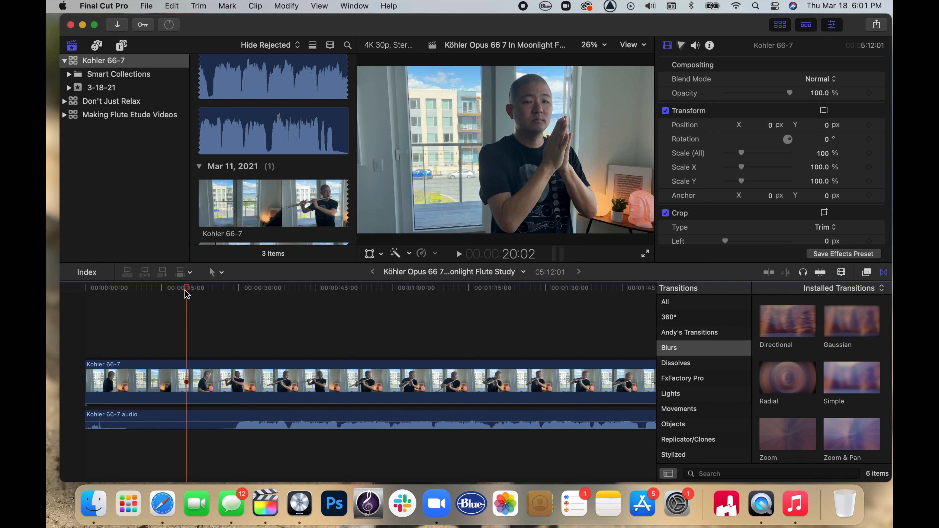
# - Move the separate audio clip so its clap spike lines up with the frame at 20:02 where the hands meet
pyautogui.moveTo(190, 422); pyautogui.dragTo(277, 414)
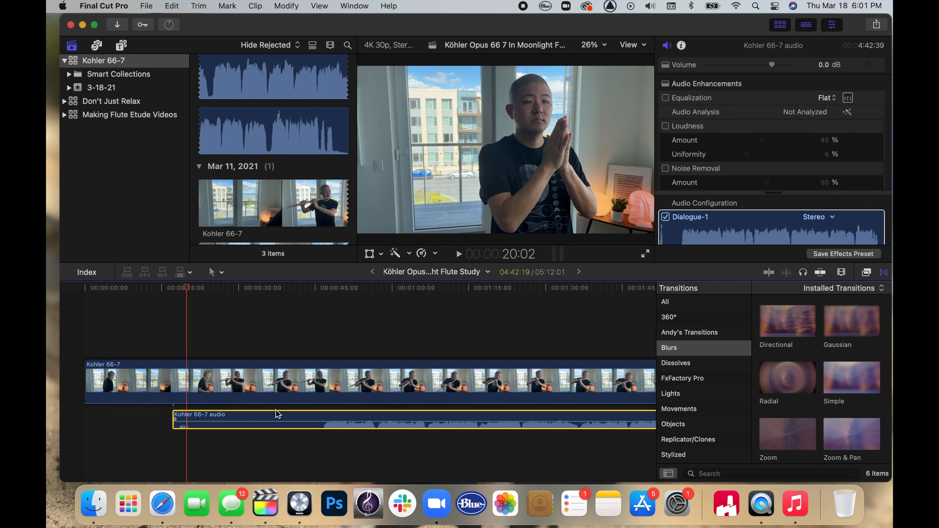
pyautogui.press('super+equal')
pyautogui.press('super+equal')
pyautogui.press('super+equal')
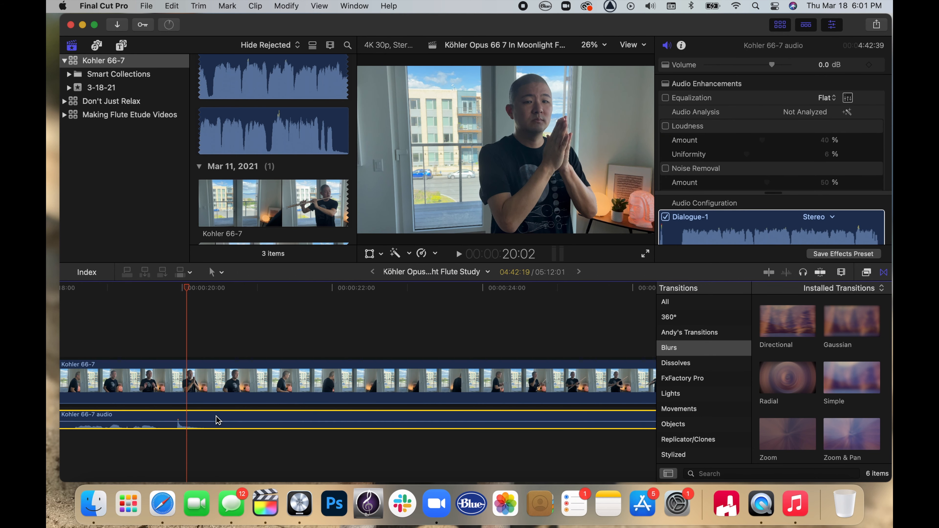
pyautogui.moveTo(218, 420); pyautogui.dragTo(223, 421)
pyautogui.press('super+equal')
pyautogui.press('super+equal')
pyautogui.press('super+equal')
pyautogui.press('super+equal')
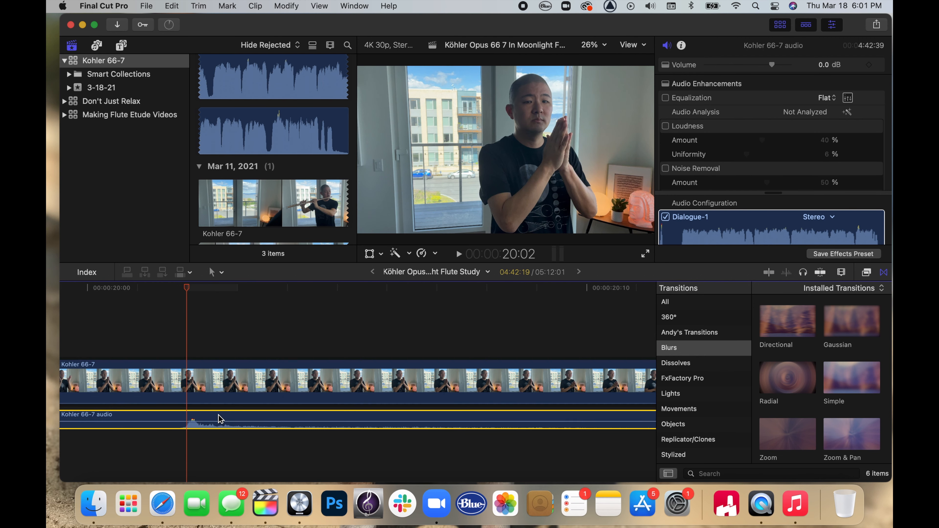
pyautogui.press('Left')
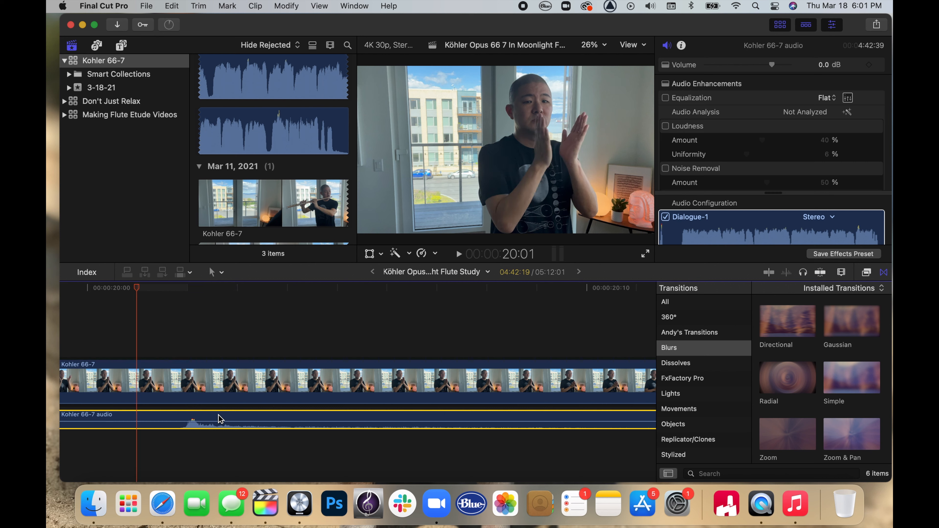
pyautogui.press('Right')
pyautogui.press('Left')
pyautogui.press('Right')
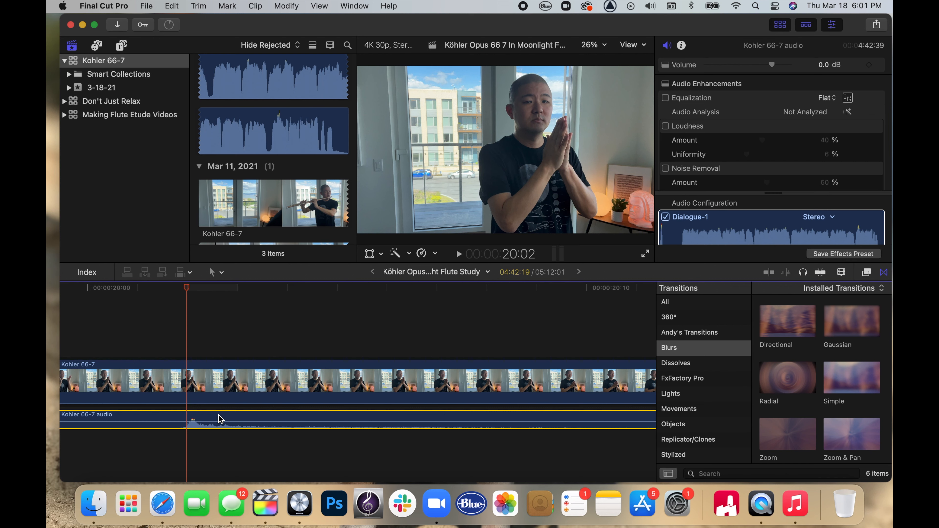
# - Split the video clip at 44:10, turn on snapping, and split the audio clip at the same point
pyautogui.press('super+minus')
pyautogui.press('super+minus')
pyautogui.press('super+minus')
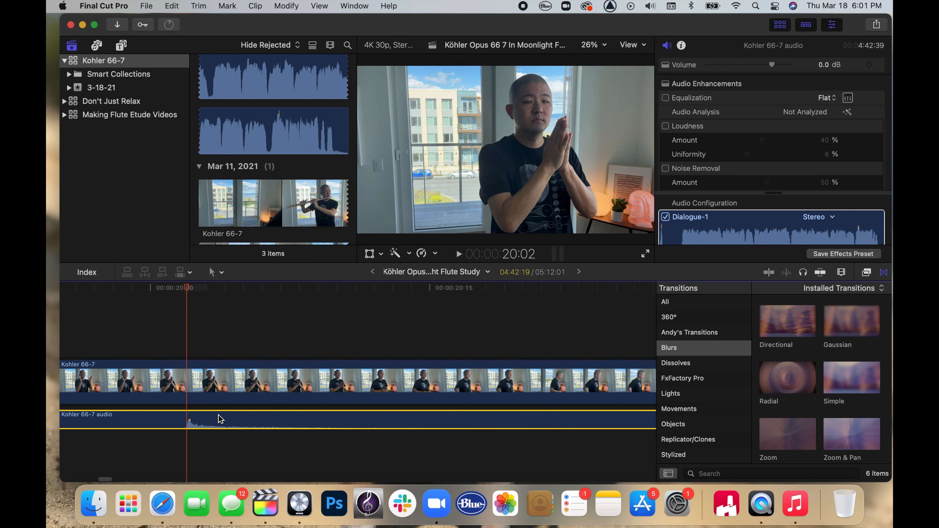
pyautogui.press('super+minus')
pyautogui.press('super+minus')
pyautogui.press('super+minus')
pyautogui.press('super+minus')
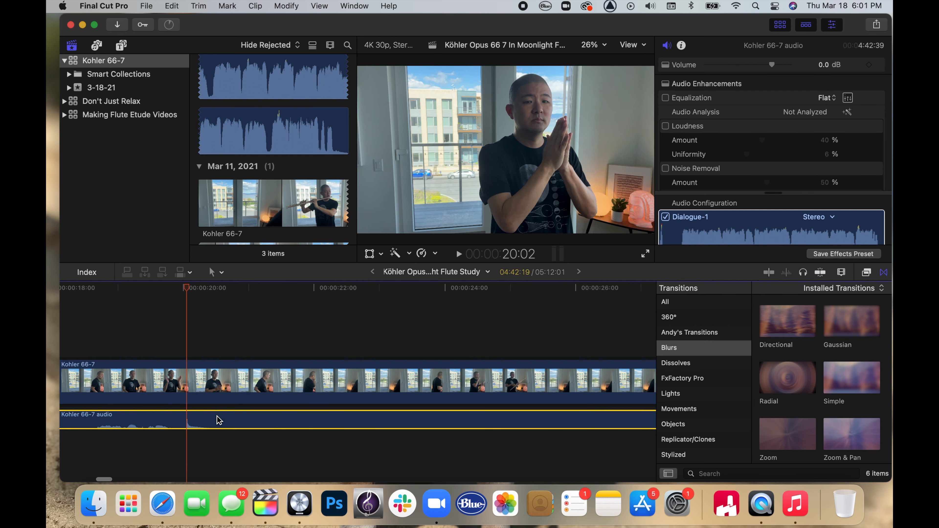
pyautogui.press('super+minus')
pyautogui.press('super+minus')
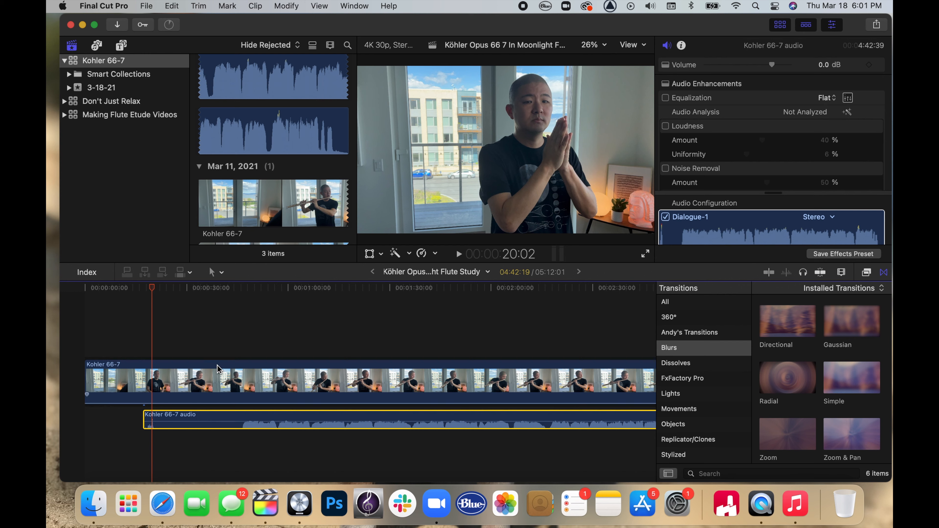
pyautogui.press('b')
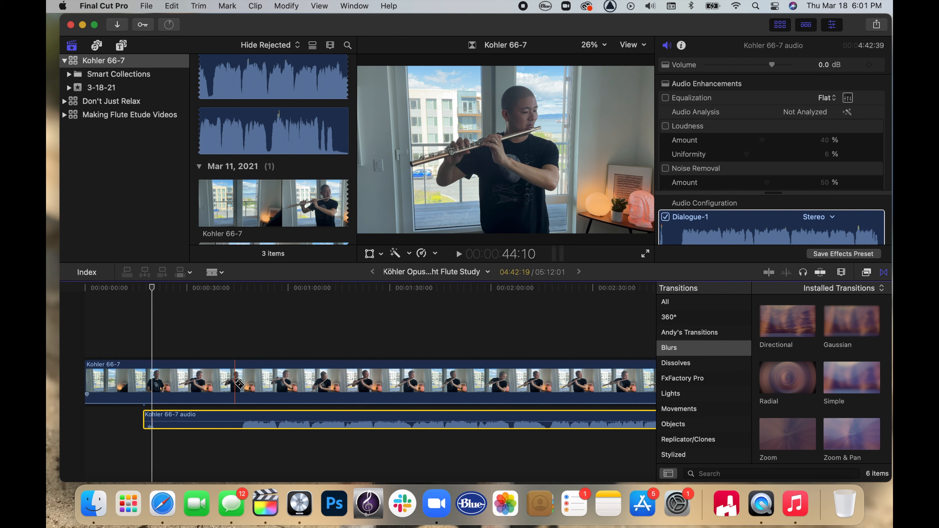
pyautogui.click(237, 383)
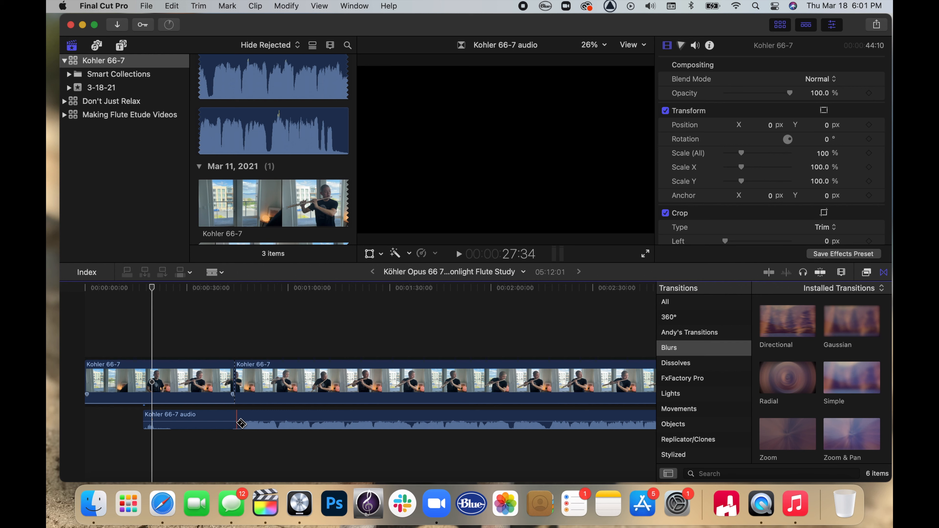
pyautogui.press('n')
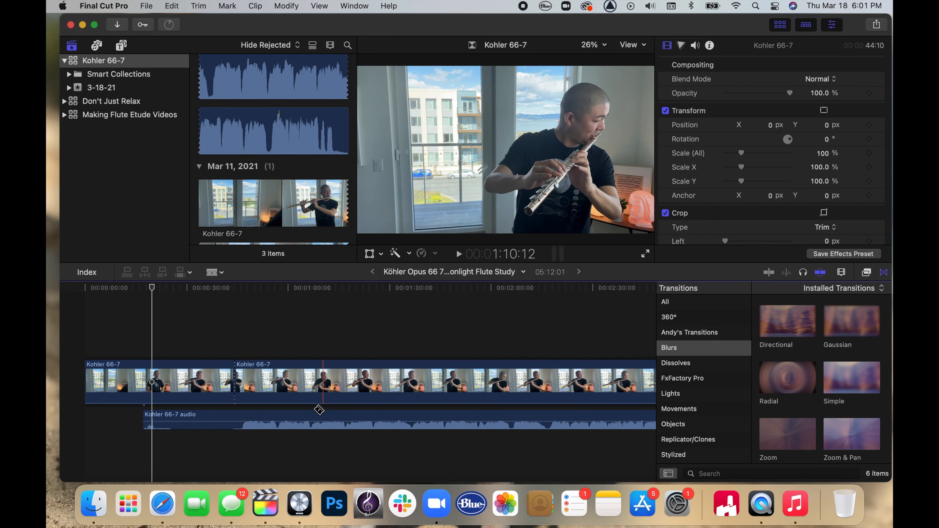
pyautogui.click(235, 425)
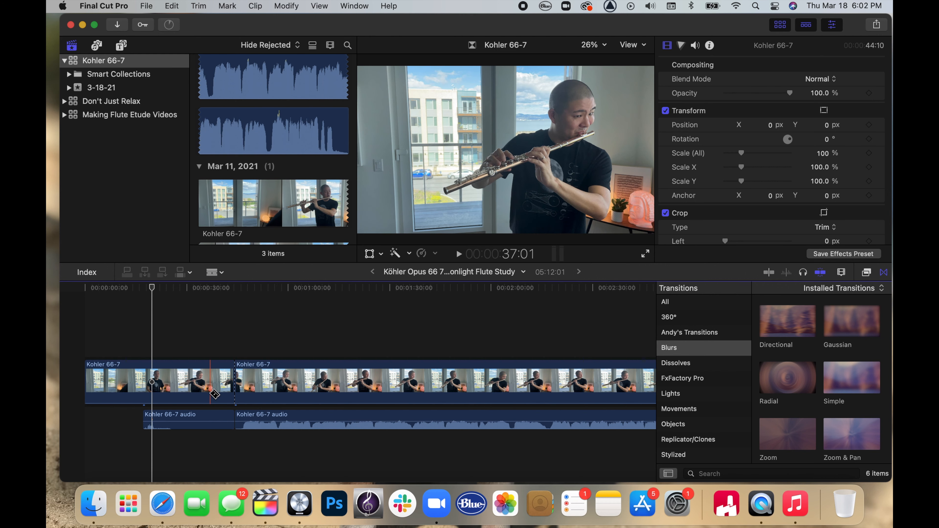
# - Delete the opening video and audio segments before the cut
pyautogui.press('a')
pyautogui.click(208, 391)
pyautogui.keyDown('super'); pyautogui.click(207, 414); pyautogui.keyUp('super')
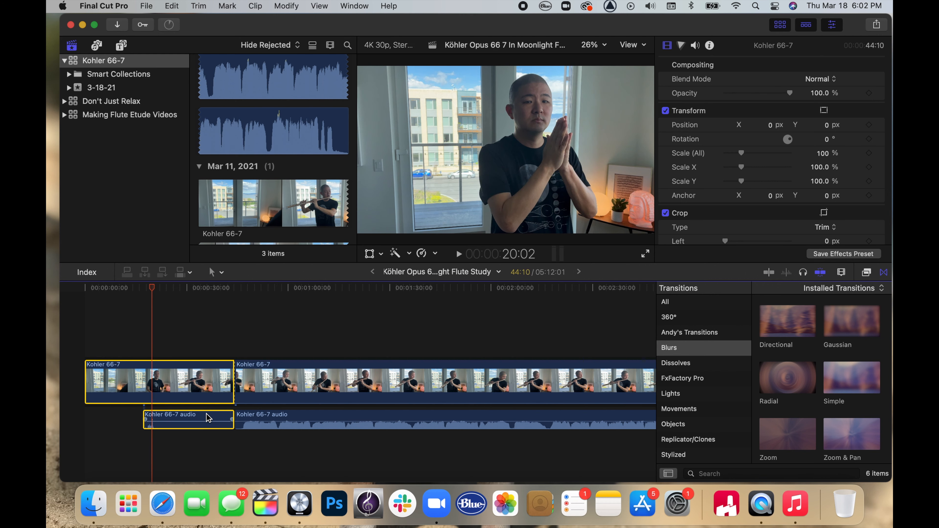
pyautogui.press('Delete')
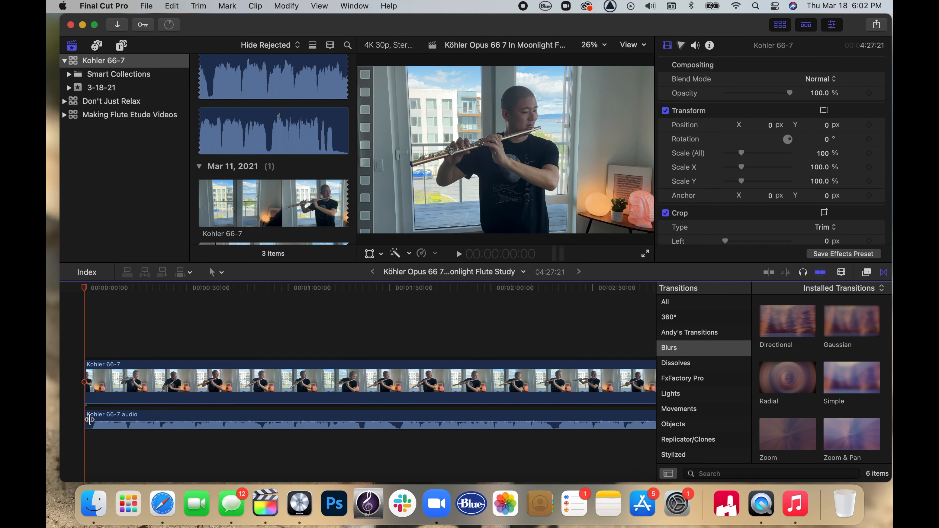
# - Play the opening seconds of the trimmed timeline to check that the audio and video are in sync
pyautogui.moveTo(88, 421); pyautogui.dragTo(92, 421)
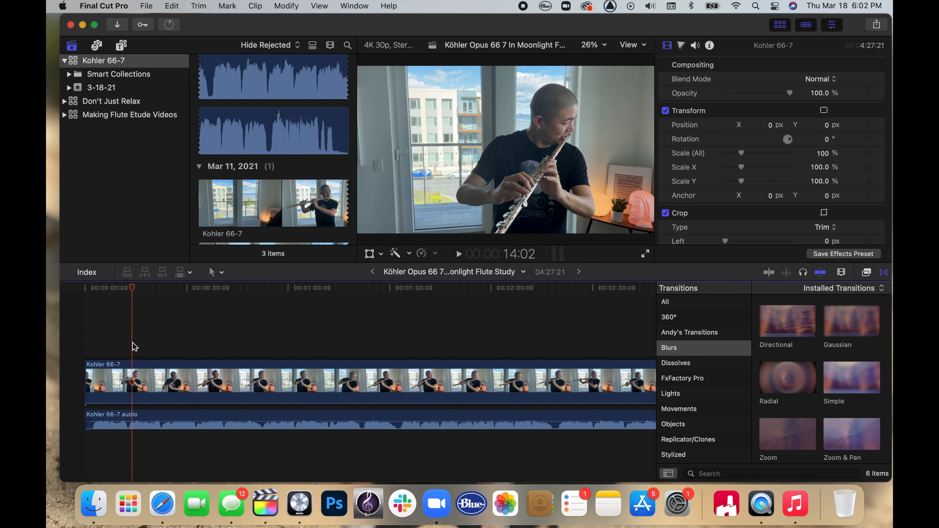
pyautogui.press('space')
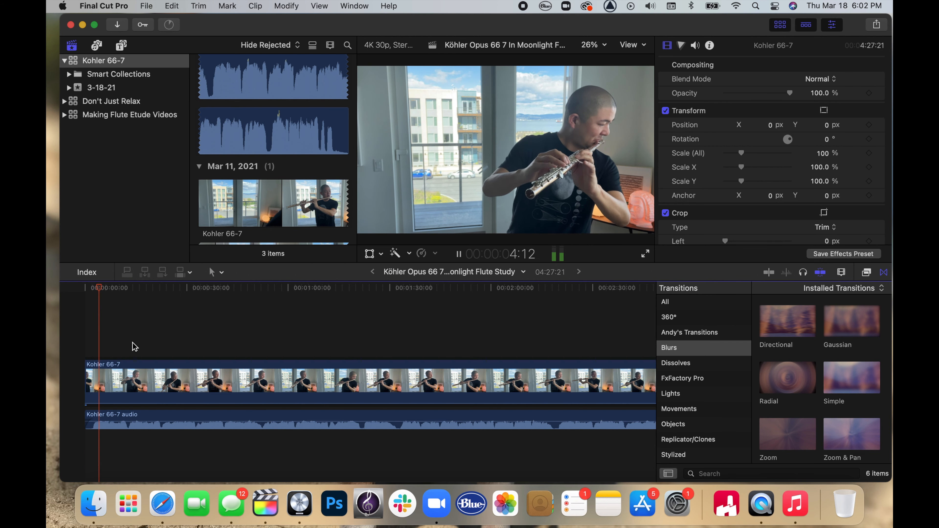
pyautogui.press('space')
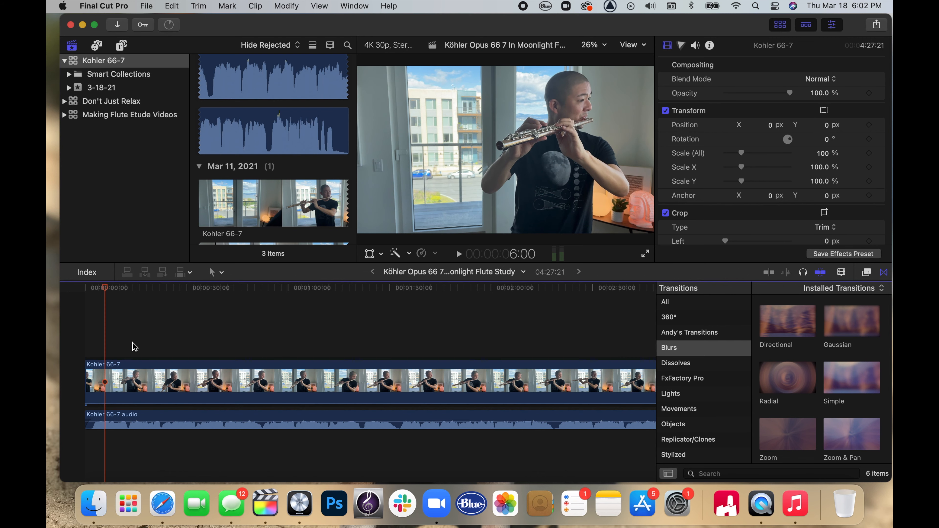
# - Trim about one second off the start of both the audio and the video clip, and play the result from the beginning
pyautogui.press('super+equal')
pyautogui.press('super+equal')
pyautogui.press('super+equal')
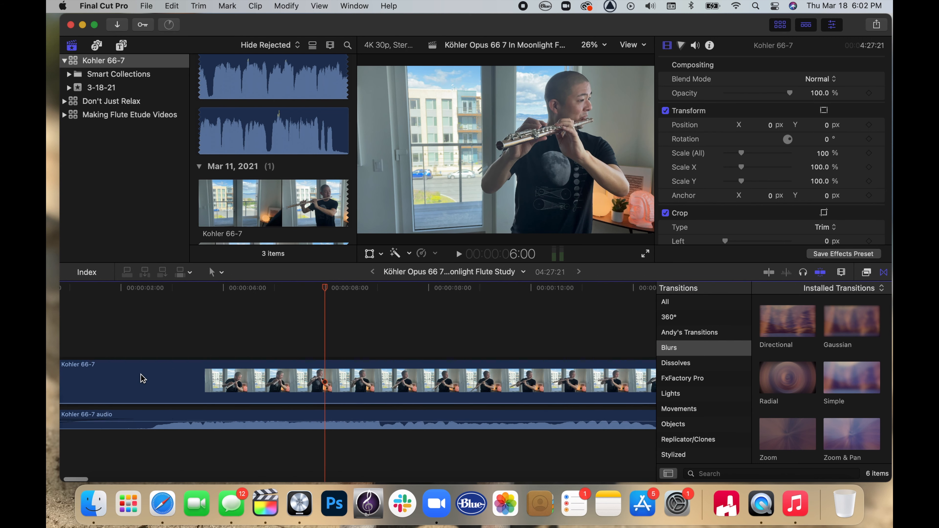
pyautogui.moveTo(203, 429)
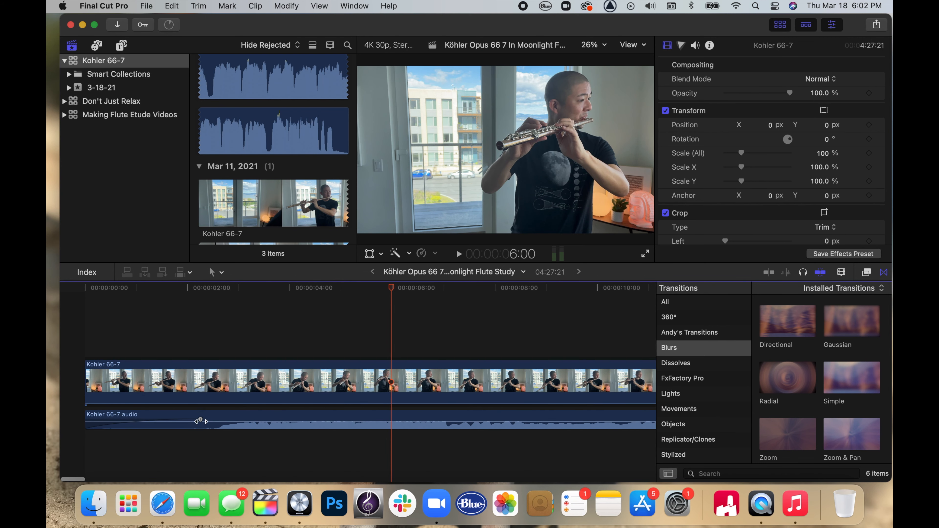
pyautogui.moveTo(200, 421); pyautogui.dragTo(130, 420)
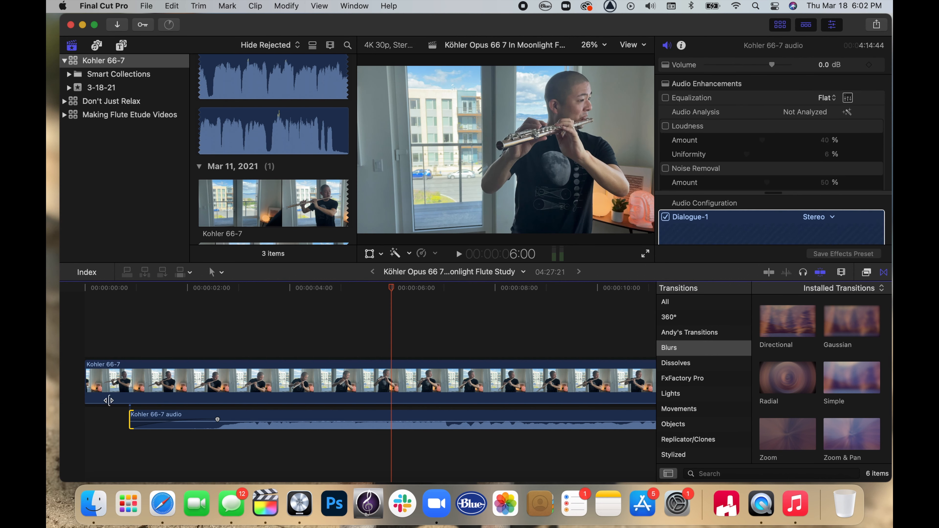
pyautogui.moveTo(86, 389); pyautogui.dragTo(135, 389)
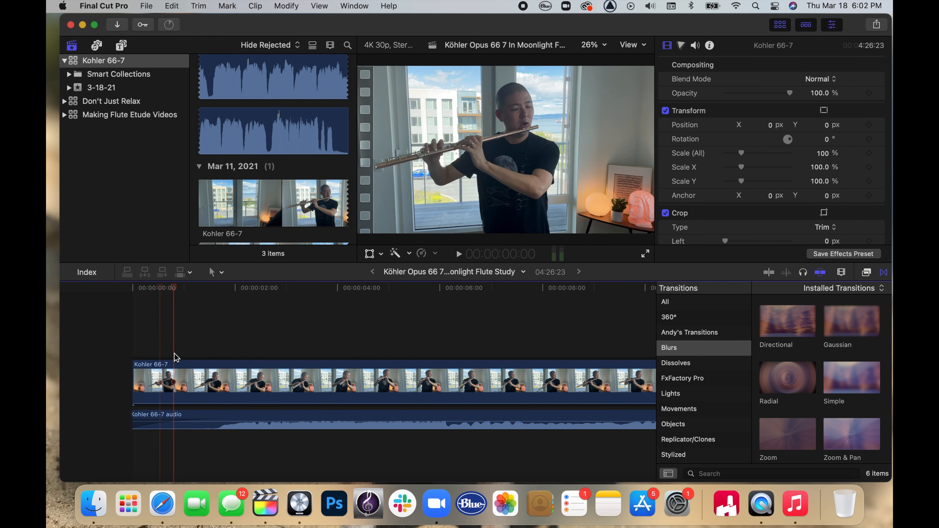
pyautogui.press('Home')
pyautogui.press('space')
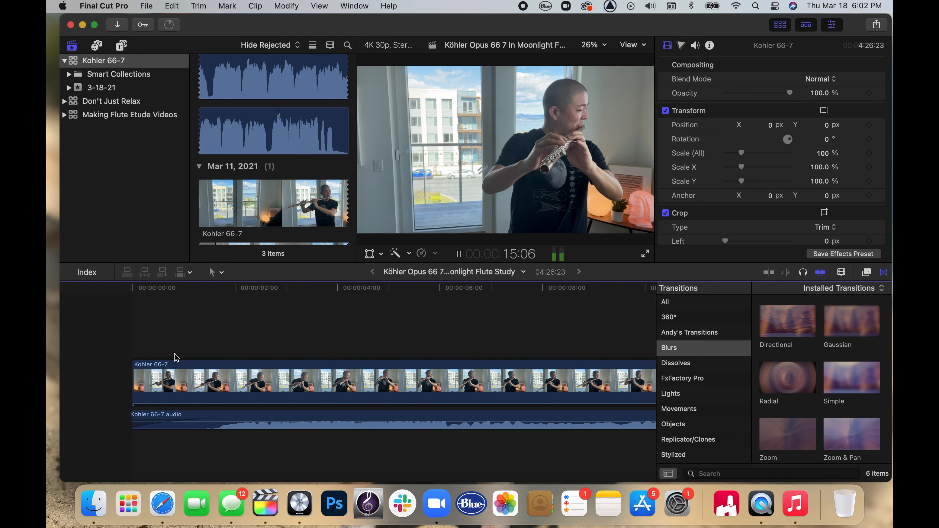
pyautogui.press('space')
# - In the video clip's Color Board exposure settings, set Master to 5% and Shadows to -5%
pyautogui.click(236, 377)
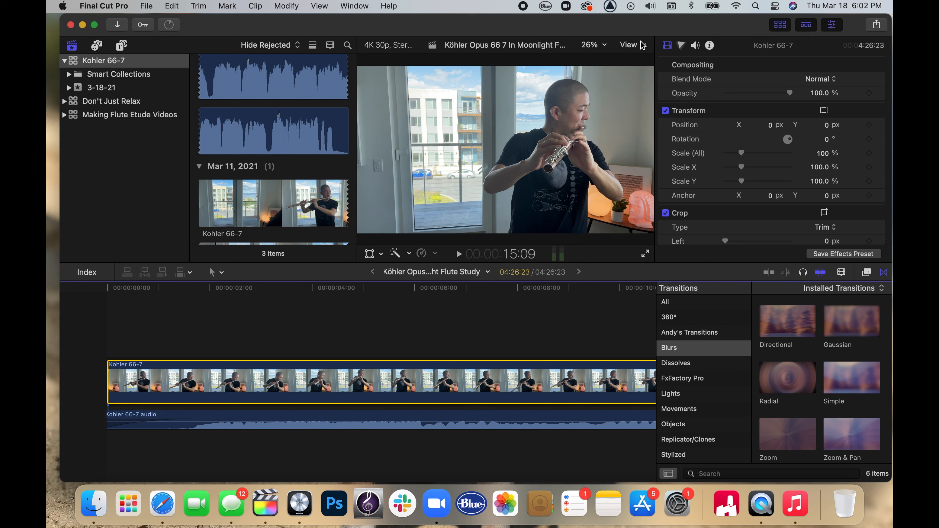
pyautogui.click(681, 45)
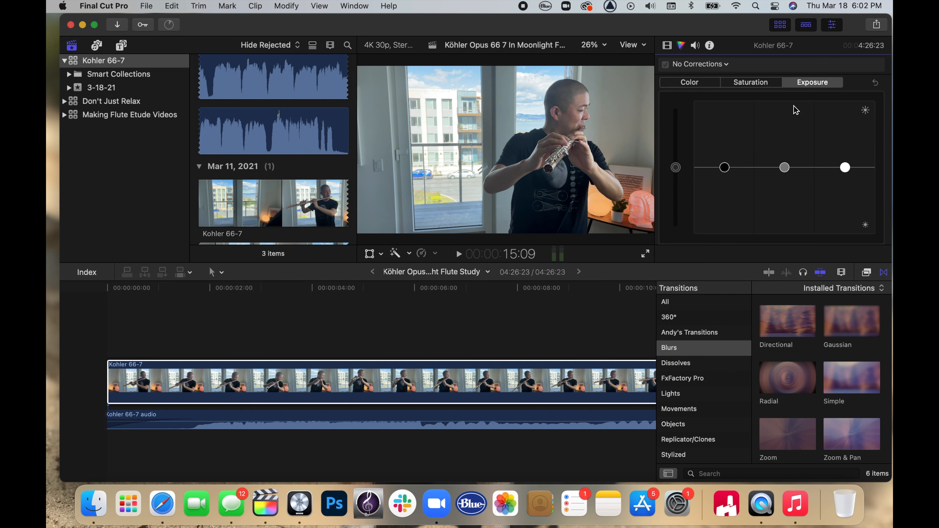
pyautogui.scroll(-3, 757, 111)
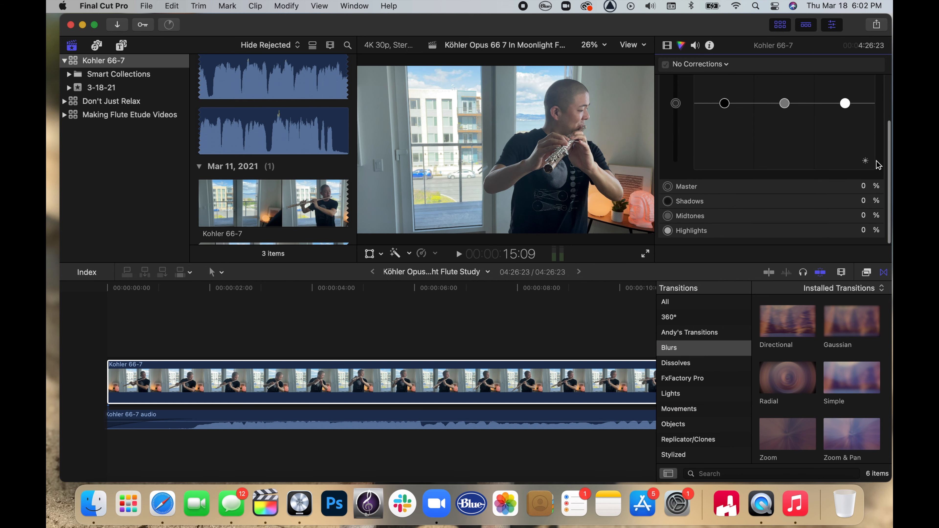
pyautogui.click(864, 188)
pyautogui.write('5')
pyautogui.press('Return')
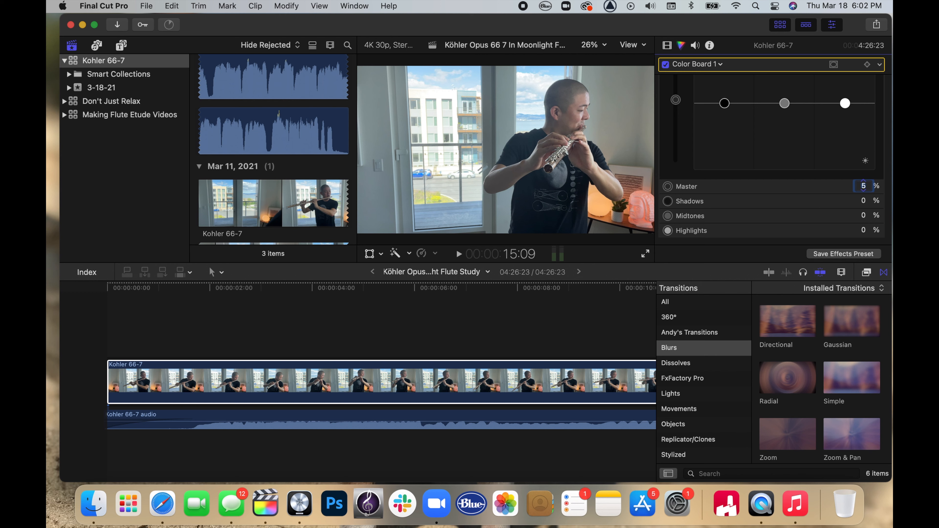
pyautogui.click(864, 201)
pyautogui.press('Return')
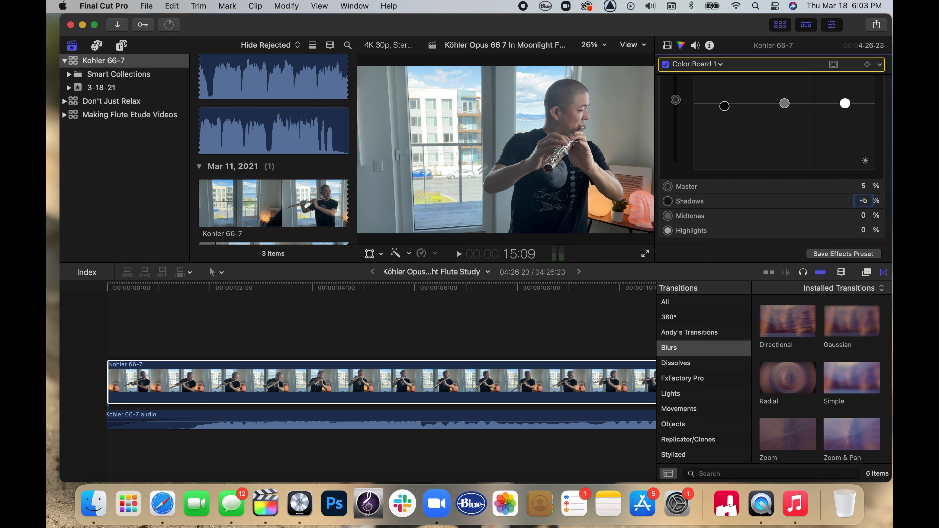
# - Set the video clip's exposure Midtones to 3% and Highlights to 3%, and check the picture at different frames
pyautogui.click(864, 215)
pyautogui.write('3')
pyautogui.press('Return')
pyautogui.click(864, 230)
pyautogui.write('3')
pyautogui.click(512, 325)
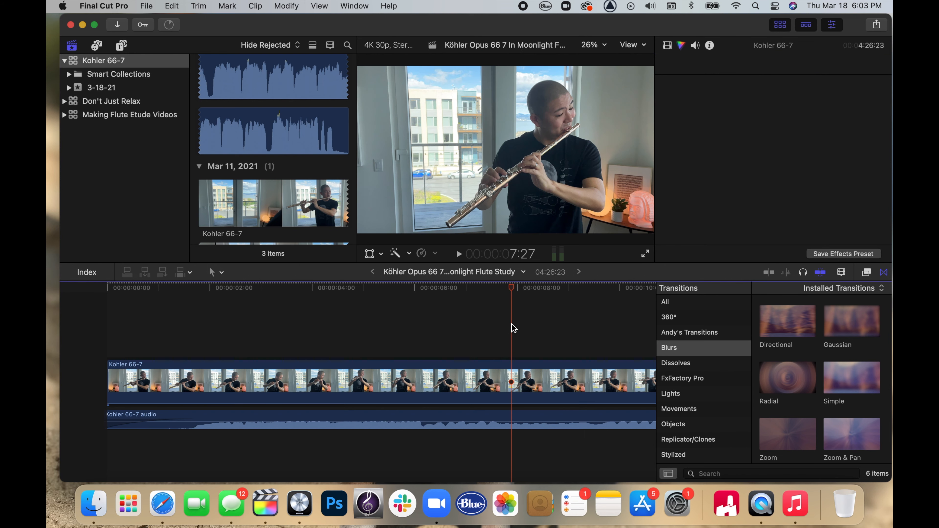
pyautogui.hscroll(5, 514, 328)
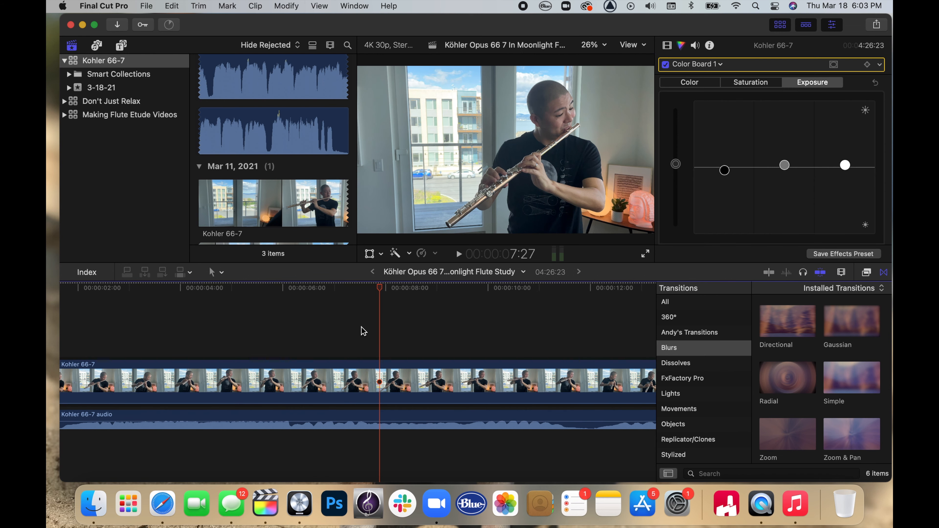
pyautogui.click(325, 329)
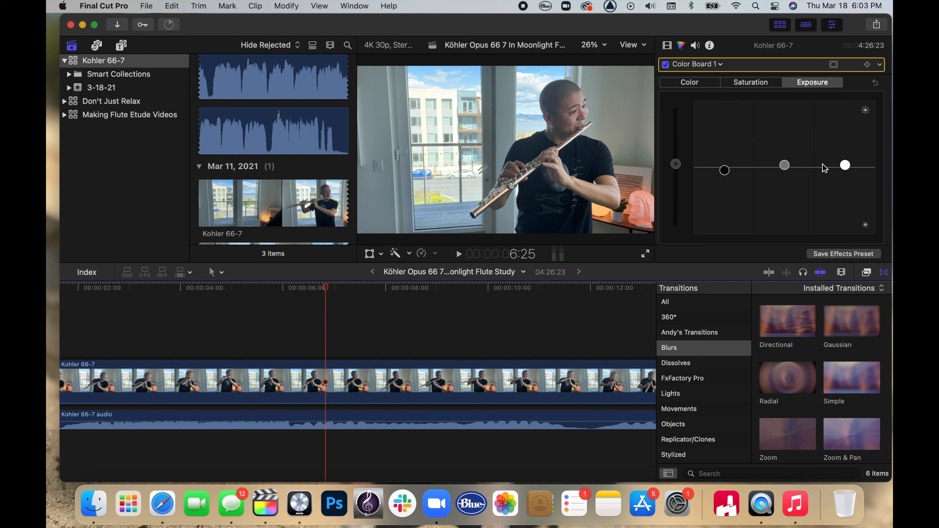
# - Set the video clip's exposure Master to 0% and check the corrected picture at several points in the timeline
pyautogui.scroll(-3, 824, 169)
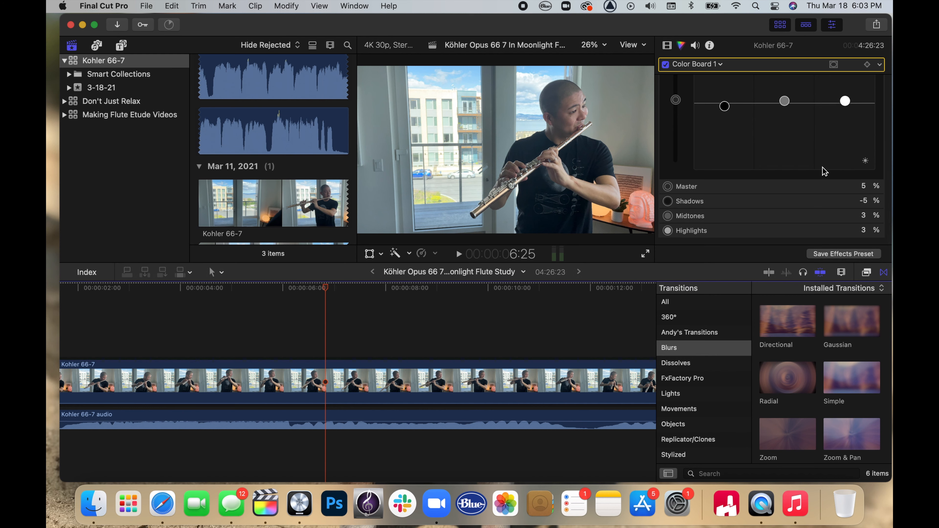
pyautogui.click(864, 187)
pyautogui.press('BackSpace')
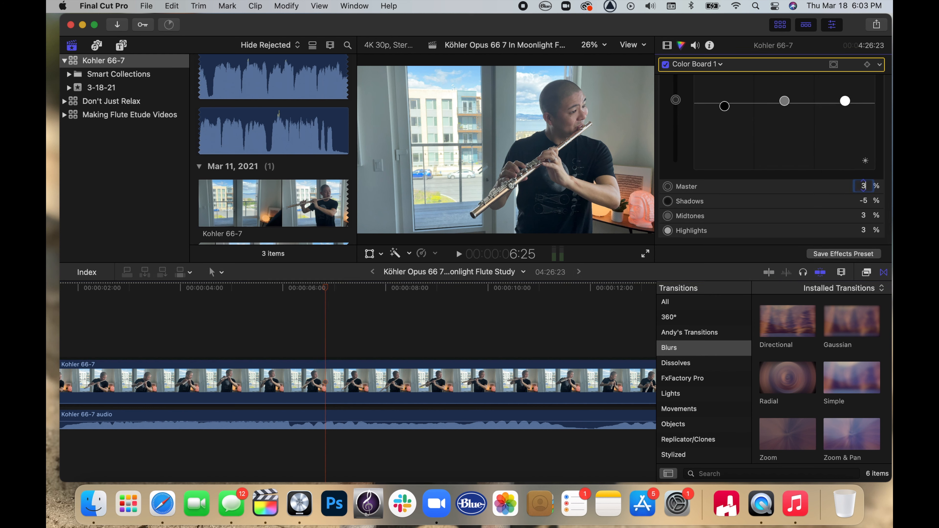
pyautogui.write('3')
pyautogui.press('Return')
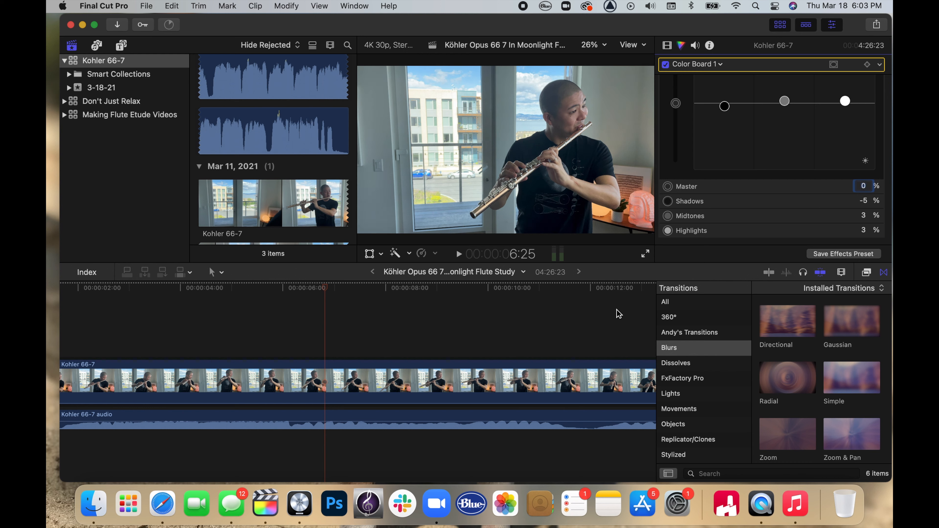
pyautogui.click(501, 330)
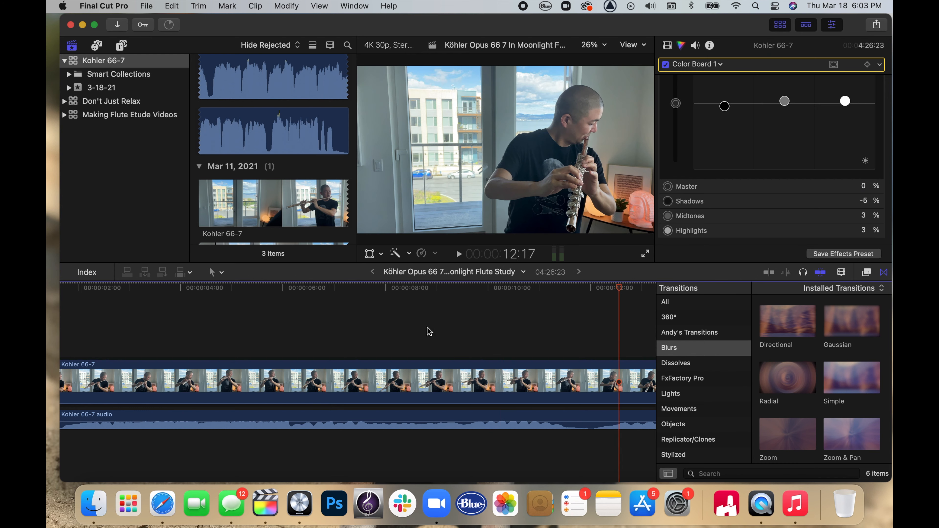
pyautogui.click(379, 318)
pyautogui.click(284, 310)
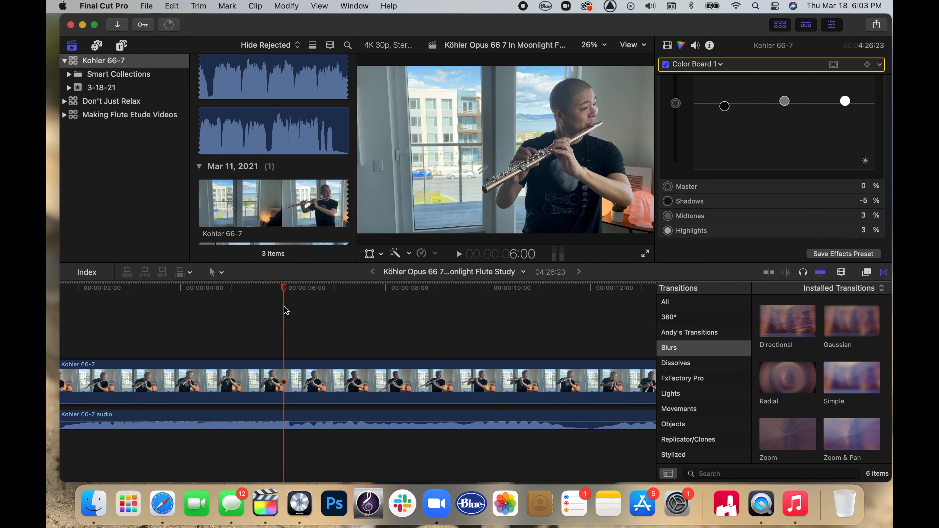
pyautogui.click(368, 323)
pyautogui.hscroll(-5, 494, 345)
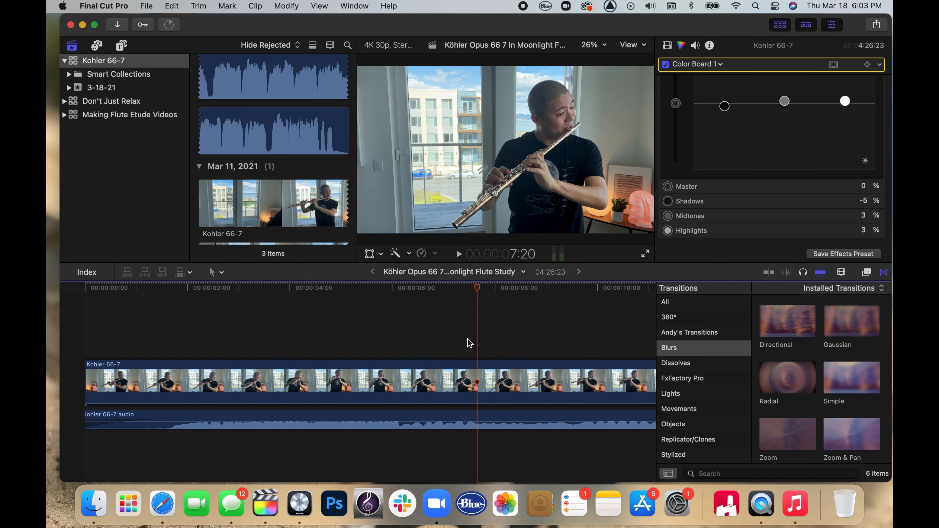
# - From the Lines folder in Finder, place 1.png above the video clip at the start of the timeline
pyautogui.click(95, 505)
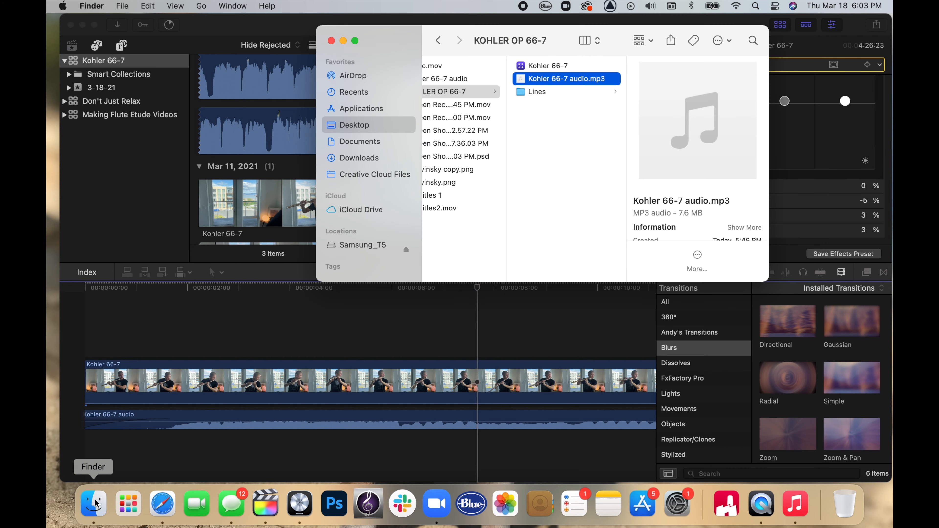
pyautogui.click(536, 93)
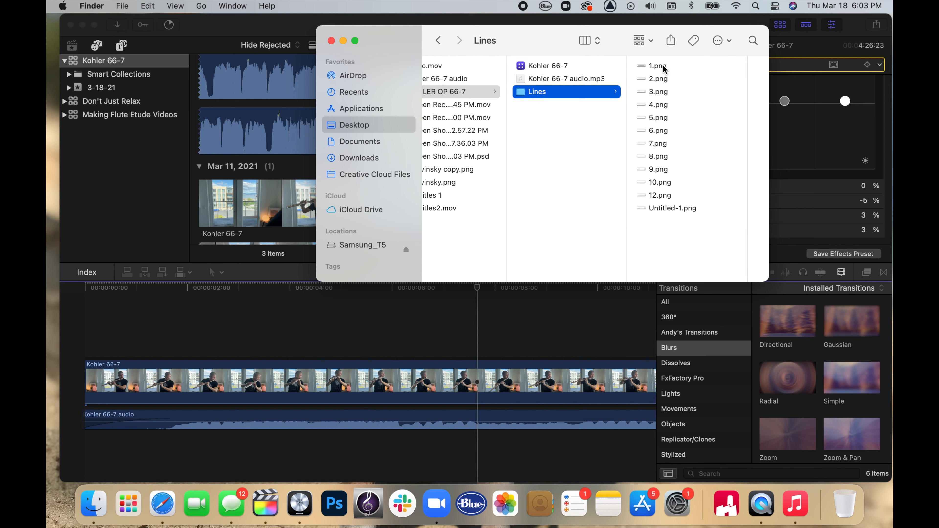
pyautogui.moveTo(664, 69); pyautogui.dragTo(163, 325)
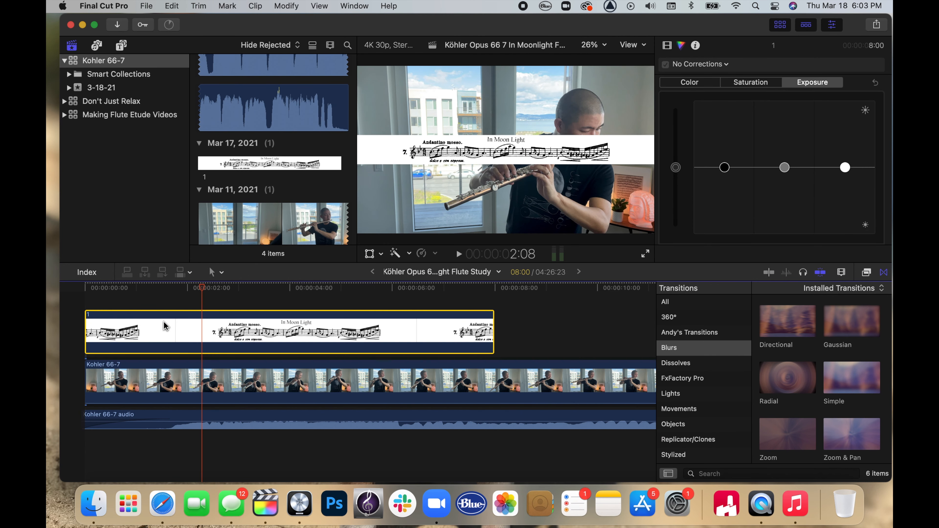
# - Transform the sheet music image down to the bottom edge of the video frame and set its Position Y to -900 px
pyautogui.click(172, 305)
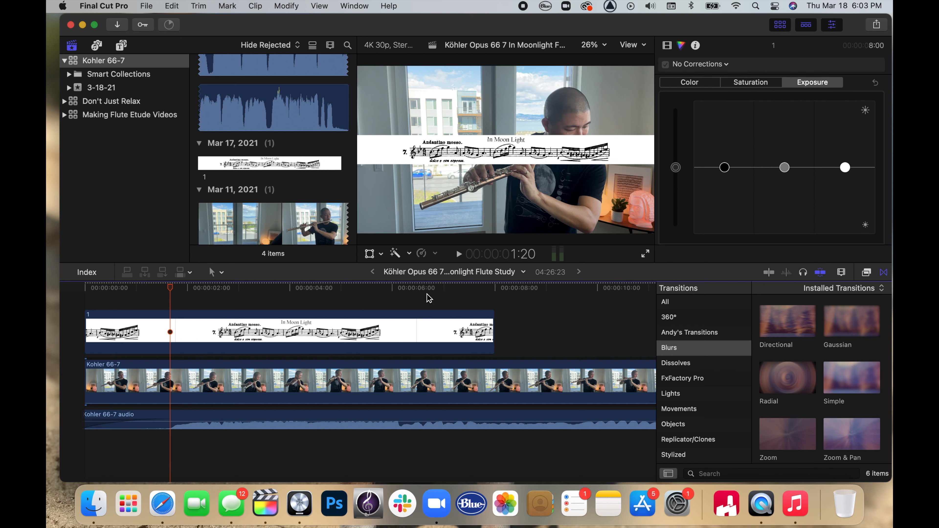
pyautogui.click(425, 328)
pyautogui.click(370, 255)
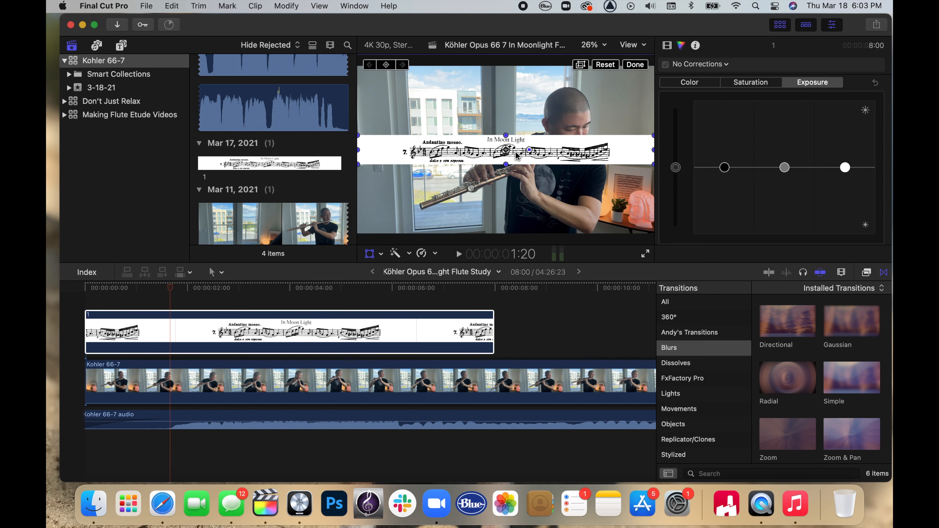
pyautogui.moveTo(506, 150); pyautogui.dragTo(514, 226)
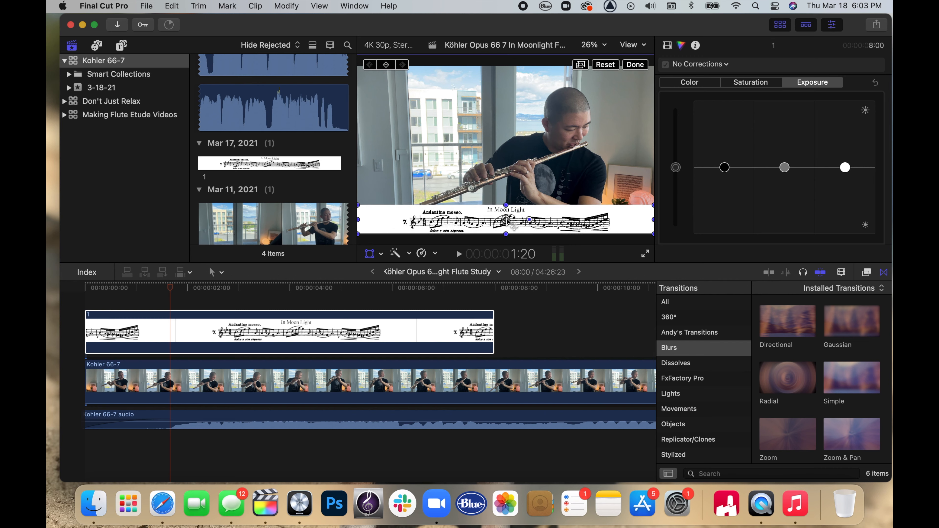
pyautogui.click(443, 331)
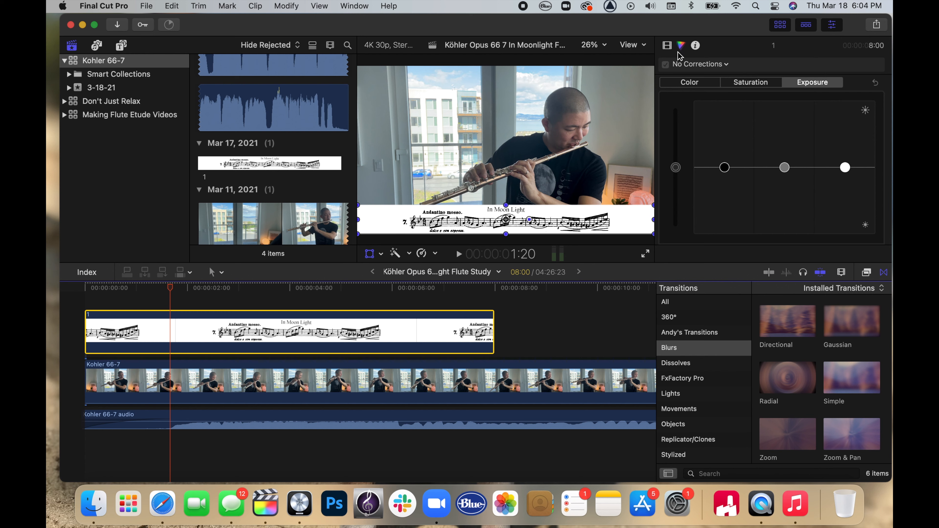
pyautogui.click(668, 45)
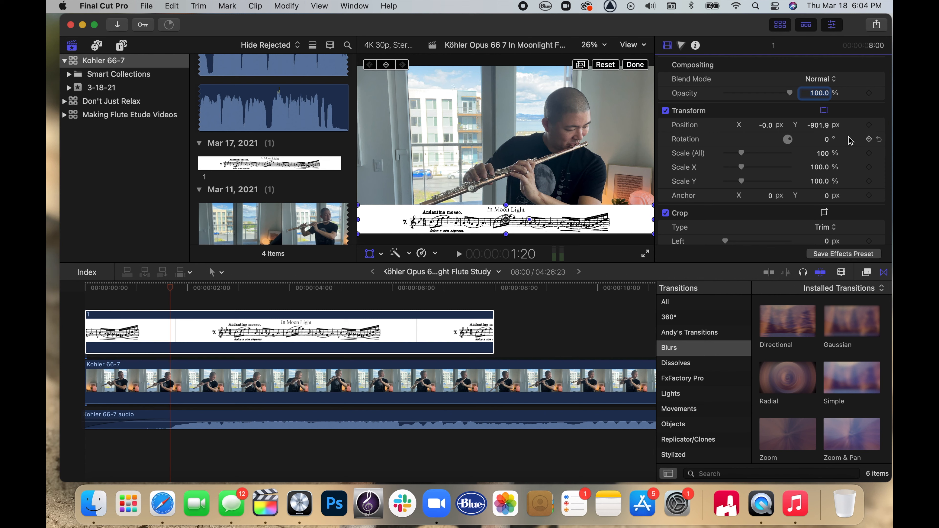
pyautogui.click(818, 126)
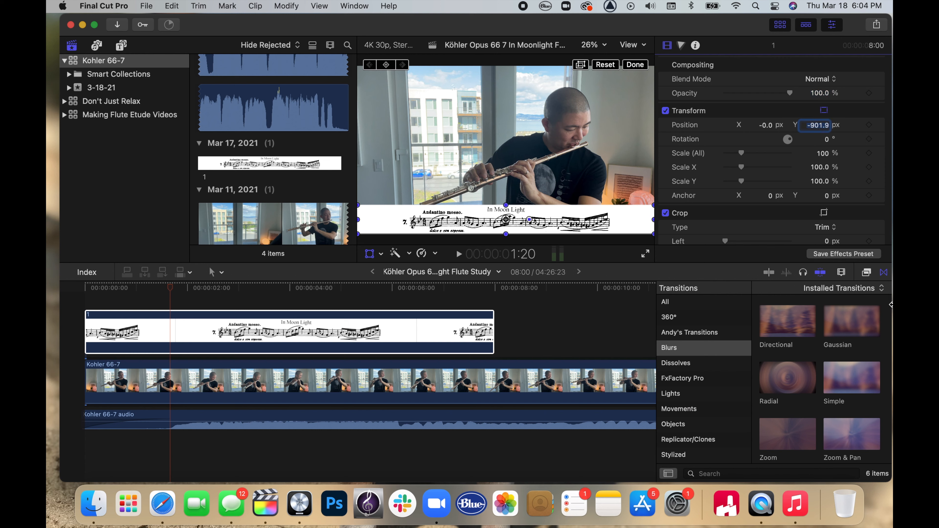
pyautogui.write('-900')
pyautogui.press('Return')
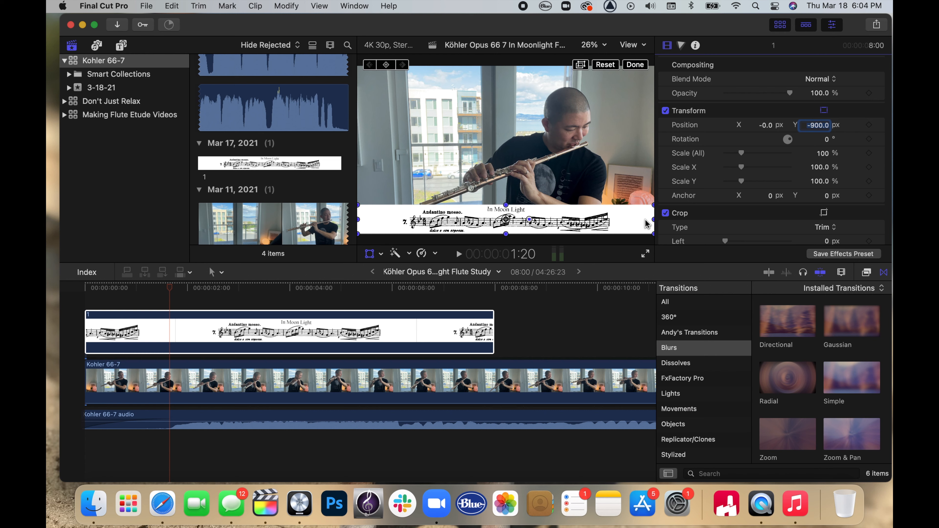
# - Set the Kohler 66-7 video clip's Position Y to 200 px to raise it above the sheet music
pyautogui.click(468, 384)
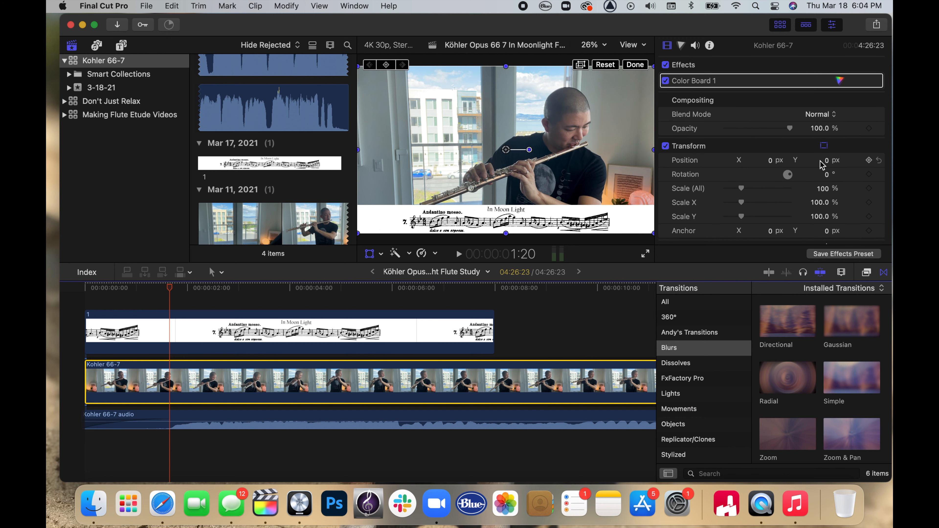
pyautogui.click(828, 161)
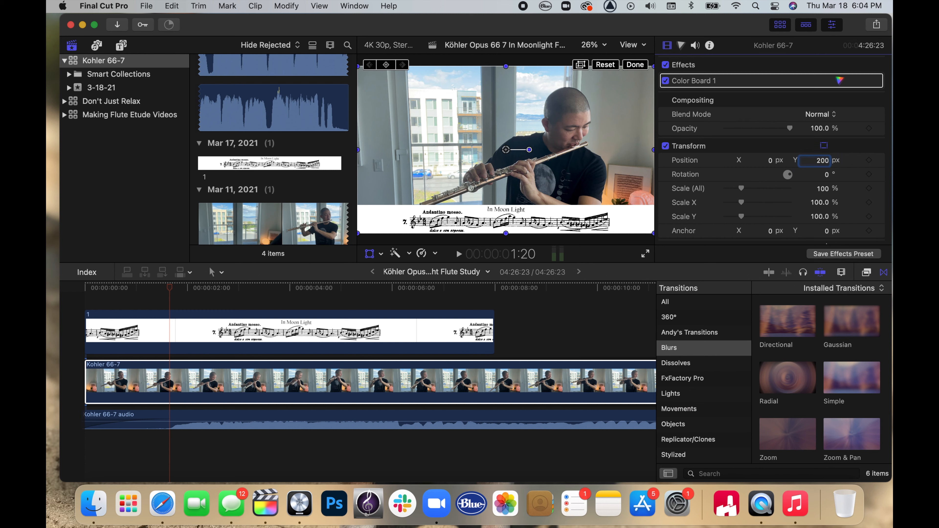
pyautogui.press('Return')
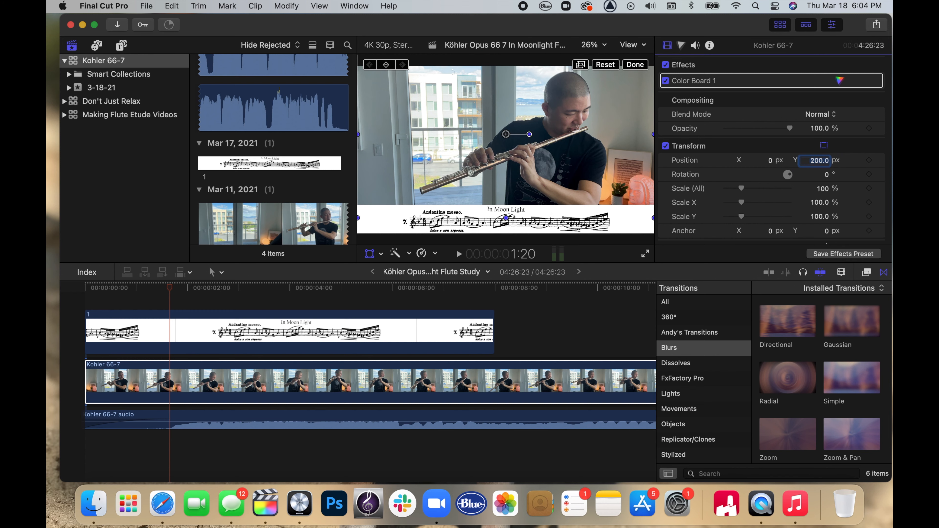
# - Check the performer's framing in the raised video clip at several points along the timeline
pyautogui.click(596, 326)
pyautogui.hscroll(10, 573, 327)
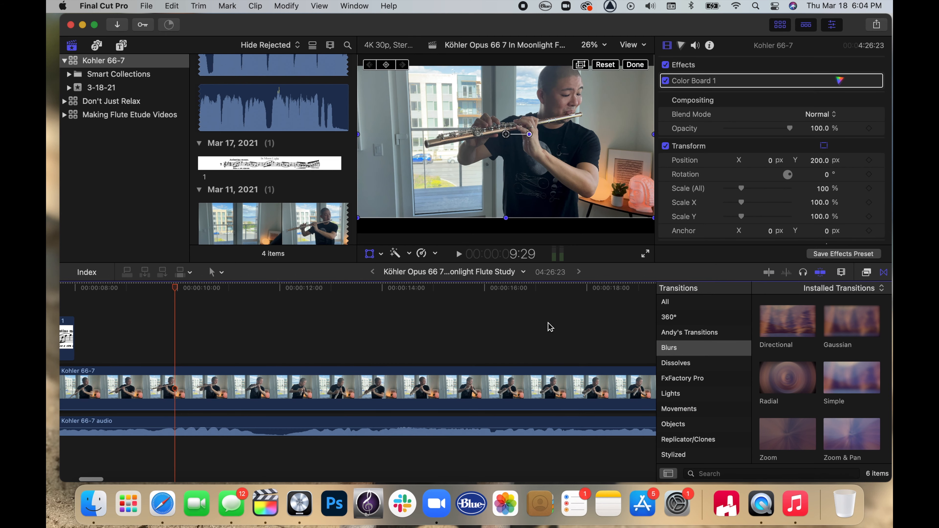
pyautogui.click(550, 325)
pyautogui.hscroll(5, 549, 326)
pyautogui.click(597, 320)
pyautogui.hscroll(5, 599, 322)
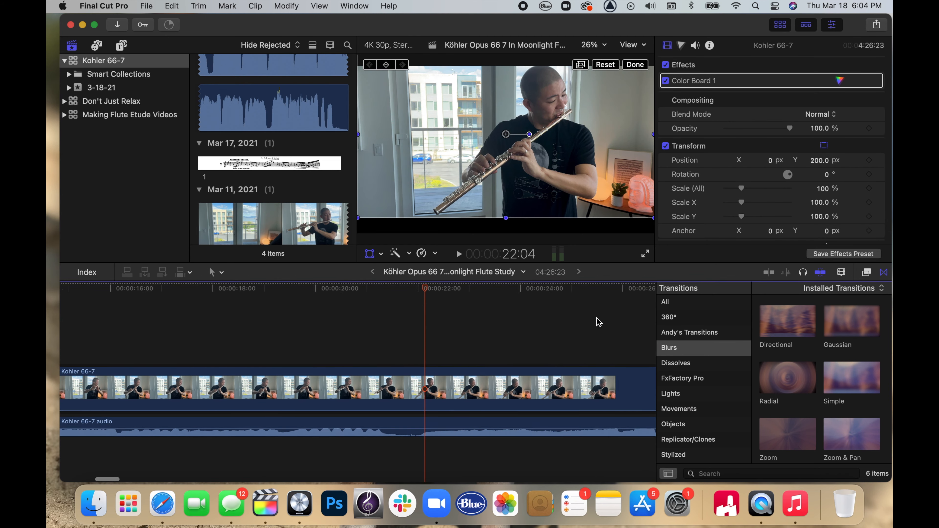
pyautogui.click(621, 320)
pyautogui.hscroll(-5, 515, 327)
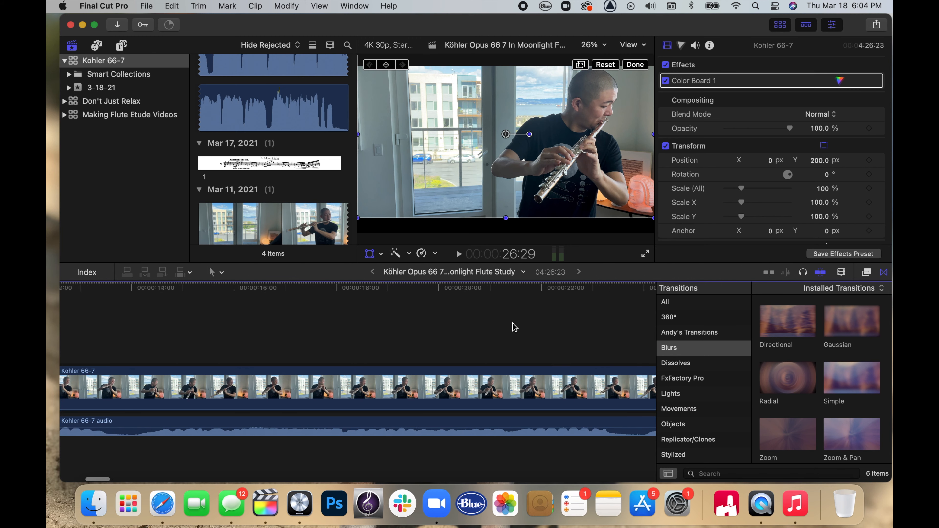
# - Extend sheet music clip 1 at the start of the timeline to a duration of 15:32
pyautogui.hscroll(-6, 515, 327)
pyautogui.click(328, 290)
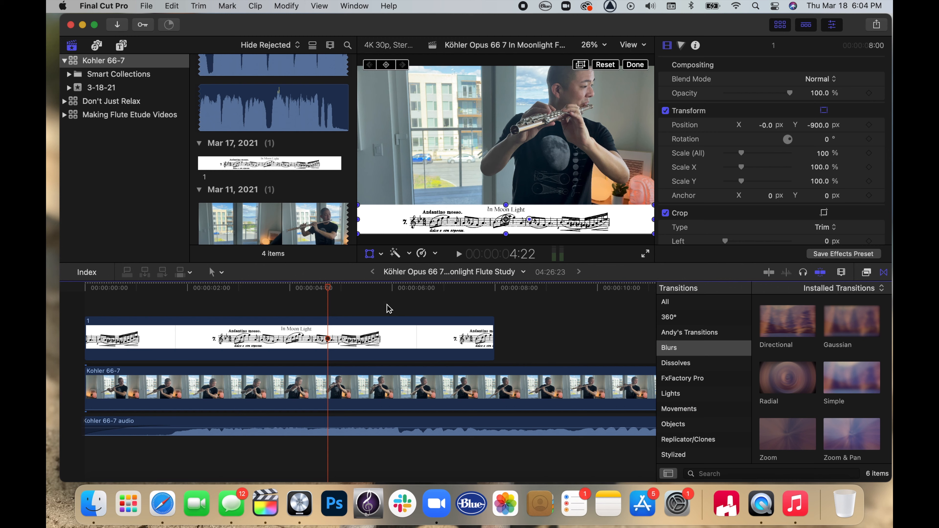
pyautogui.moveTo(494, 339); pyautogui.dragTo(623, 347)
pyautogui.press('super+minus')
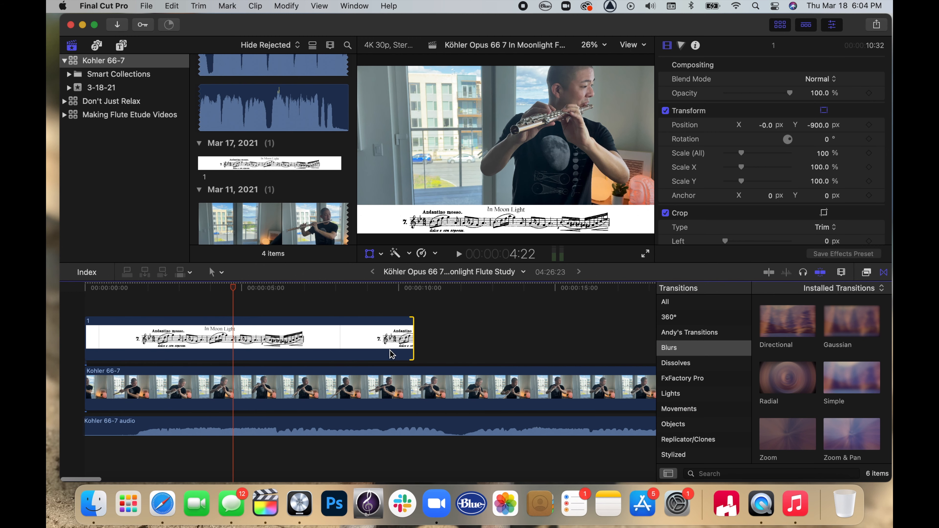
pyautogui.moveTo(414, 353); pyautogui.dragTo(570, 355)
pyautogui.click(477, 300)
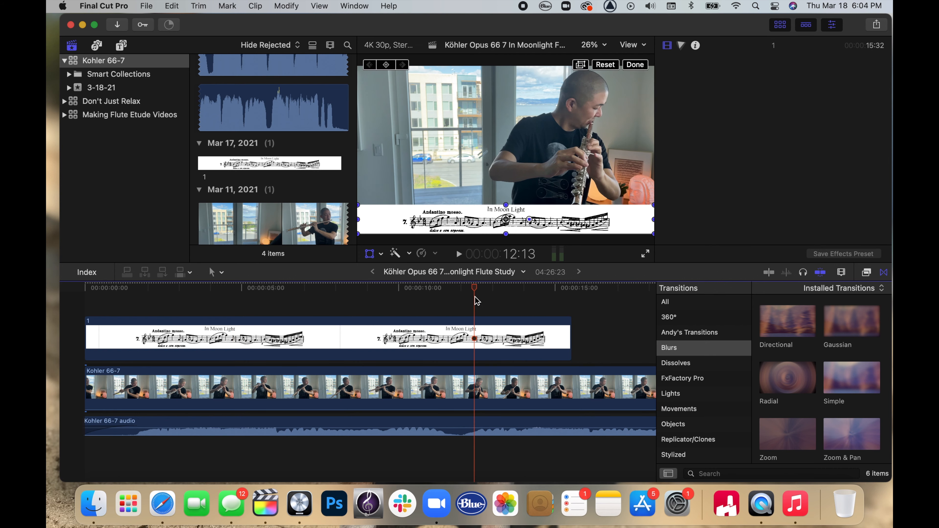
# - Play further through the first music line and lengthen sheet music clip 1 to 23:52
pyautogui.press('space')
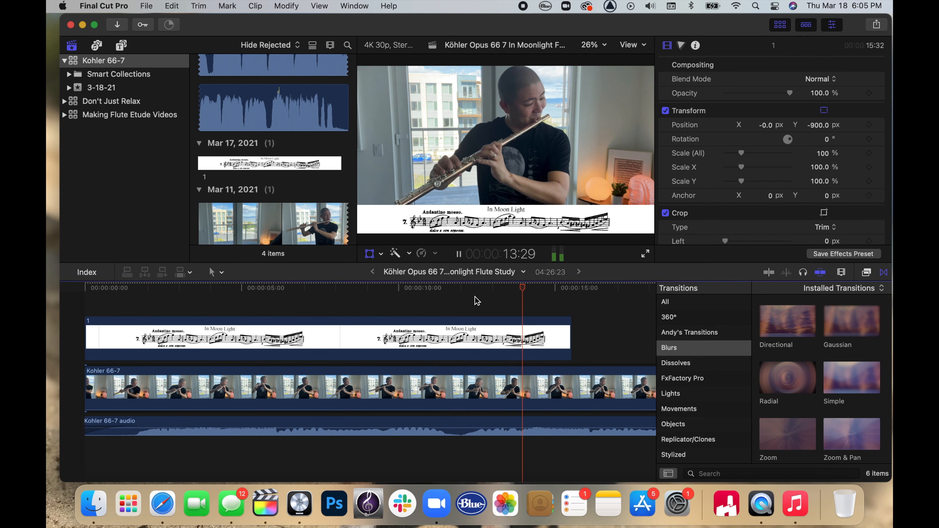
pyautogui.hotkey('shift', 't')
pyautogui.hscroll(5, 475, 297)
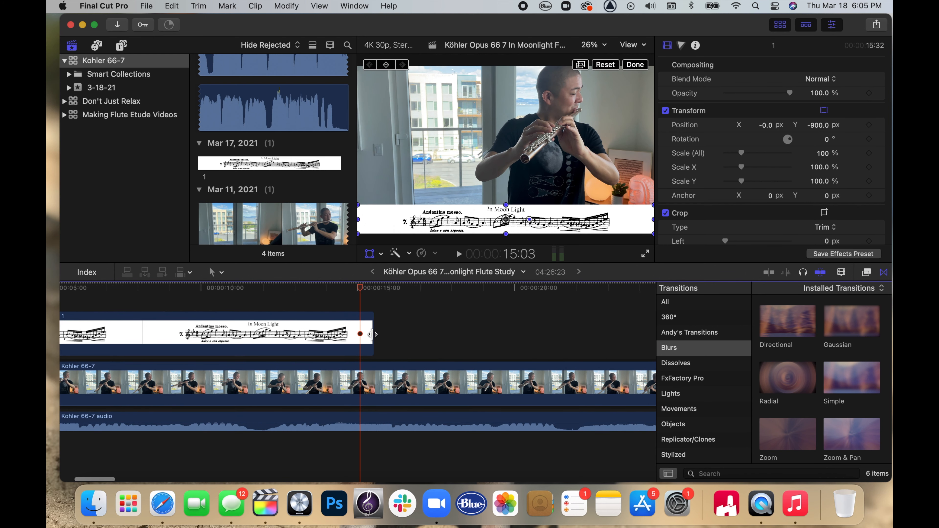
pyautogui.moveTo(371, 334); pyautogui.dragTo(633, 335)
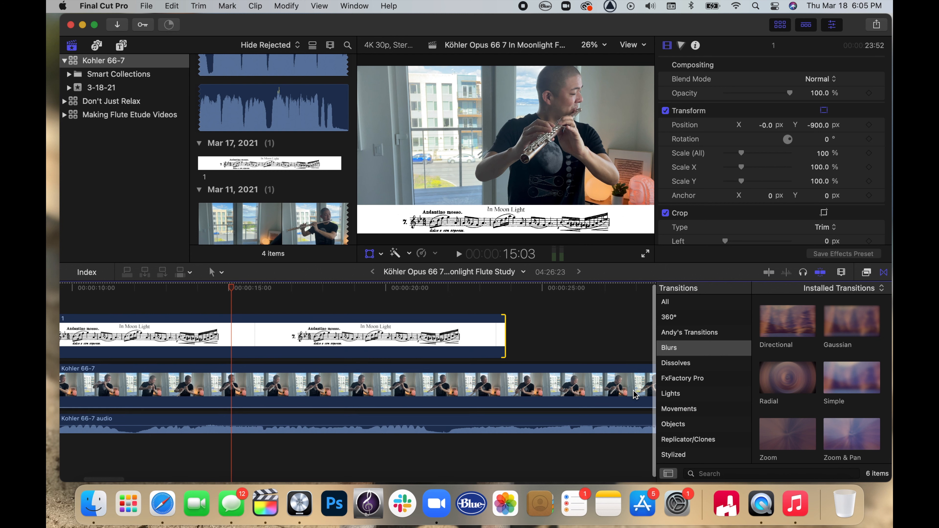
pyautogui.press('super+minus')
pyautogui.press('super+minus')
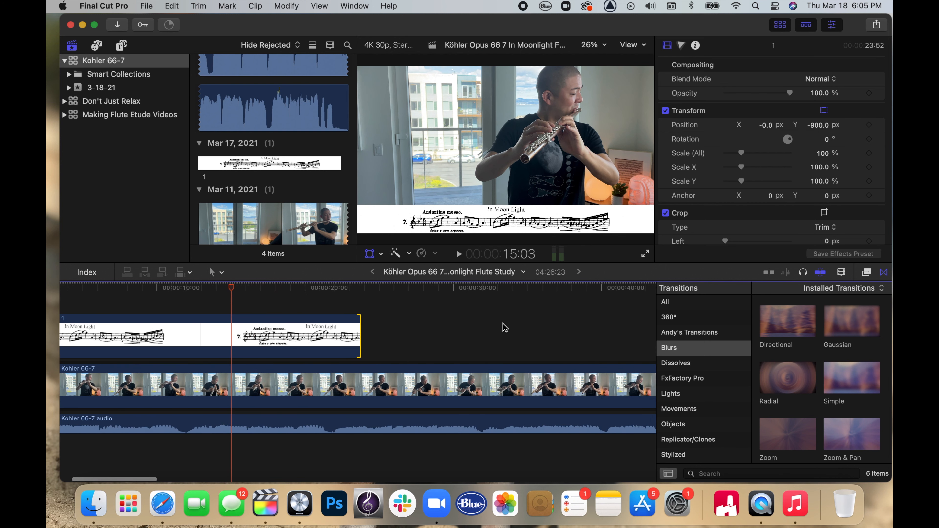
# - Find where the performer finishes the first music line, at 26:19, and extend sheet music clip 1 to that frame
pyautogui.hscroll(-3, 503, 327)
pyautogui.click(398, 294)
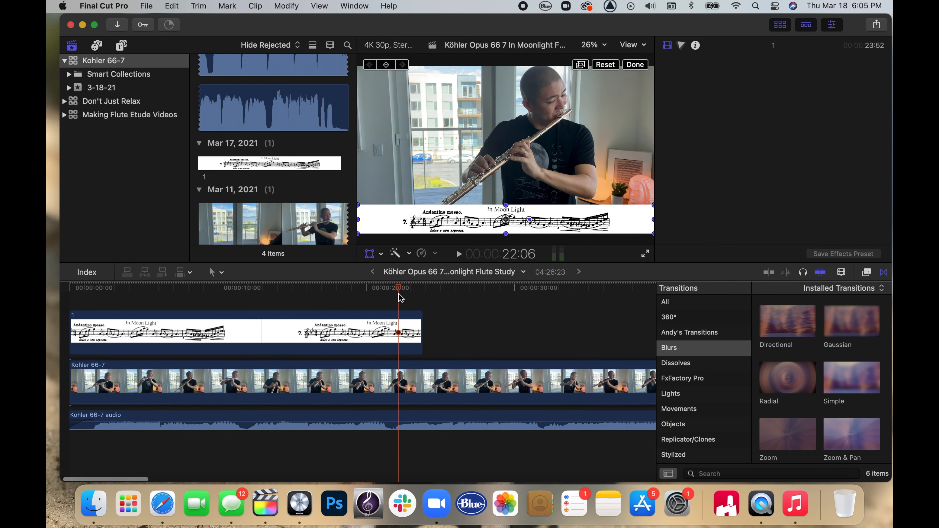
pyautogui.press('space')
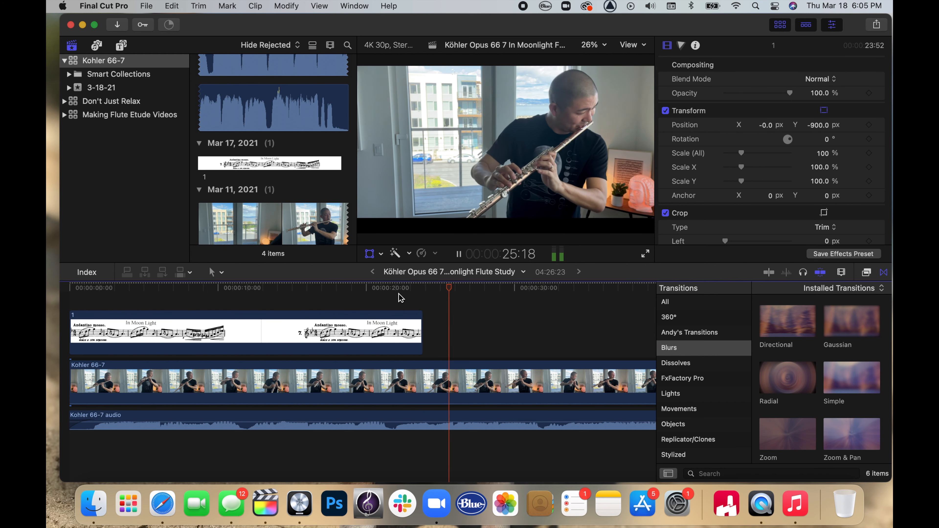
pyautogui.press('space')
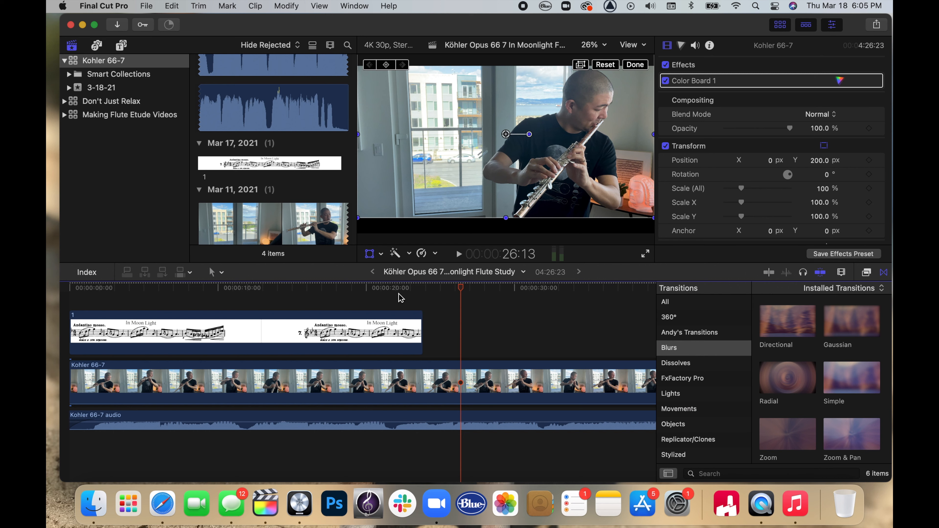
pyautogui.press('Right')
pyautogui.press('Right')
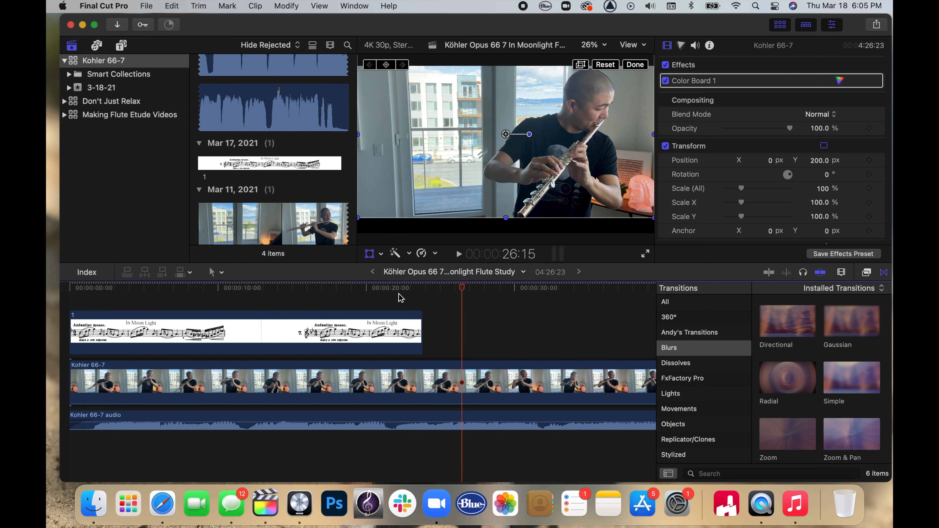
pyautogui.press('Left')
pyautogui.press('Left')
pyautogui.press('Right')
pyautogui.press('Right')
pyautogui.press('Right')
pyautogui.press('Right')
pyautogui.press('Right')
pyautogui.press('Right')
pyautogui.press('Right')
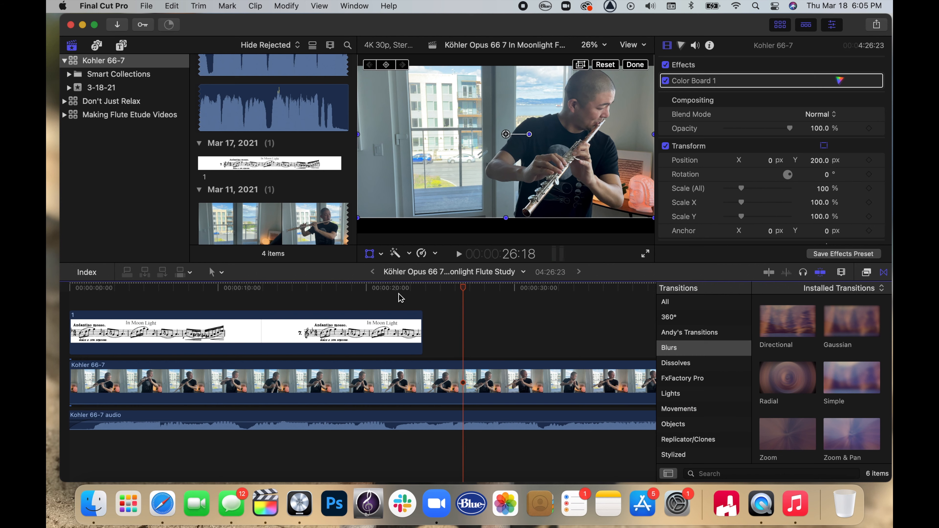
pyautogui.press('Left')
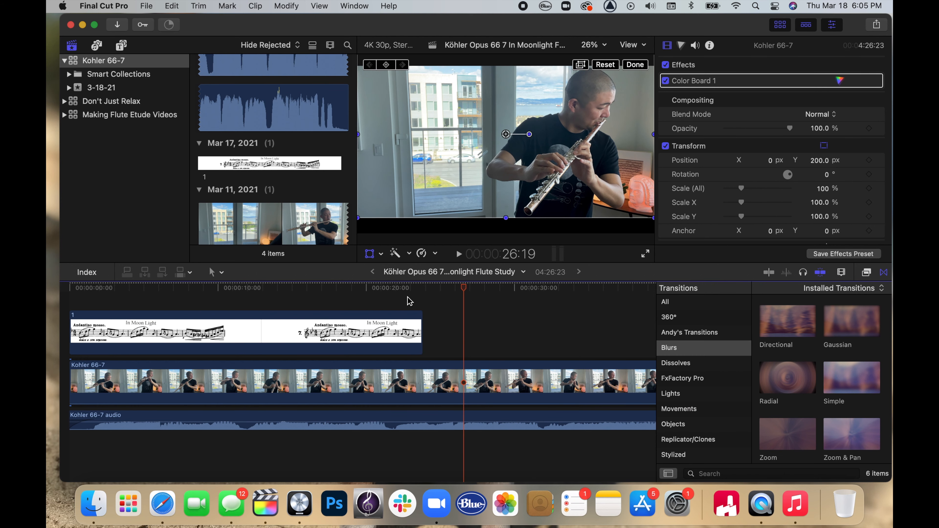
pyautogui.moveTo(424, 334); pyautogui.dragTo(463, 333)
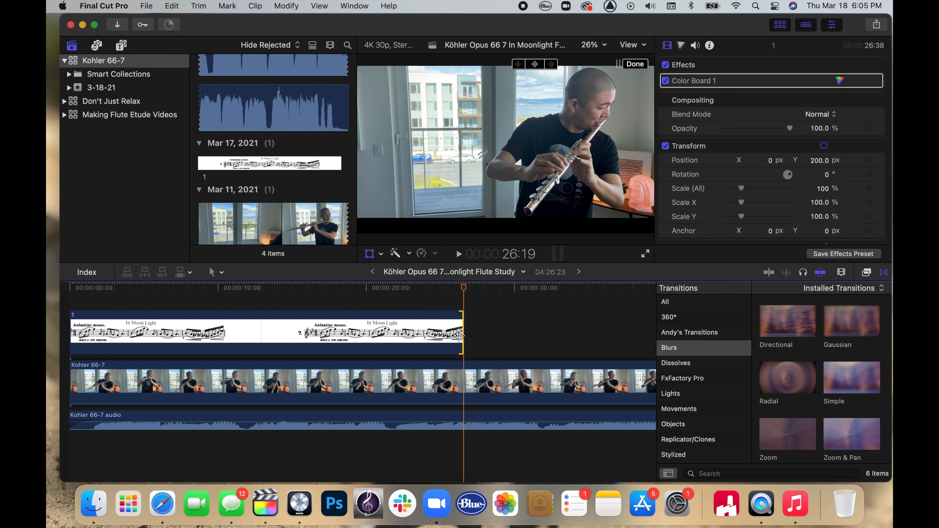
# - From the Lines folder in Finder, place 2.png directly after sheet music clip 1 and set its Position Y to -900 px
pyautogui.click(94, 504)
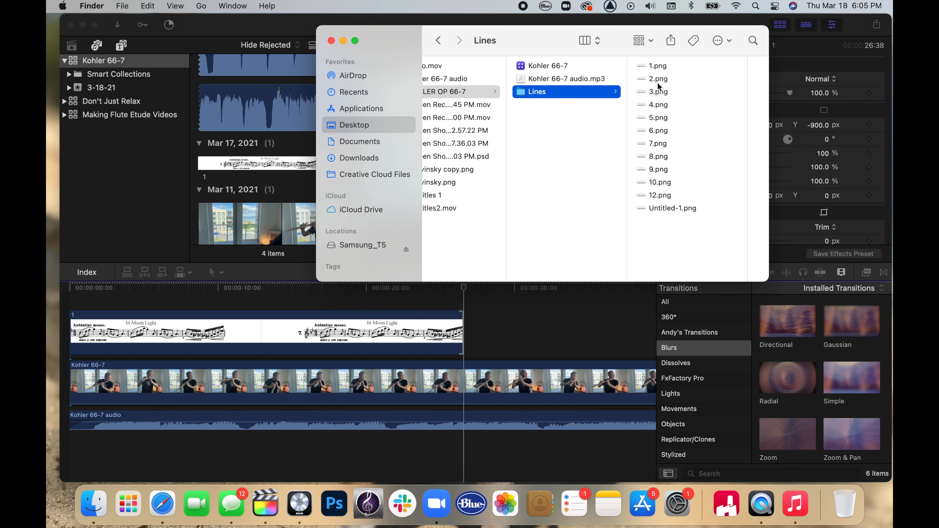
pyautogui.click(659, 80)
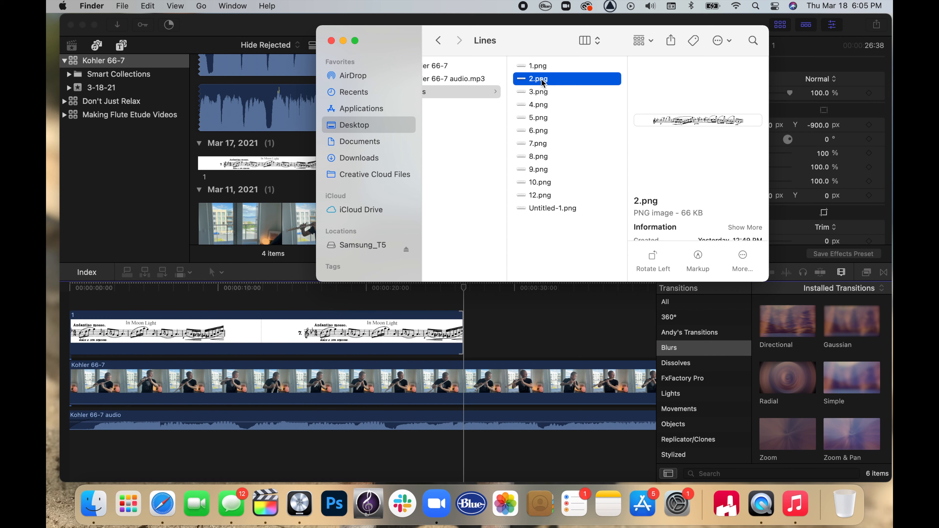
pyautogui.moveTo(543, 83); pyautogui.dragTo(522, 333)
pyautogui.click(529, 334)
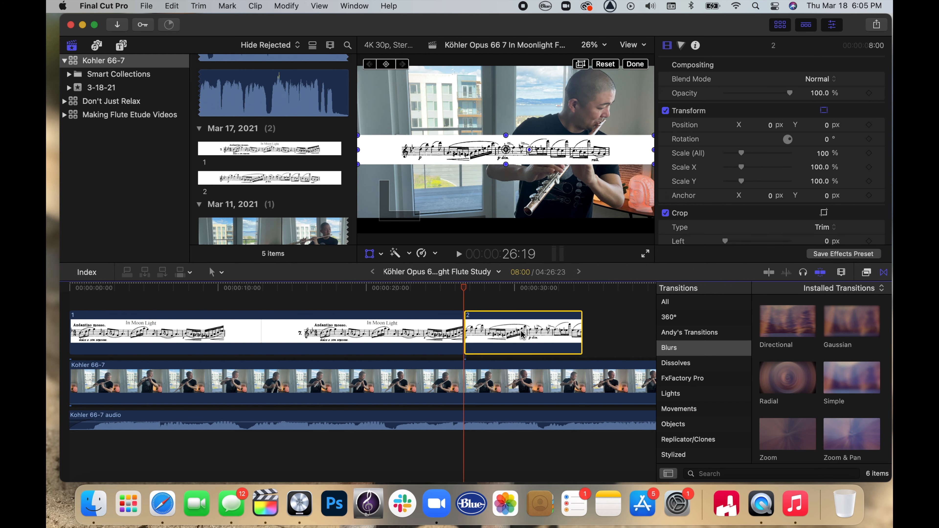
pyautogui.click(824, 125)
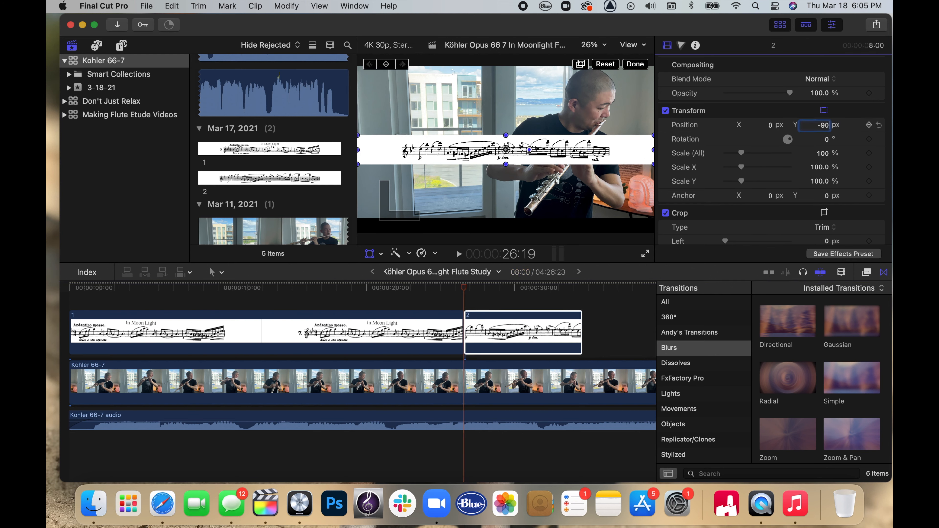
pyautogui.press('Return')
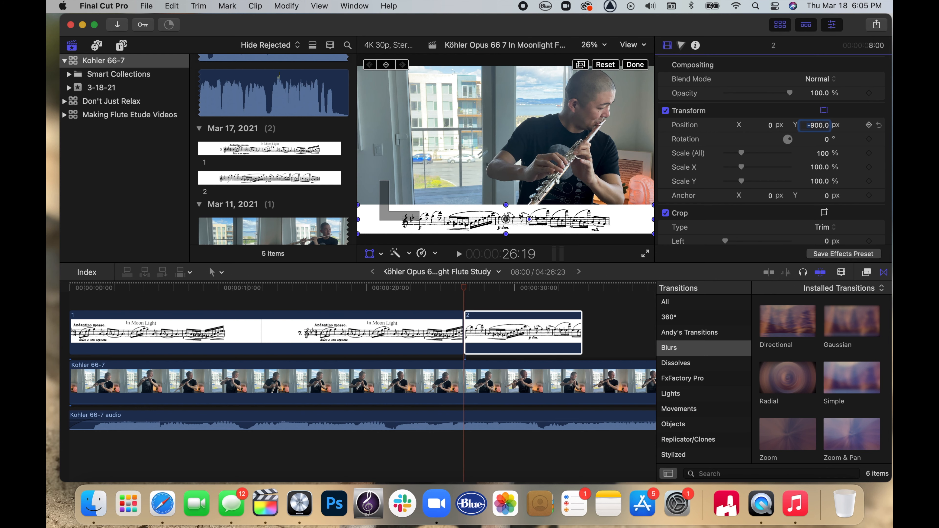
# - Play across the change between the first two music lines and extend sheet music clip 2 to 34:38
pyautogui.click(429, 296)
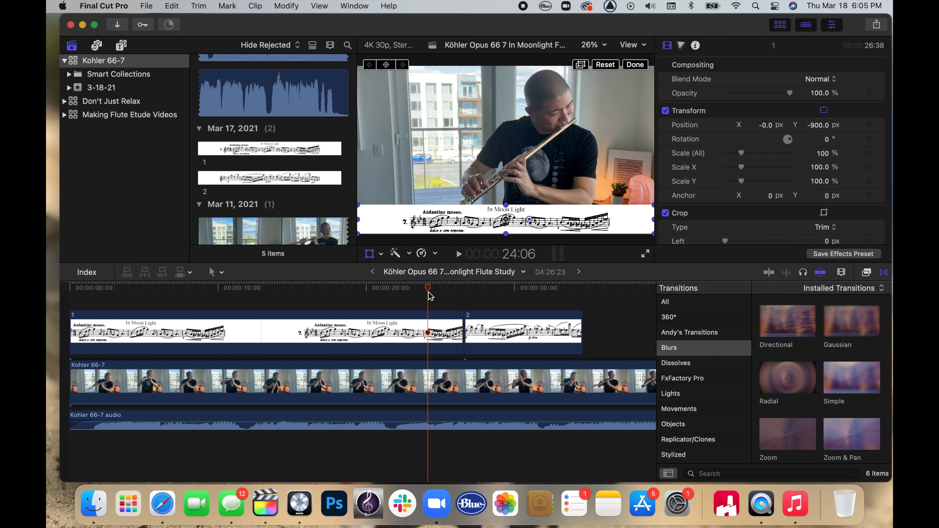
pyautogui.press('space')
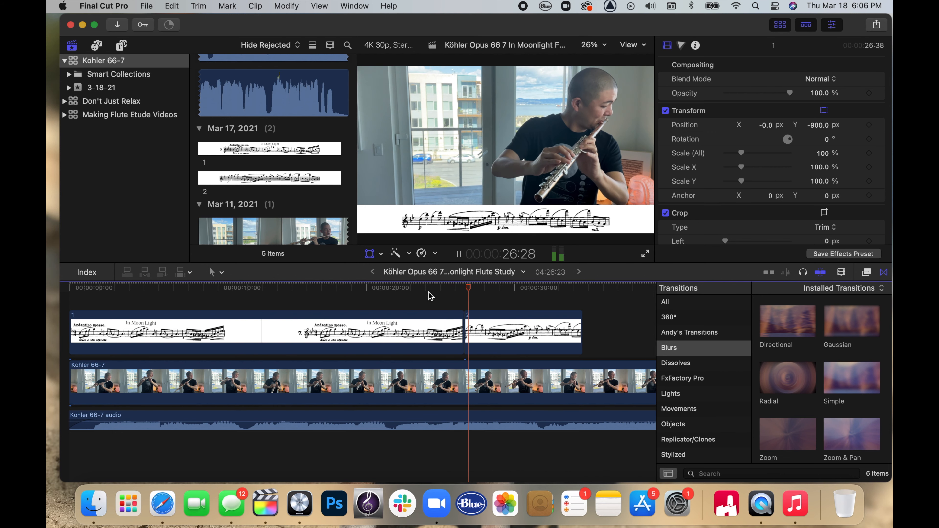
pyautogui.press('space')
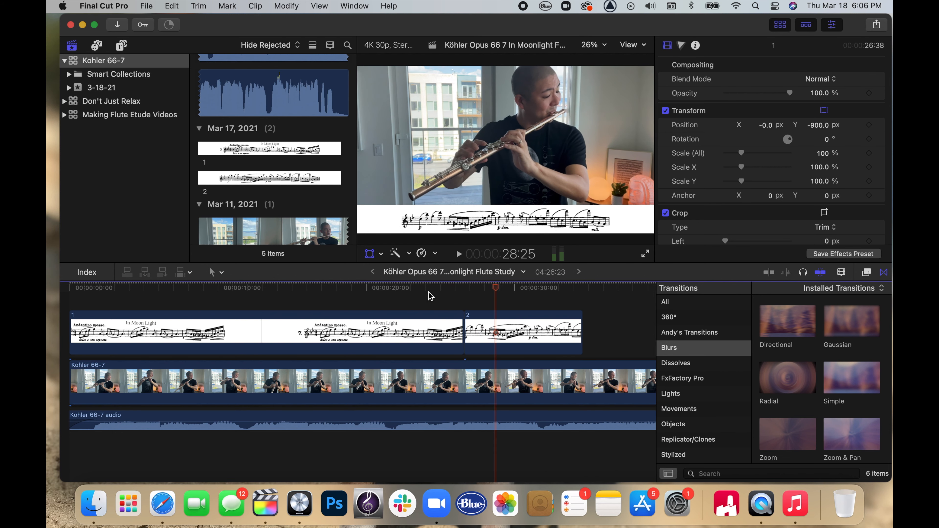
pyautogui.hscroll(3, 564, 360)
pyautogui.hscroll(5, 564, 360)
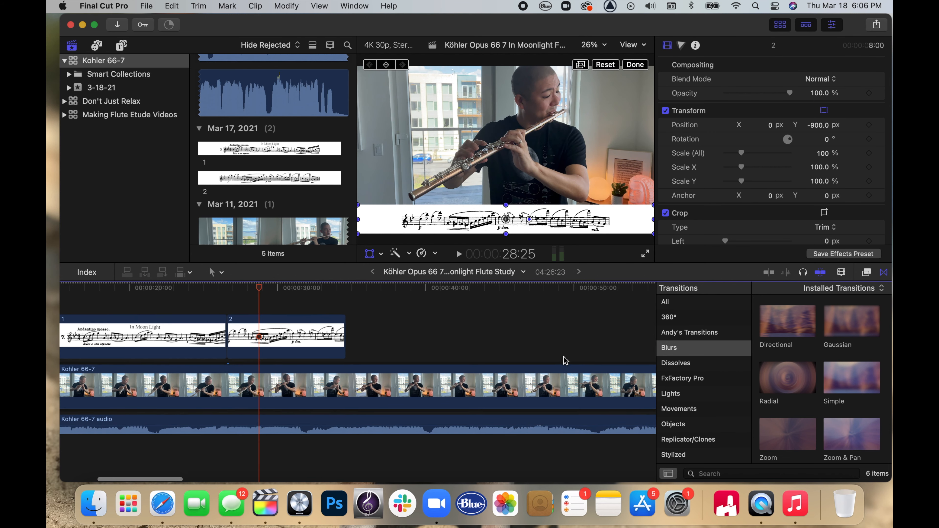
pyautogui.moveTo(345, 341); pyautogui.dragTo(566, 348)
pyautogui.hscroll(5, 567, 348)
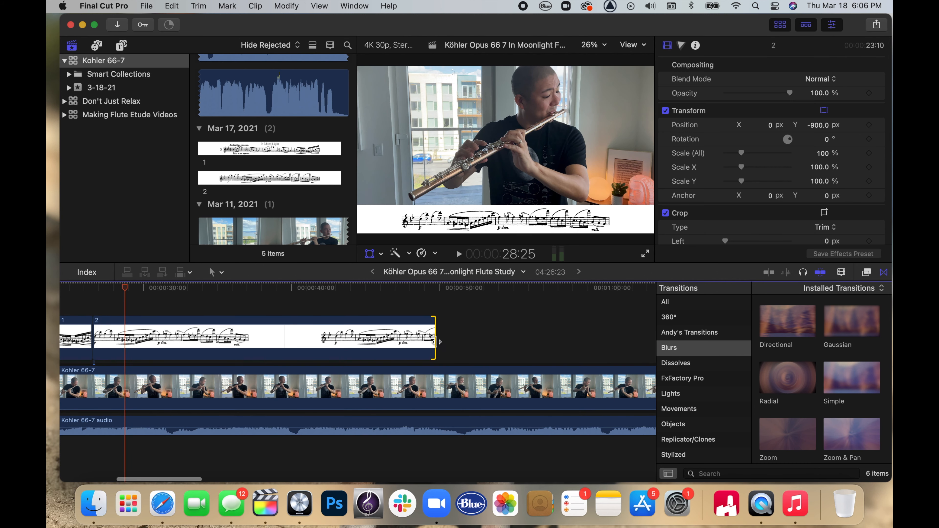
pyautogui.moveTo(433, 341); pyautogui.dragTo(605, 363)
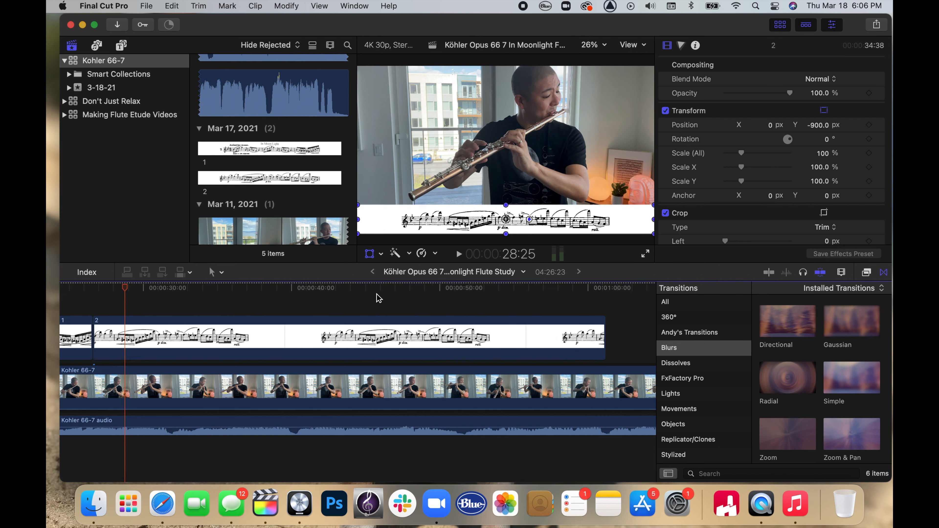
# - Find where the second music line ends, at 51:13, and trim the end of sheet music clip 2 to that frame
pyautogui.click(377, 297)
pyautogui.press('space')
pyautogui.press('super+4')
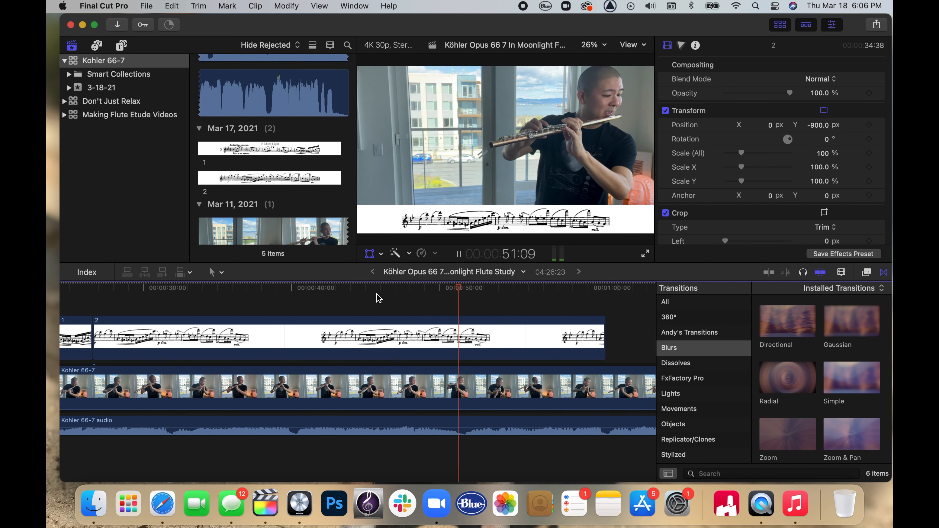
pyautogui.press('space')
pyautogui.hotkey('shift', 't')
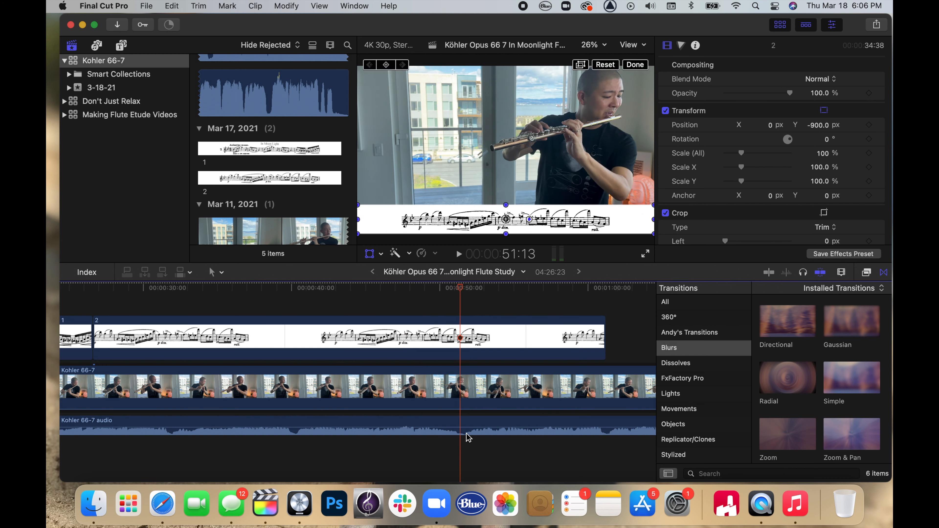
pyautogui.moveTo(607, 340); pyautogui.dragTo(467, 346)
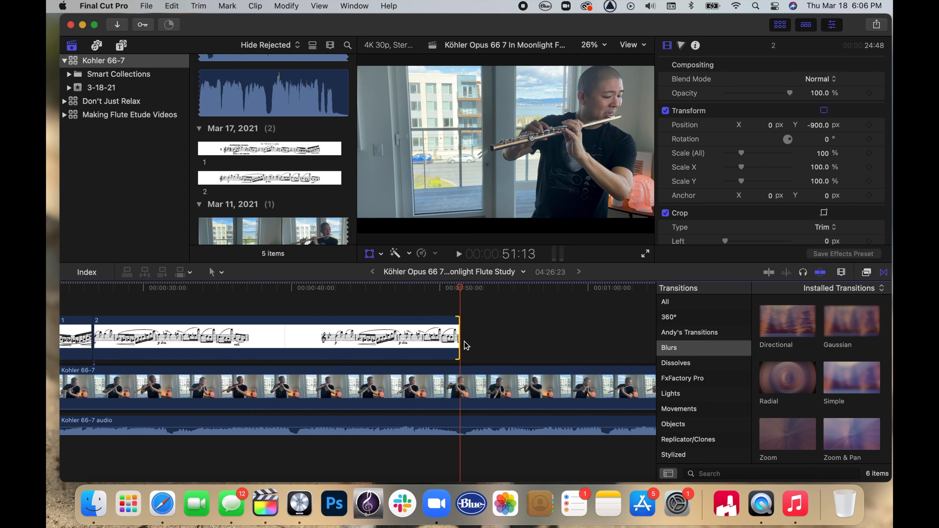
# - From the Lines folder in Finder, place 3.png directly after sheet music clip 2 and set its Position Y to -900 px
pyautogui.click(88, 510)
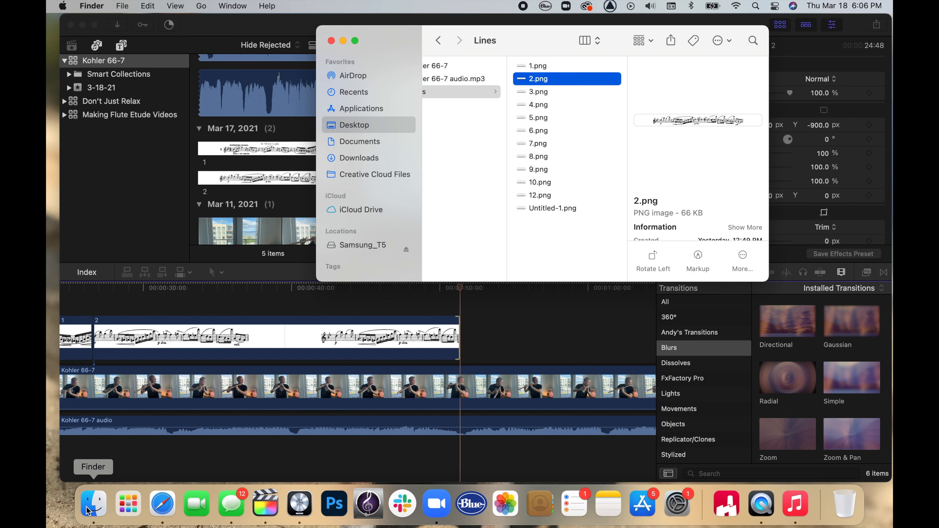
pyautogui.moveTo(546, 95); pyautogui.dragTo(492, 339)
pyautogui.click(506, 339)
pyautogui.hotkey('shift', 't')
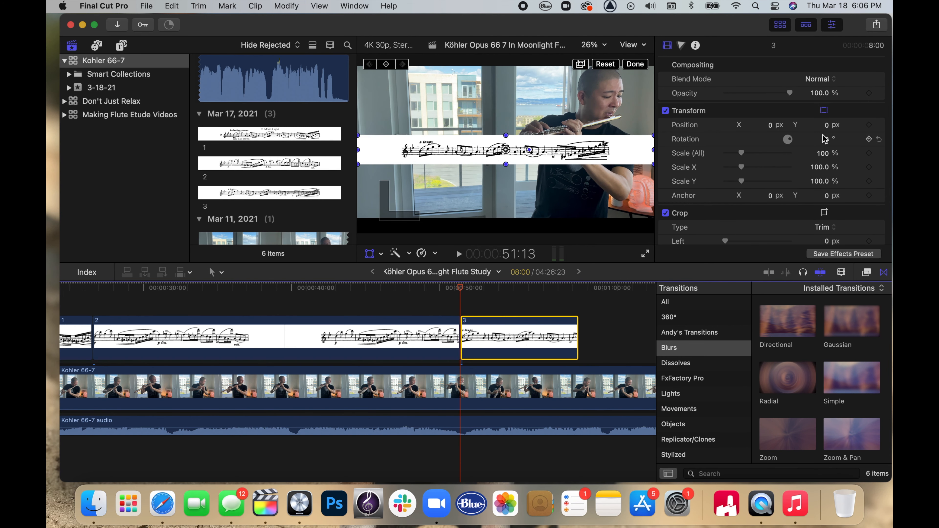
pyautogui.click(827, 126)
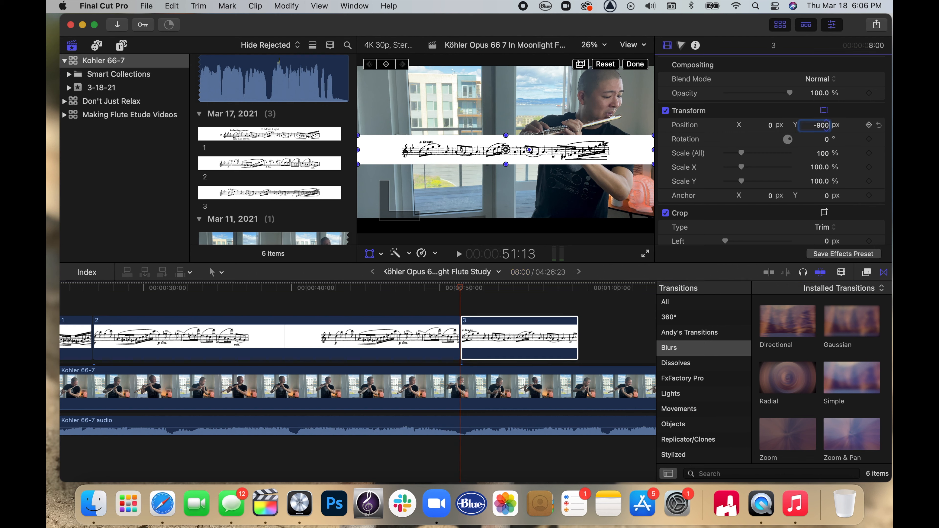
pyautogui.write('-900')
pyautogui.press('Return')
# - Extend the end of sheet music clip 3 further along the timeline above the video
pyautogui.hscroll(5, 553, 339)
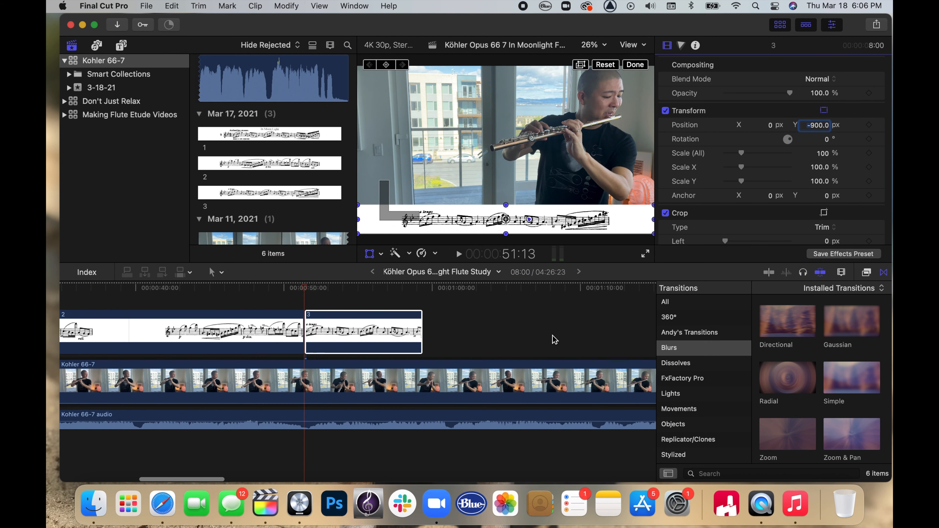
pyautogui.moveTo(410, 333); pyautogui.dragTo(594, 346)
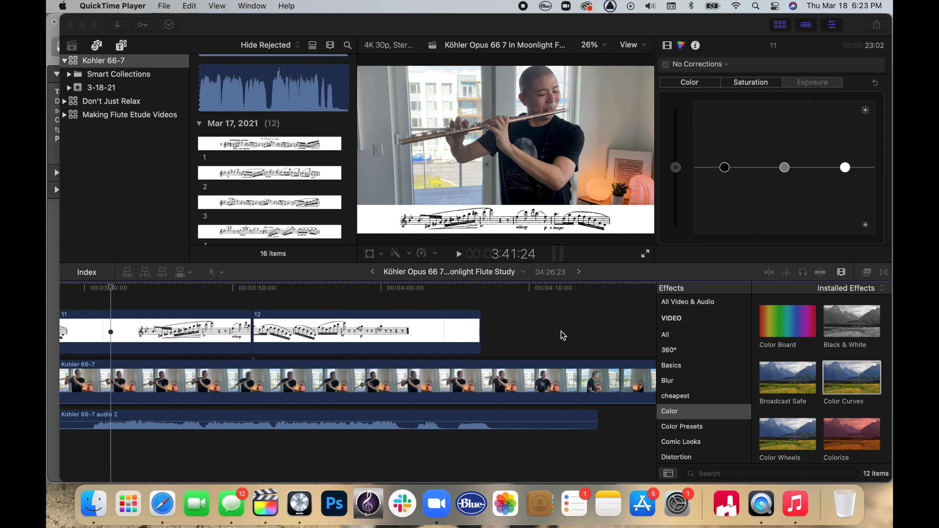
# - Find the frame where the performance should end, at 4:13:00, and trim the end of the Kohler 66-7 audio 2 clip to it
pyautogui.click(531, 292)
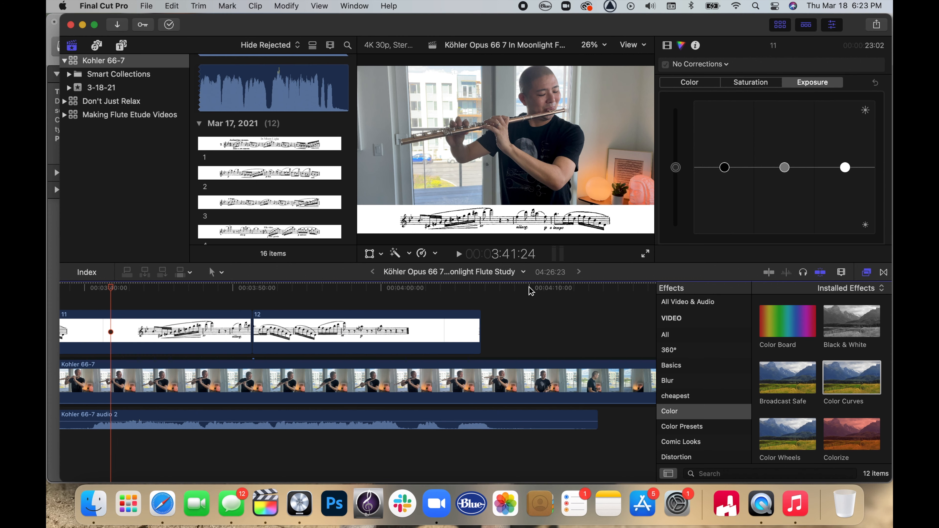
pyautogui.click(545, 289)
pyautogui.click(561, 291)
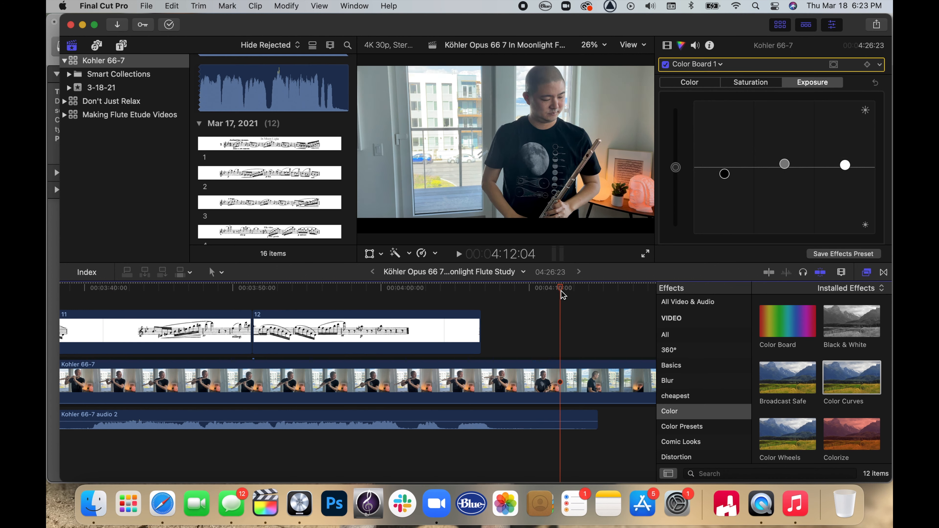
pyautogui.moveTo(562, 294); pyautogui.dragTo(575, 293)
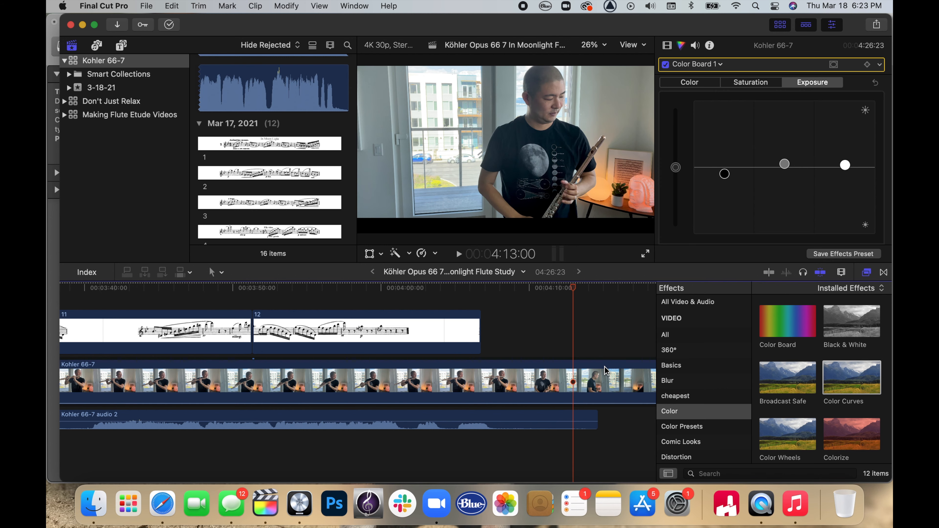
pyautogui.moveTo(583, 416); pyautogui.dragTo(573, 416)
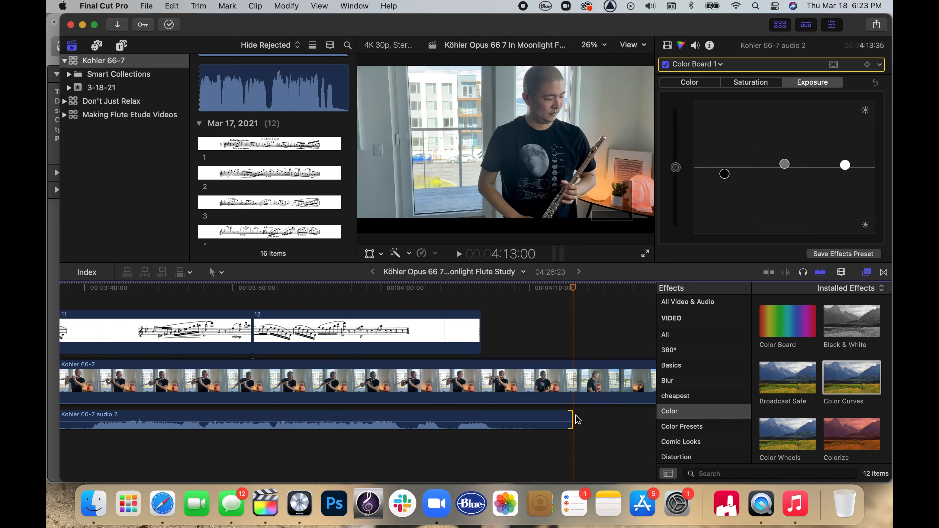
# - Cut the main video at 4:13:00, delete the remaining footage, and extend the end of sheet music clip 12 to that frame
pyautogui.click(575, 381)
pyautogui.press('a')
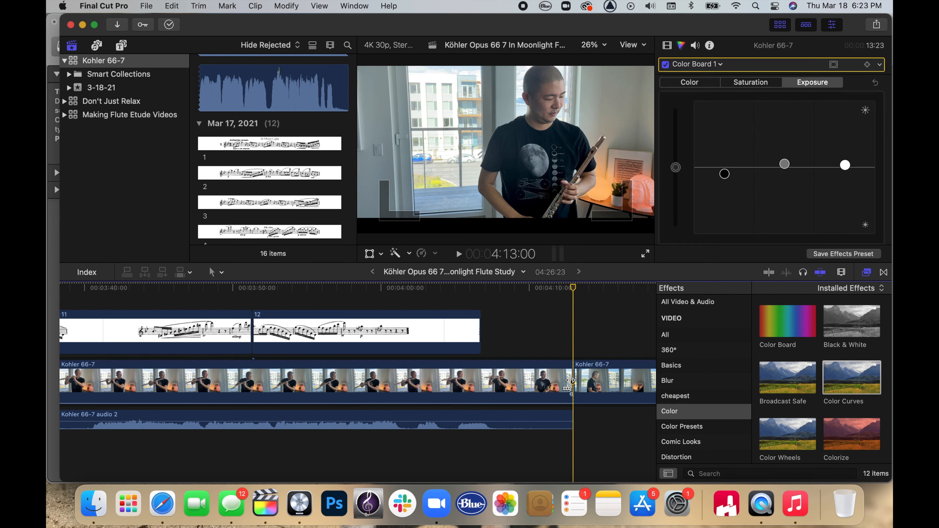
pyautogui.click(596, 383)
pyautogui.press('BackSpace')
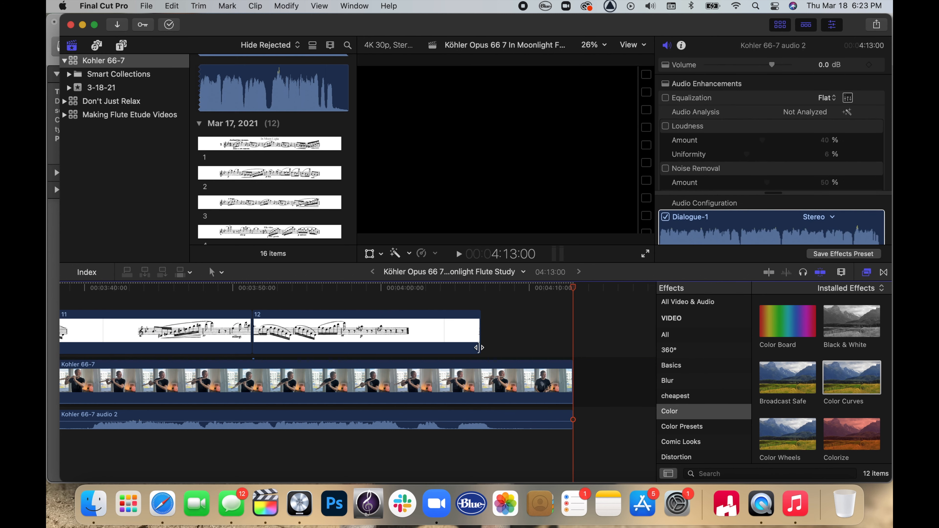
pyautogui.moveTo(478, 344); pyautogui.dragTo(571, 346)
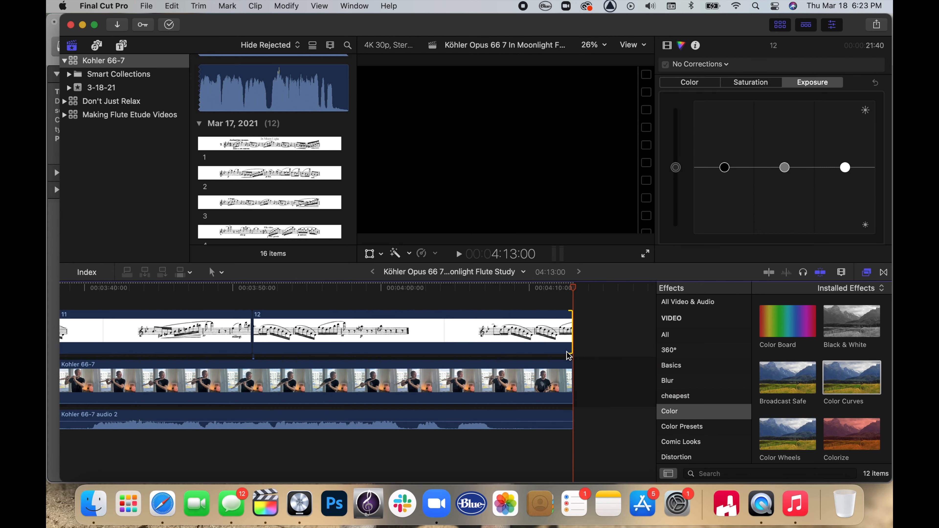
# - Search the installed titles for "invi" and place the Invitation title above the video, beneath the second half of sheet music clip 2
pyautogui.hscroll(-10, 483, 345)
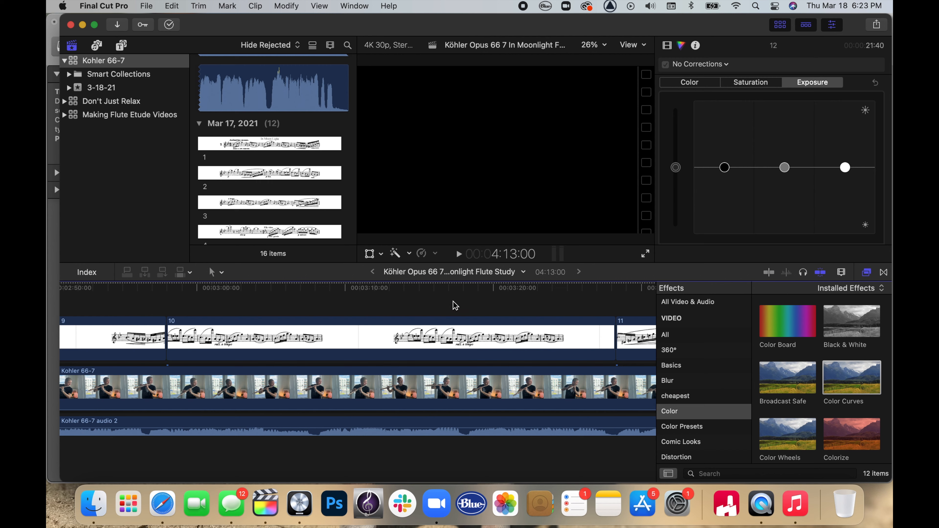
pyautogui.hscroll(-20, 314, 391)
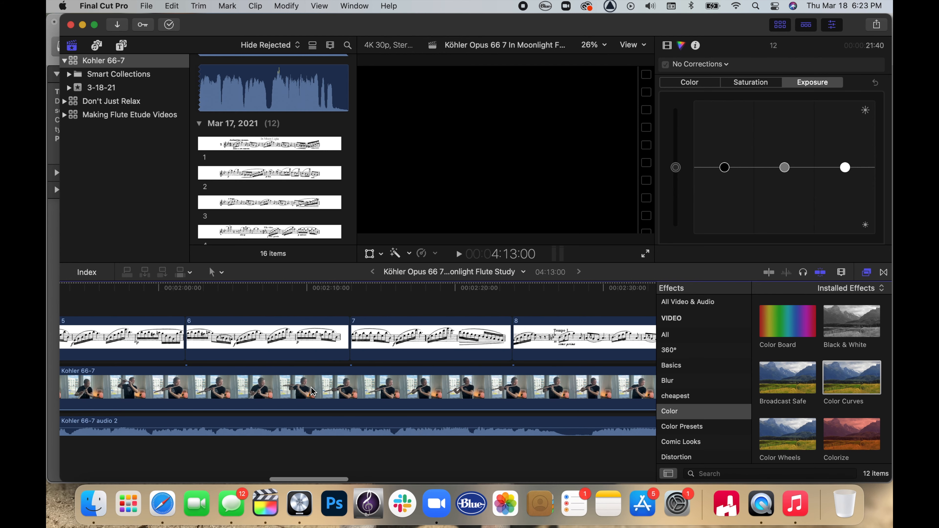
pyautogui.hscroll(-4, 314, 392)
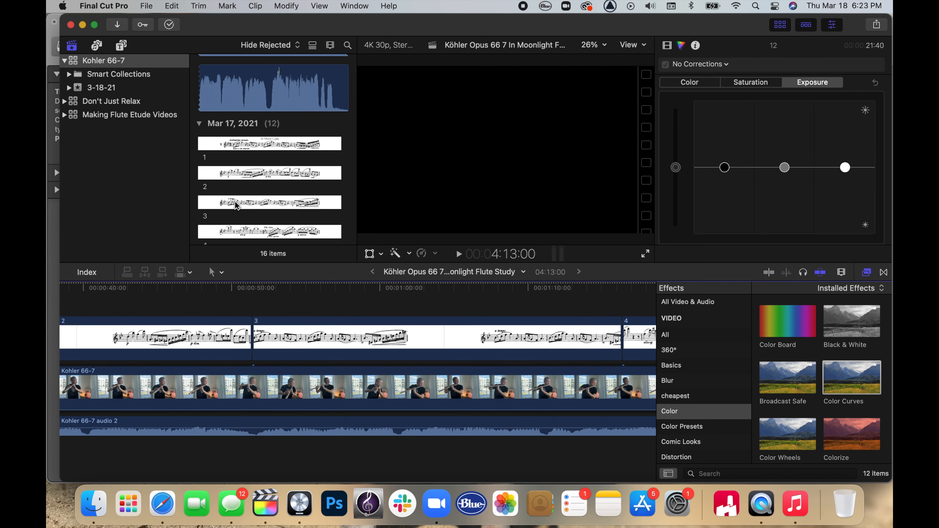
pyautogui.click(121, 48)
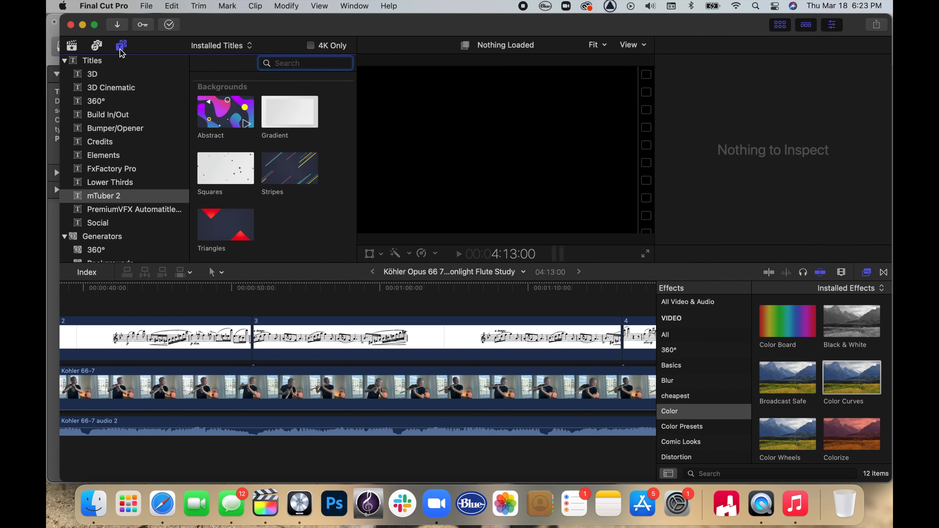
pyautogui.write('invi')
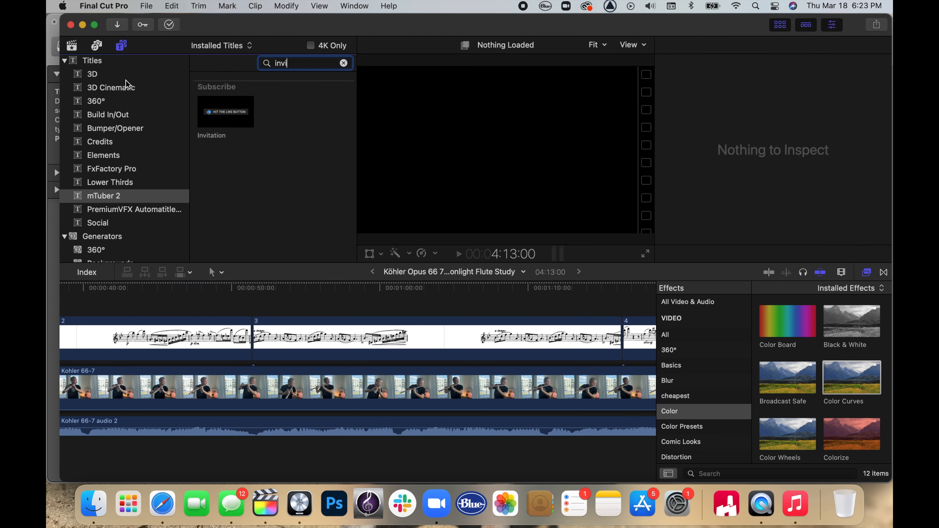
pyautogui.moveTo(231, 122); pyautogui.dragTo(93, 358)
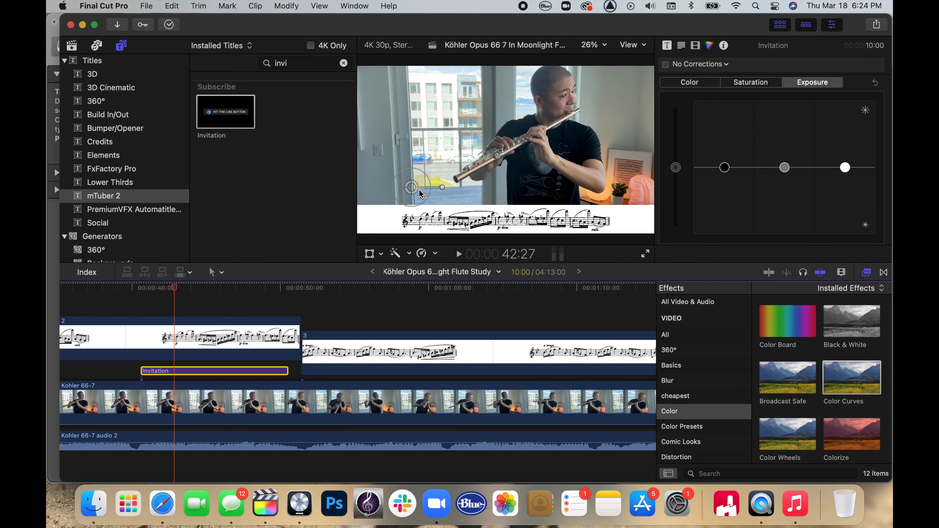
# - Position the Invitation title's like-button banner just above the sheet music at the picture's left edge and play through it
pyautogui.moveTo(415, 193)
pyautogui.mouseDown()
pyautogui.moveTo(403, 176)
pyautogui.moveTo(417, 188)
pyautogui.mouseUp()
pyautogui.click(260, 302)
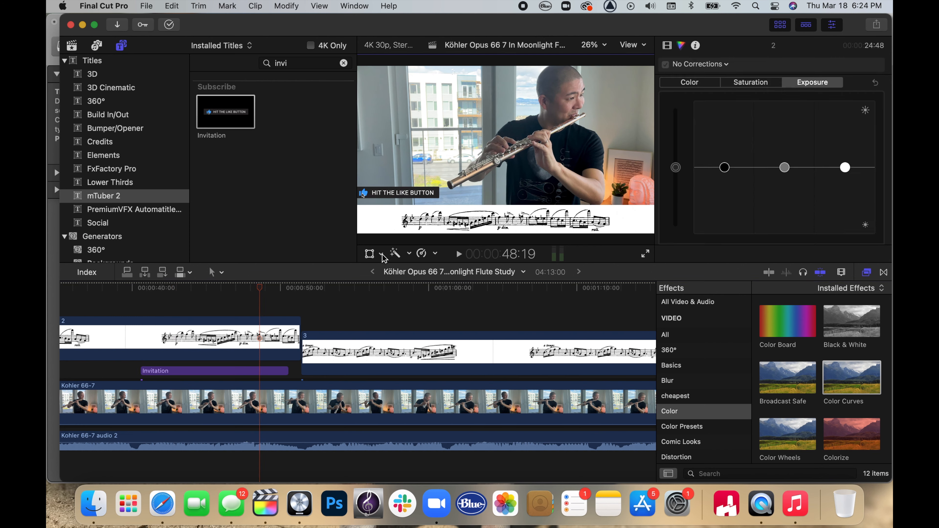
pyautogui.click(369, 254)
pyautogui.click(369, 254)
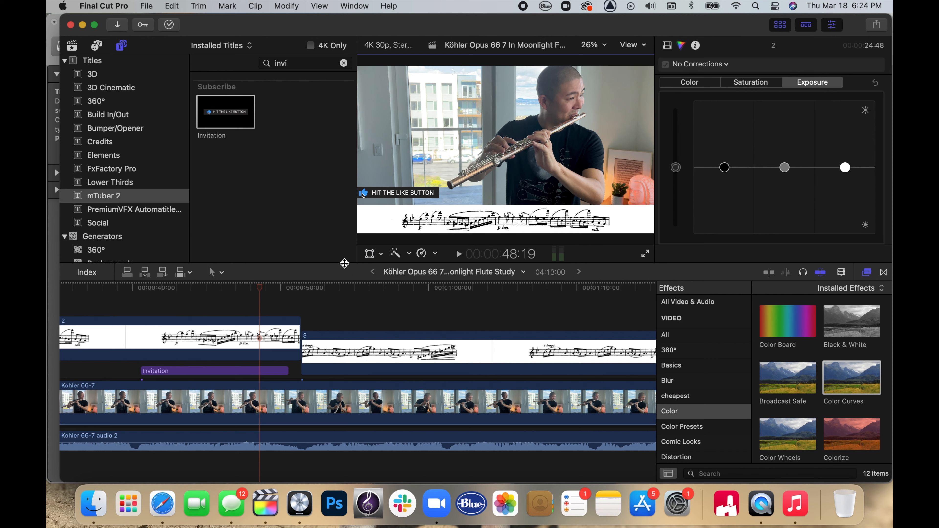
pyautogui.click(272, 371)
pyautogui.moveTo(397, 171); pyautogui.dragTo(406, 173)
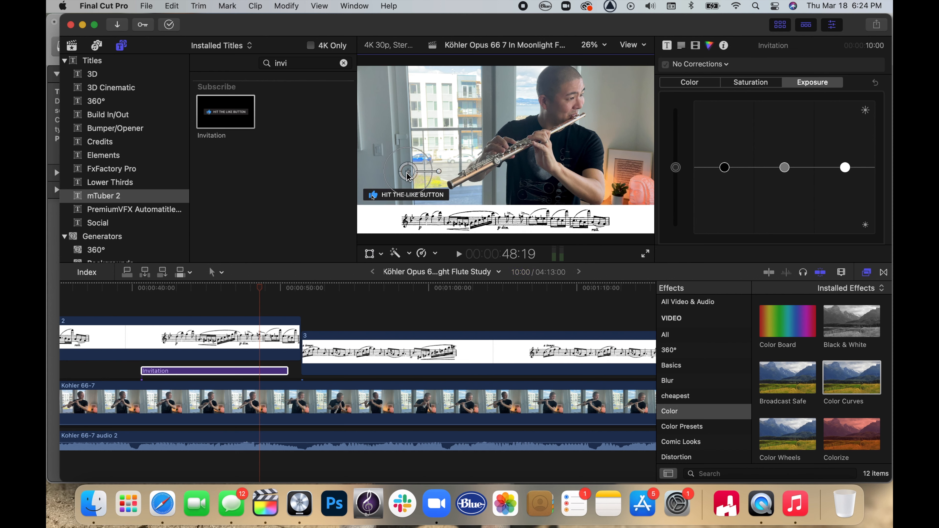
pyautogui.click(137, 305)
pyautogui.press('space')
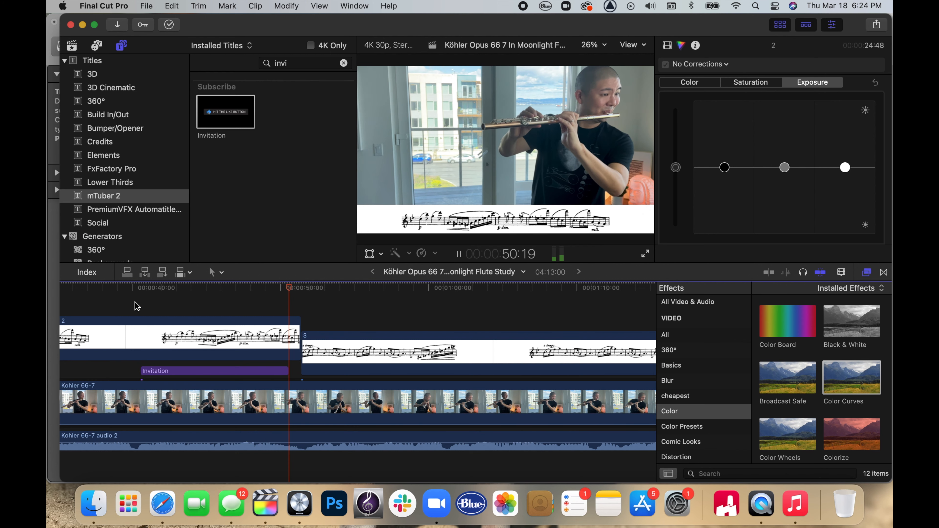
pyautogui.press('space')
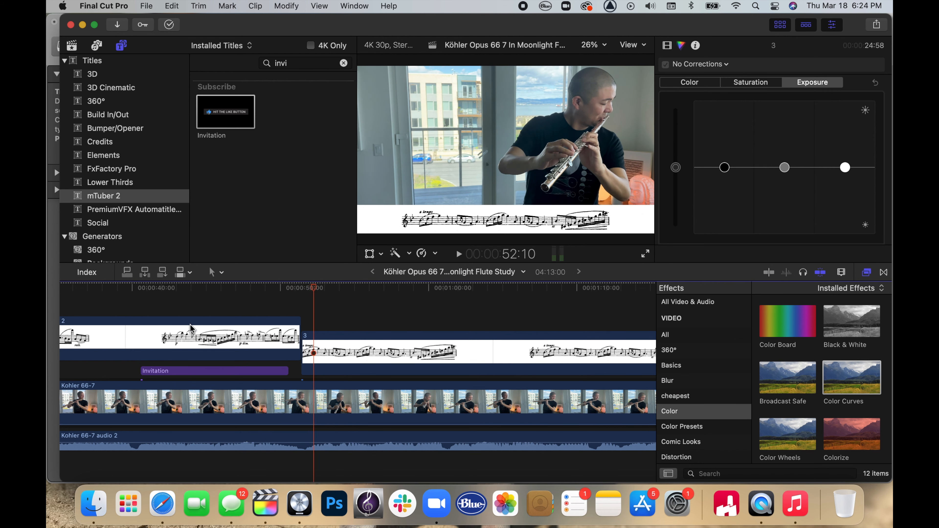
# - Combine all clips in the timeline into a compound clip named "main content" in the 3-18-21 event
pyautogui.press('super+minus')
pyautogui.press('super+minus')
pyautogui.press('super+minus')
pyautogui.press('super+minus')
pyautogui.press('super+minus')
pyautogui.press('super+minus')
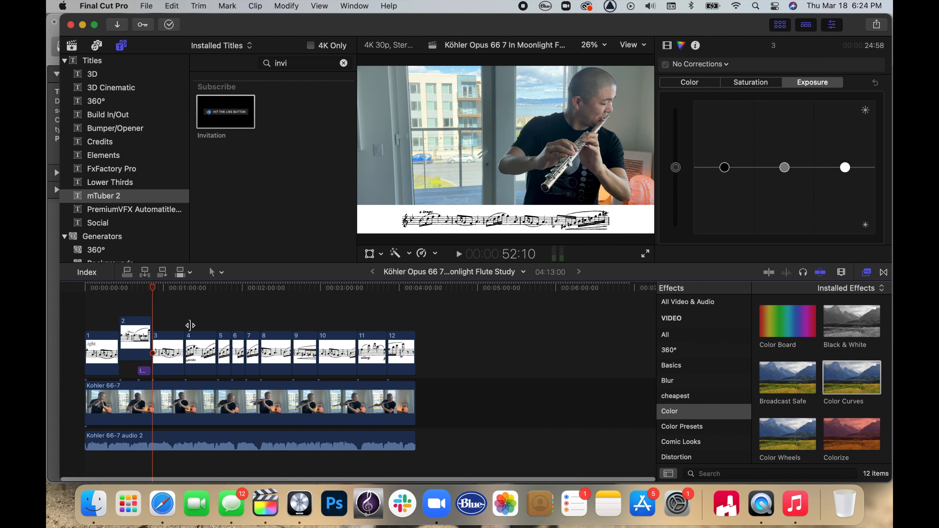
pyautogui.press('super+minus')
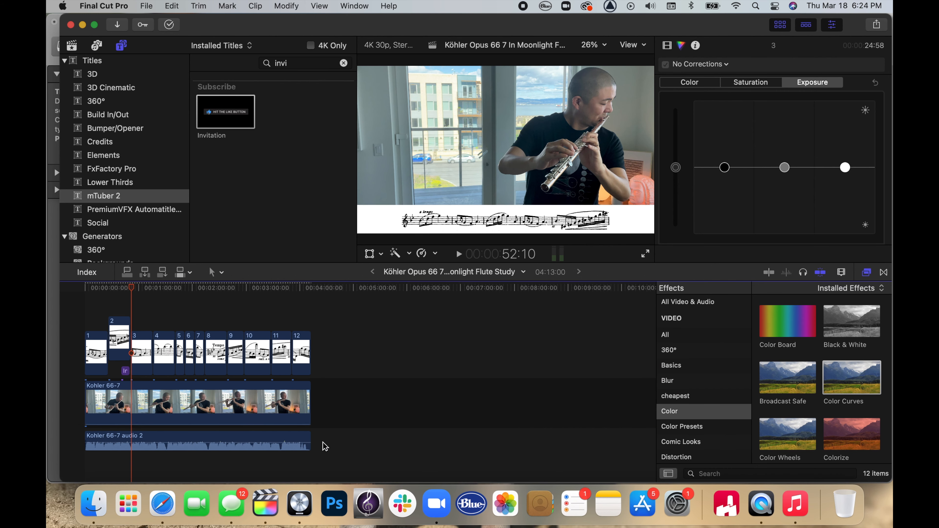
pyautogui.moveTo(325, 447); pyautogui.dragTo(73, 342)
pyautogui.rightClick(164, 355)
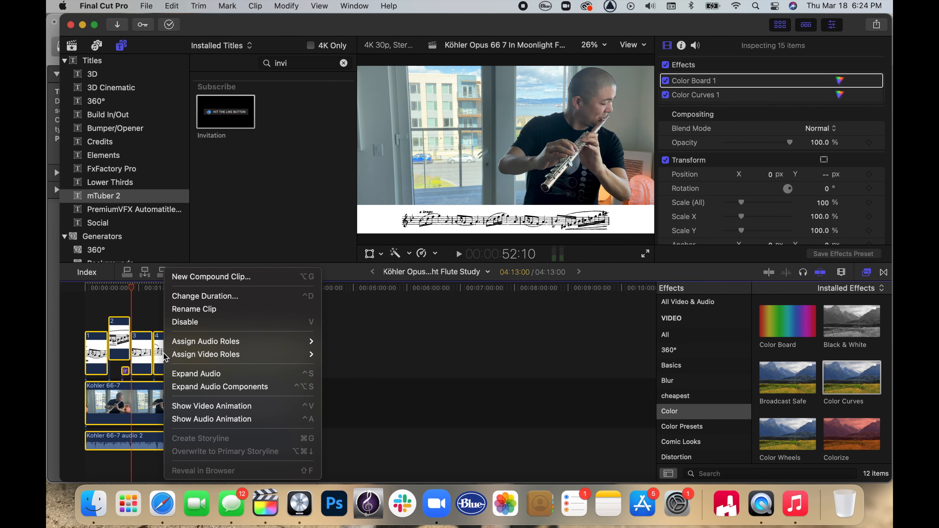
pyautogui.click(202, 276)
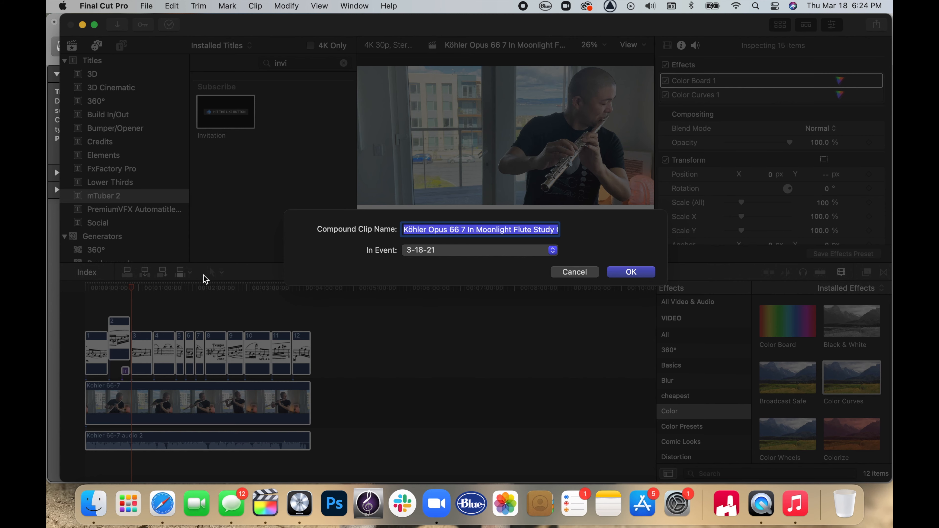
pyautogui.write('main content')
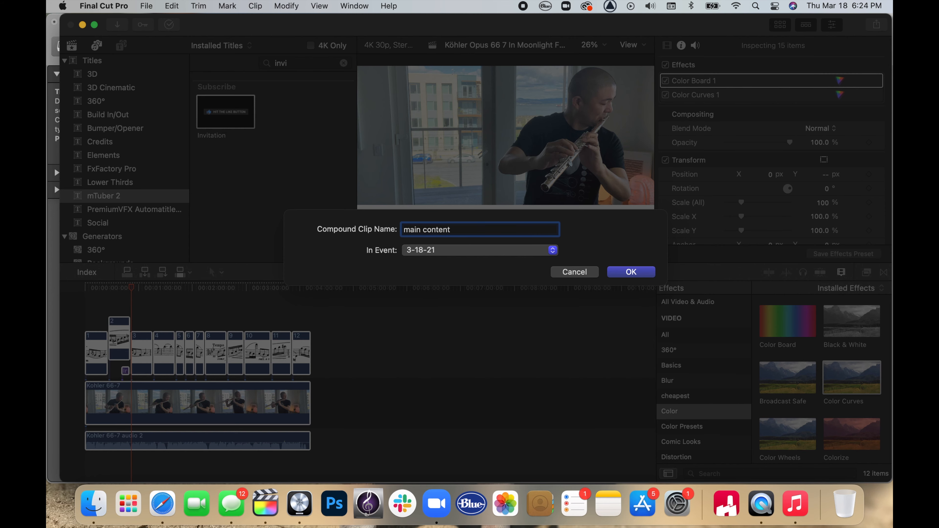
pyautogui.press('Return')
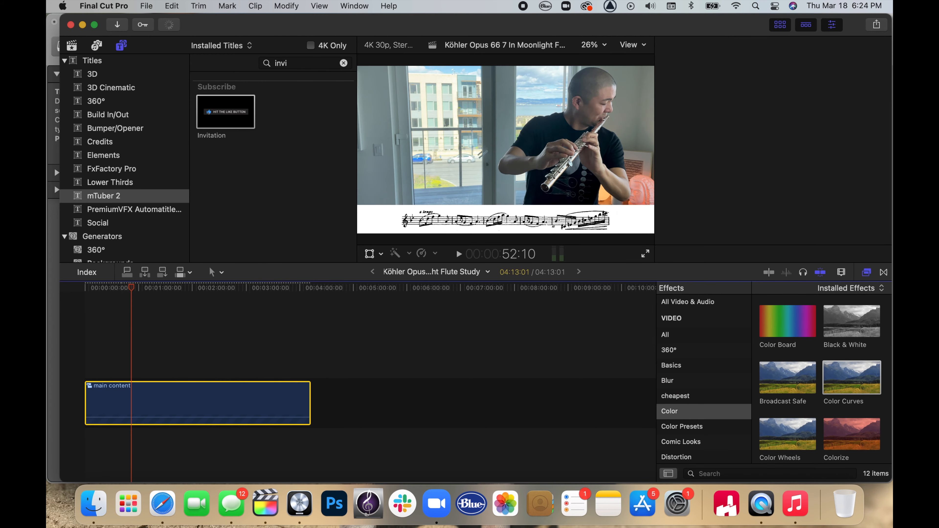
# - Search the titles for "basic", place a Basic Title above the start of the main content clip, and extend it to 28:16
pyautogui.press('super+6')
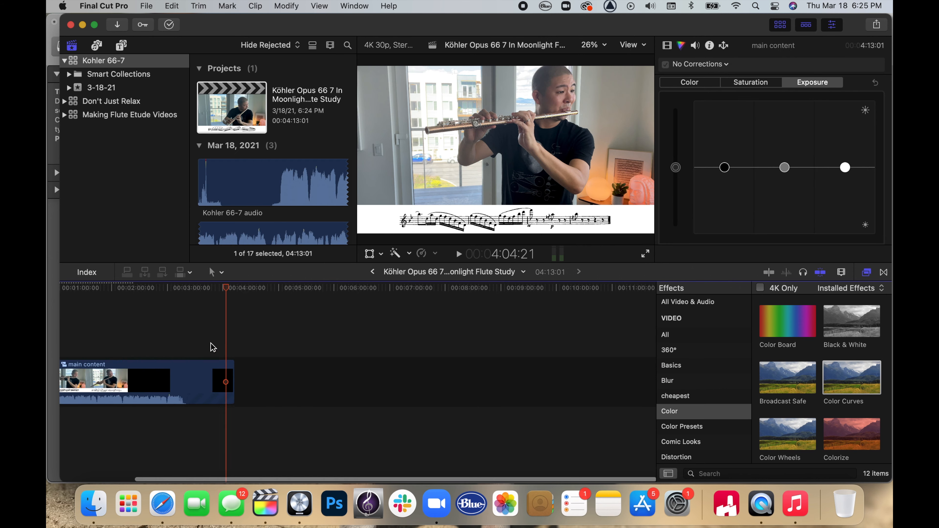
pyautogui.press('super+equal')
pyautogui.press('super+equal')
pyautogui.hscroll(-10, 211, 336)
pyautogui.hscroll(-15, 210, 336)
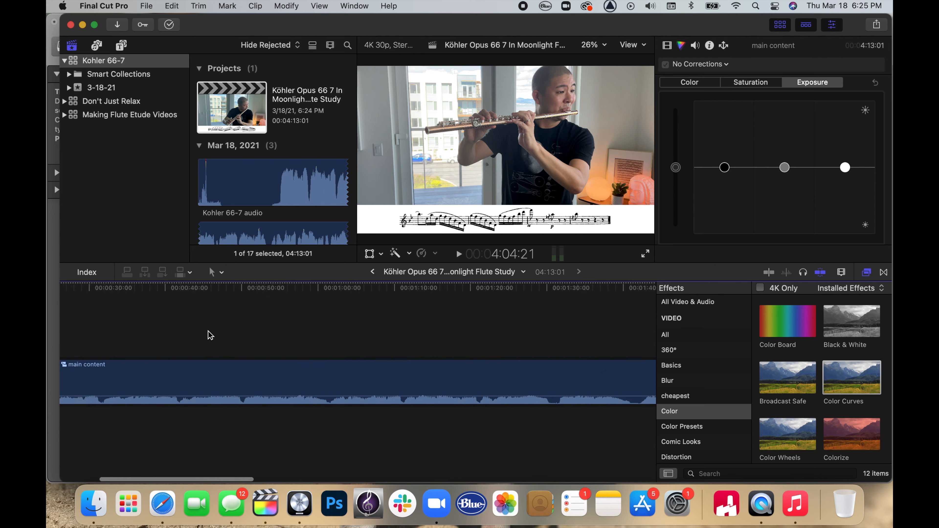
pyautogui.click(176, 332)
pyautogui.press('Home')
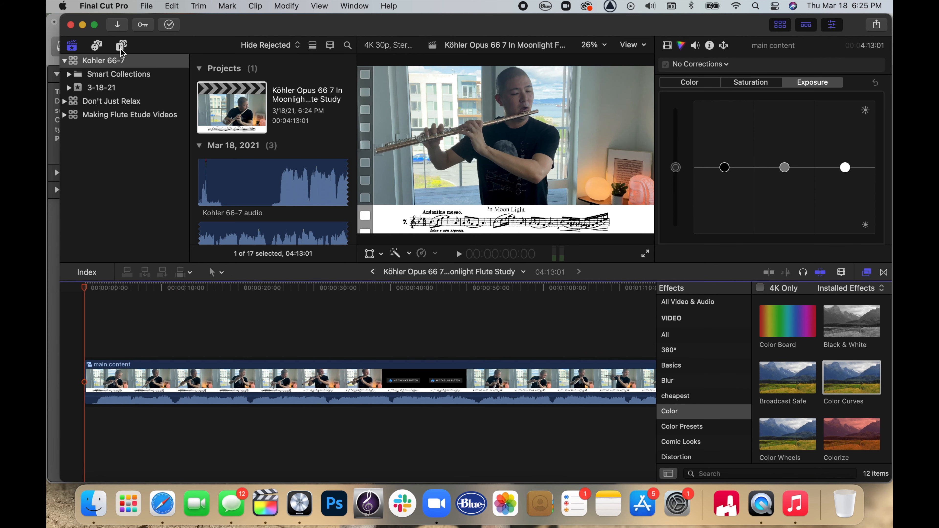
pyautogui.click(121, 45)
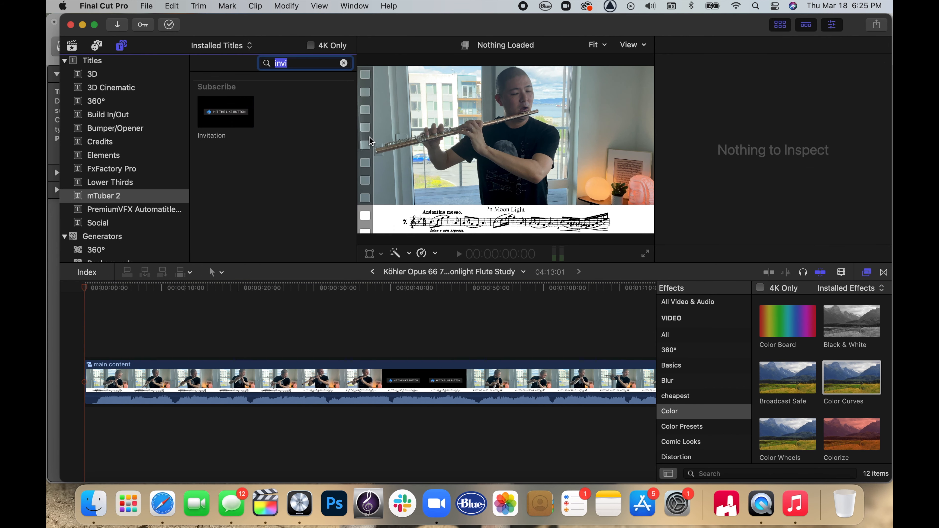
pyautogui.press('BackSpace')
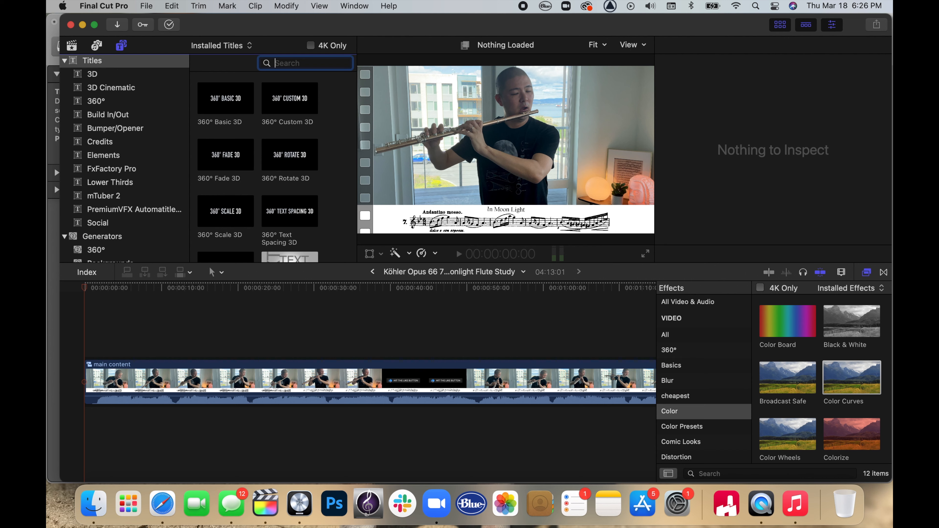
pyautogui.write('basic')
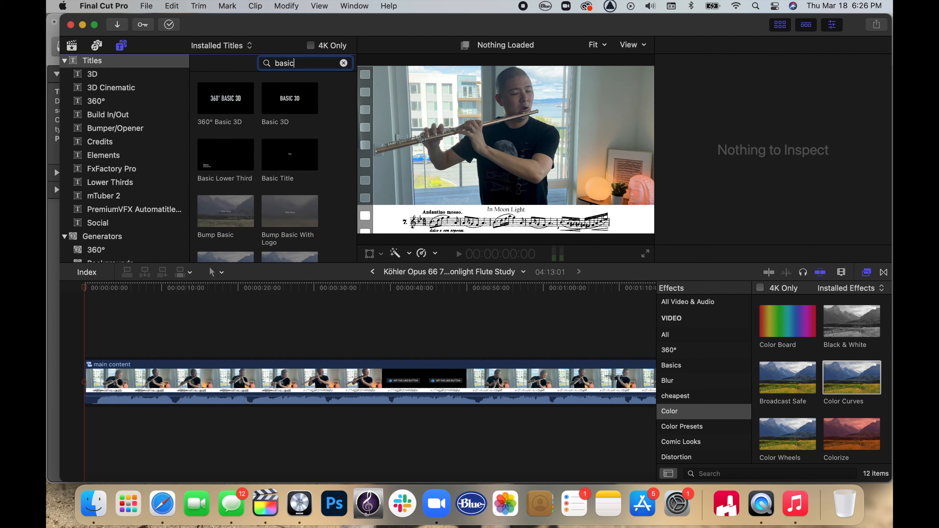
pyautogui.click(296, 159)
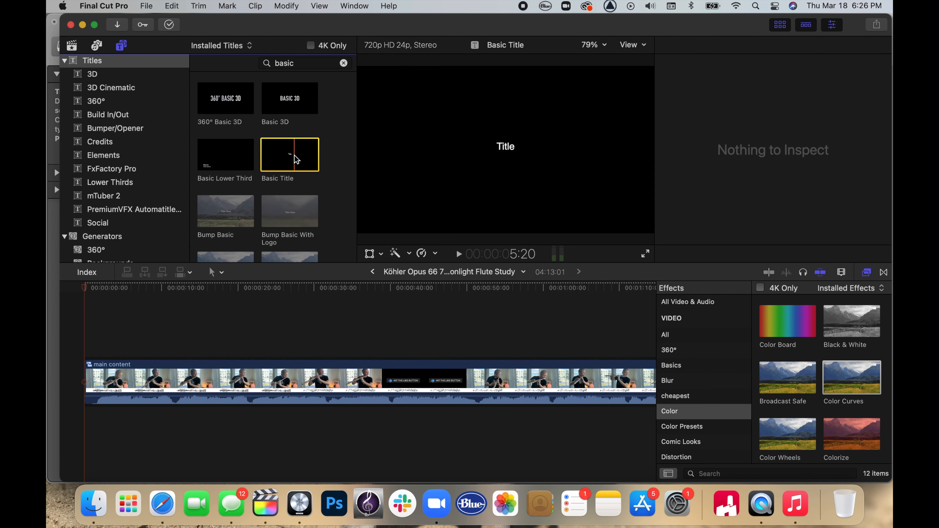
pyautogui.moveTo(295, 159); pyautogui.dragTo(89, 355)
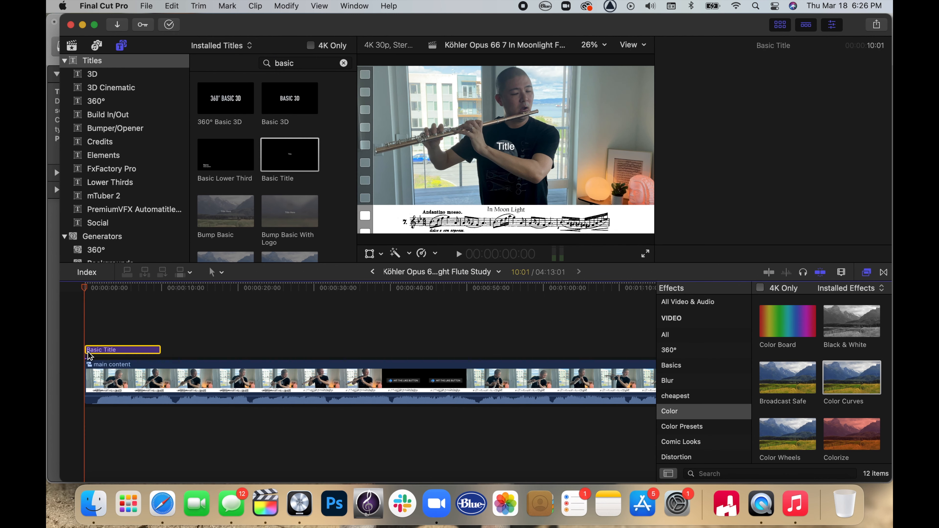
pyautogui.moveTo(157, 355); pyautogui.dragTo(301, 351)
# - Replace the title's text with "KÖHLER OPUS 66", "25 Romantische Etüden im Modernen Stil" and "7. In Moon Light" on three lines, in Avenir Next
pyautogui.click(197, 349)
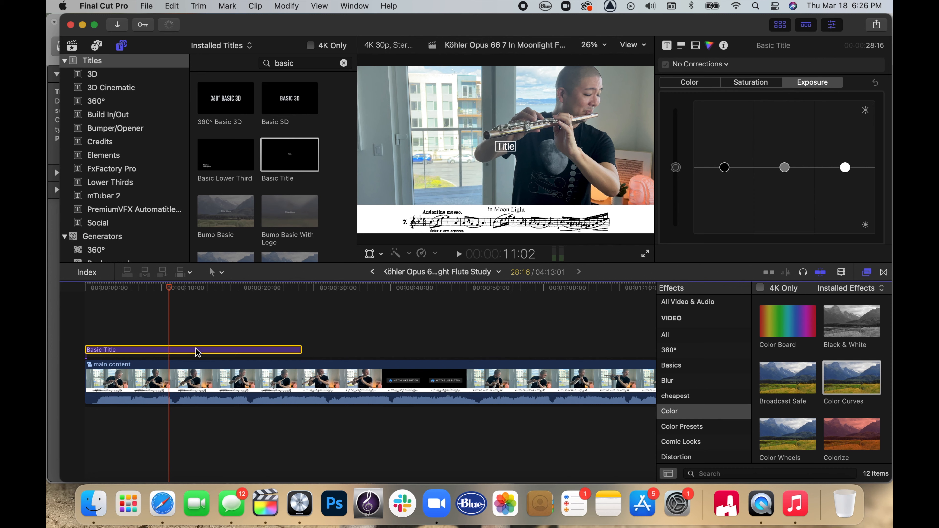
pyautogui.doubleClick(505, 147)
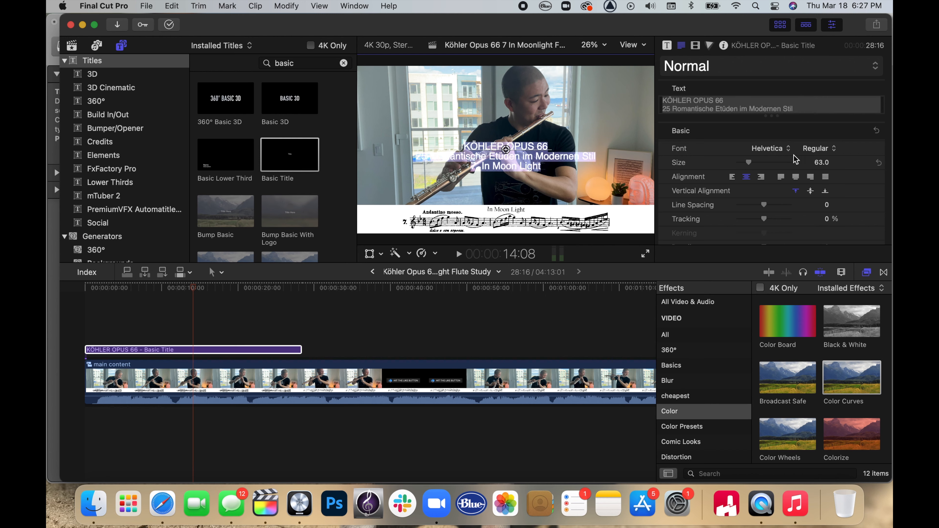
pyautogui.click(791, 151)
pyautogui.click(789, 150)
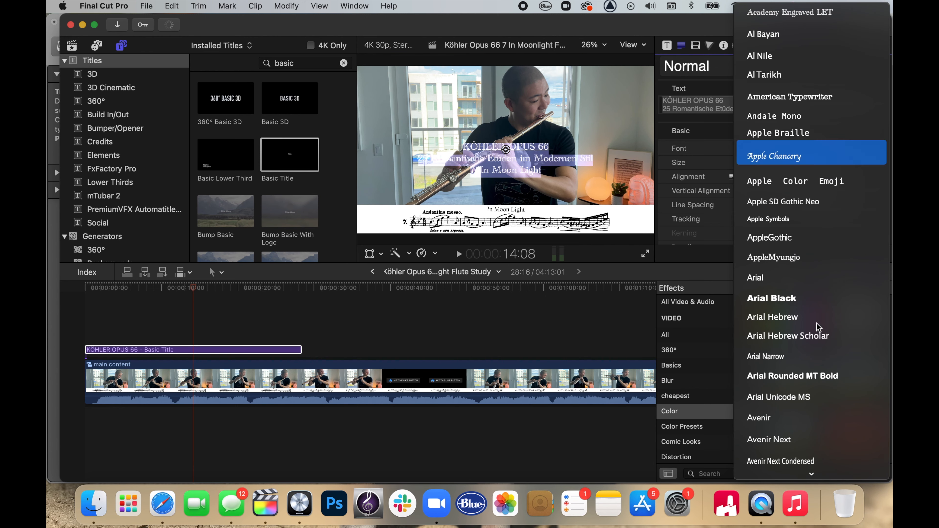
pyautogui.click(790, 440)
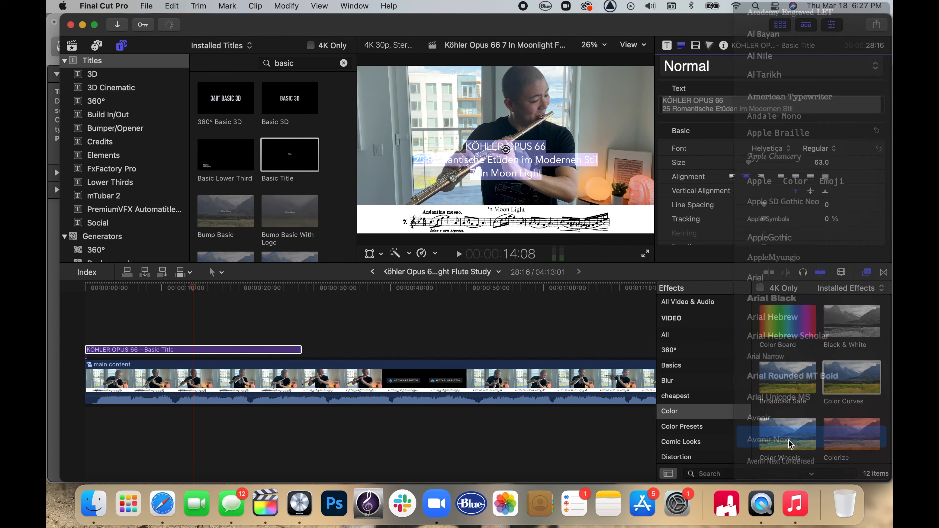
# - Make the "KÖHLER OPUS 66" line Heavy, enlarge it to nearly fill the frame's width, and reduce its line spacing
pyautogui.click(546, 145)
pyautogui.moveTo(547, 145); pyautogui.dragTo(461, 145)
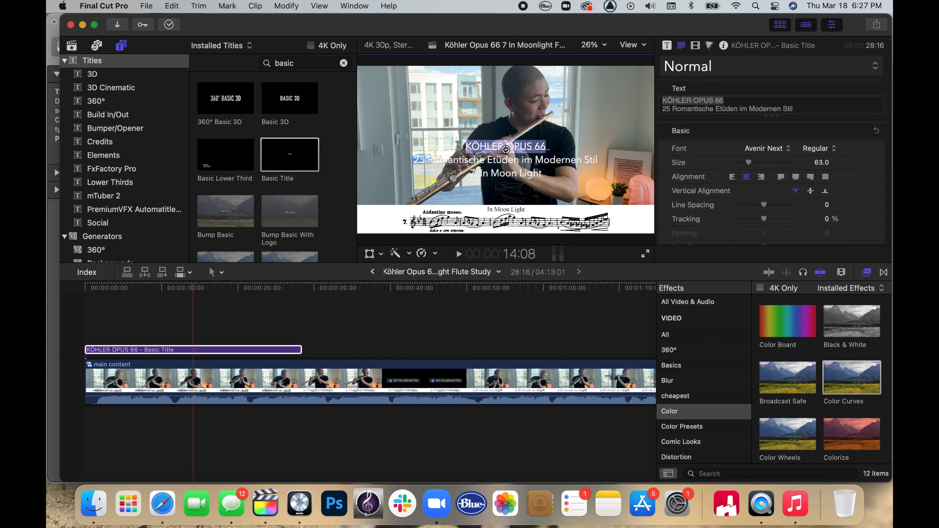
pyautogui.click(833, 150)
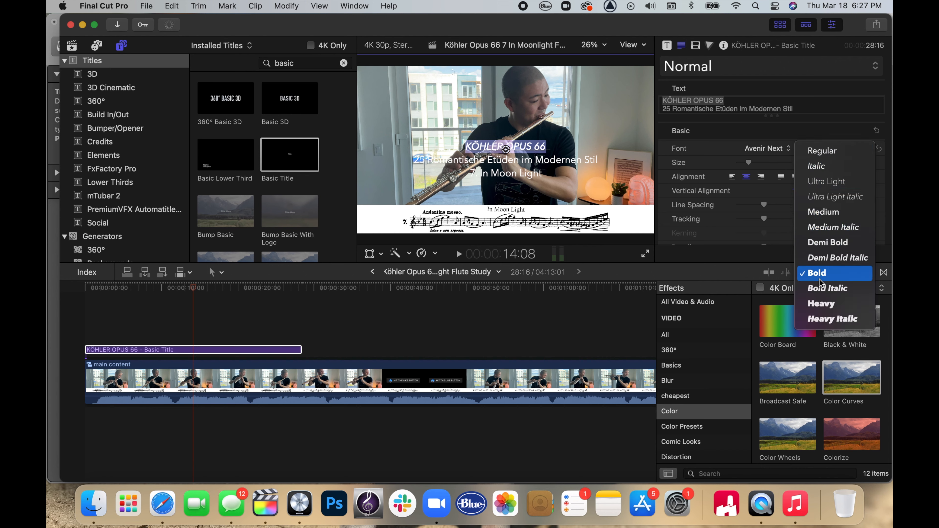
pyautogui.click(820, 304)
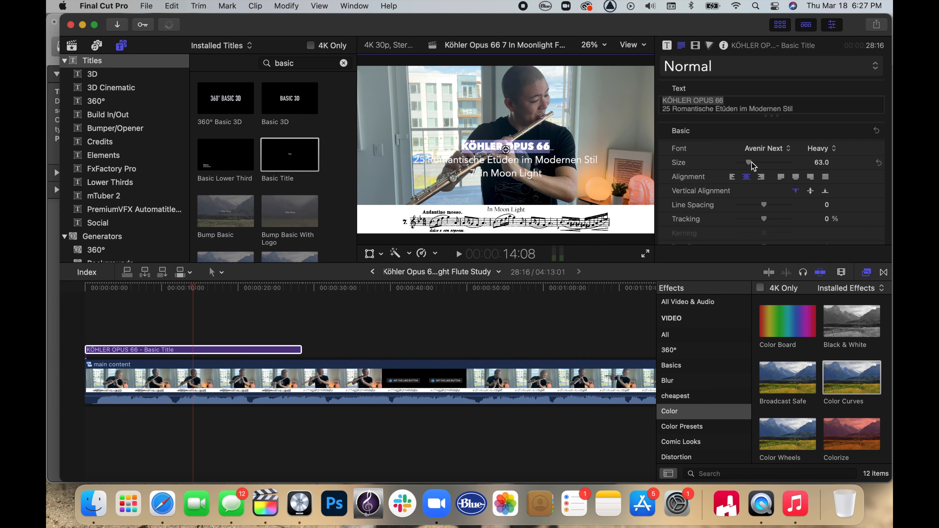
pyautogui.moveTo(751, 162); pyautogui.dragTo(777, 163)
pyautogui.moveTo(770, 207); pyautogui.dragTo(753, 208)
# - Set the "25 Romantische Etüden im Modernen Stil" line to Avenir Next Medium Italic and enlarge it to nearly match the first line's width
pyautogui.click(588, 167)
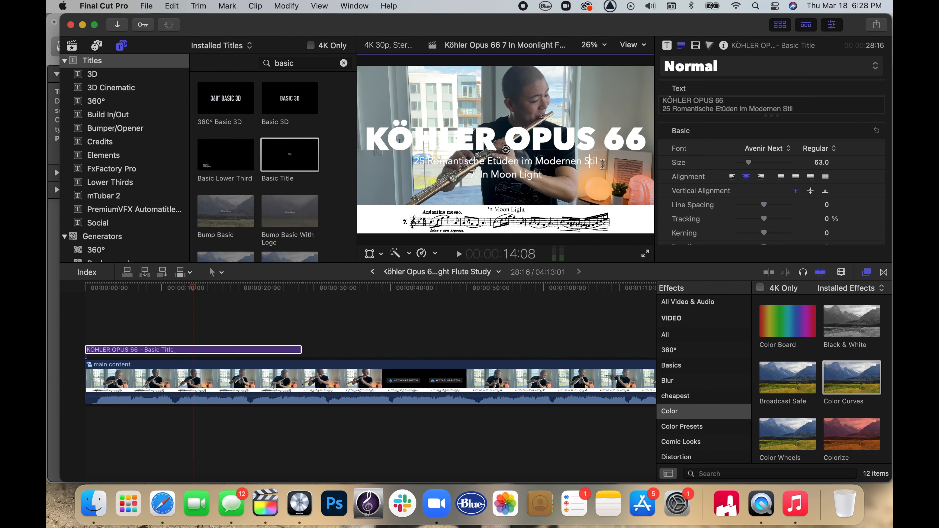
pyautogui.moveTo(598, 163); pyautogui.dragTo(412, 163)
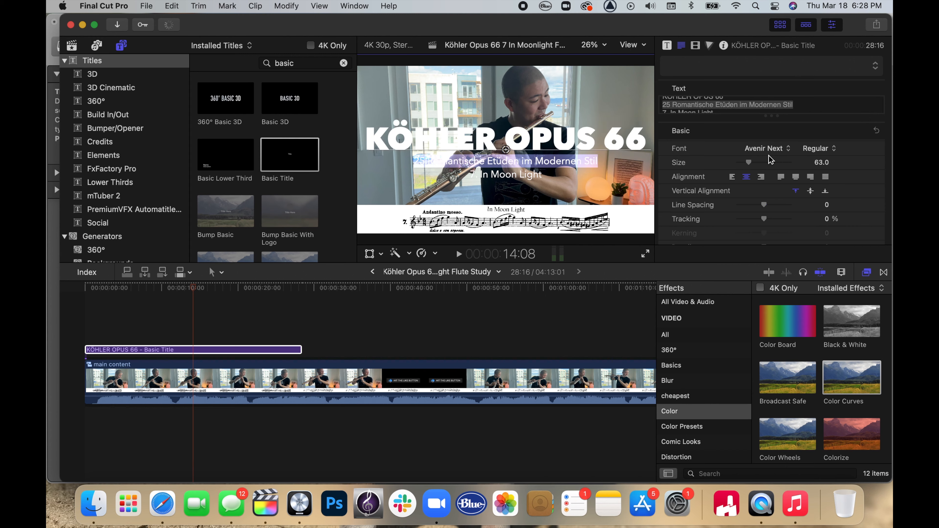
pyautogui.click(788, 152)
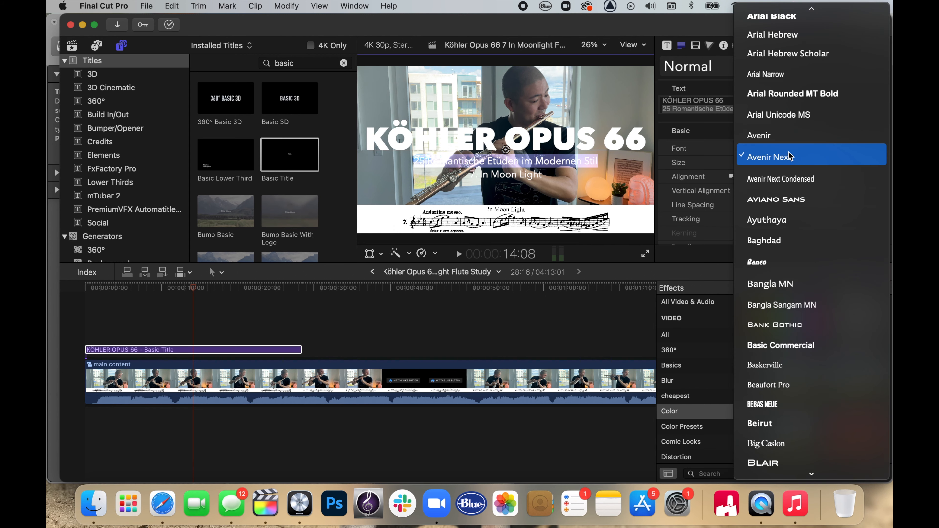
pyautogui.click(788, 156)
pyautogui.click(835, 150)
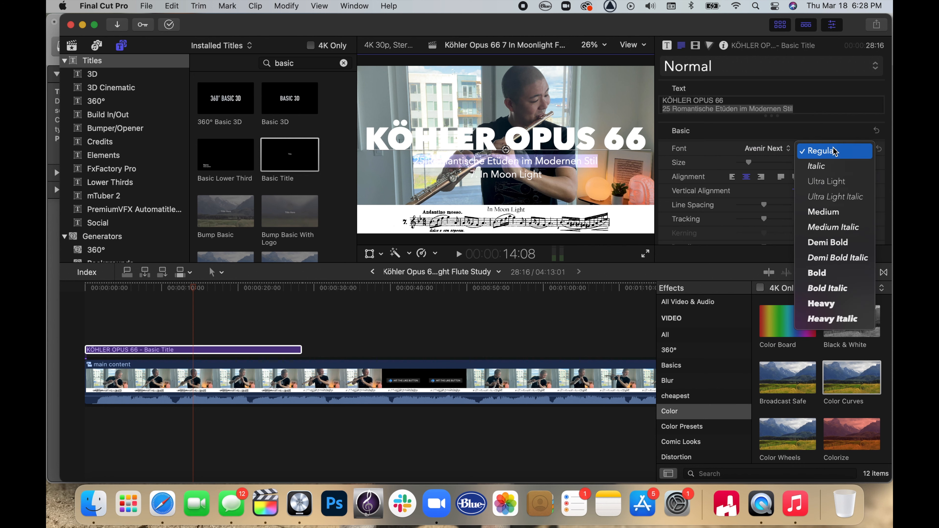
pyautogui.click(832, 227)
pyautogui.moveTo(749, 163); pyautogui.dragTo(756, 168)
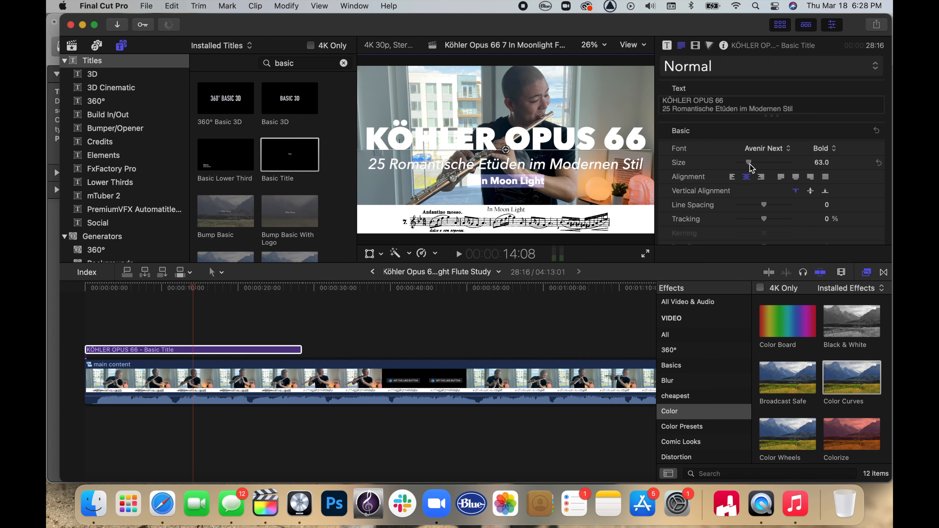
# - Set the bold "7. In Moon Light" line to size 100 and preview the title over the video around 22:03
pyautogui.moveTo(749, 163); pyautogui.dragTo(756, 165)
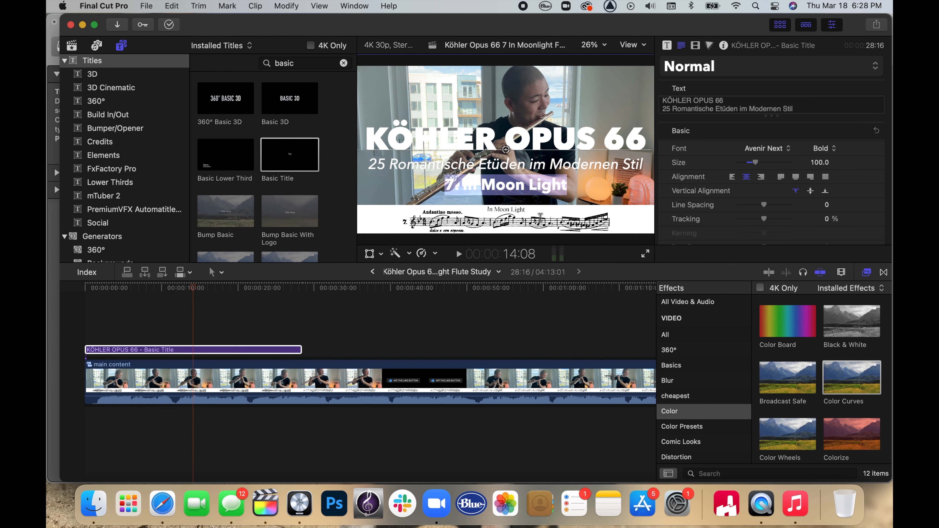
pyautogui.click(377, 313)
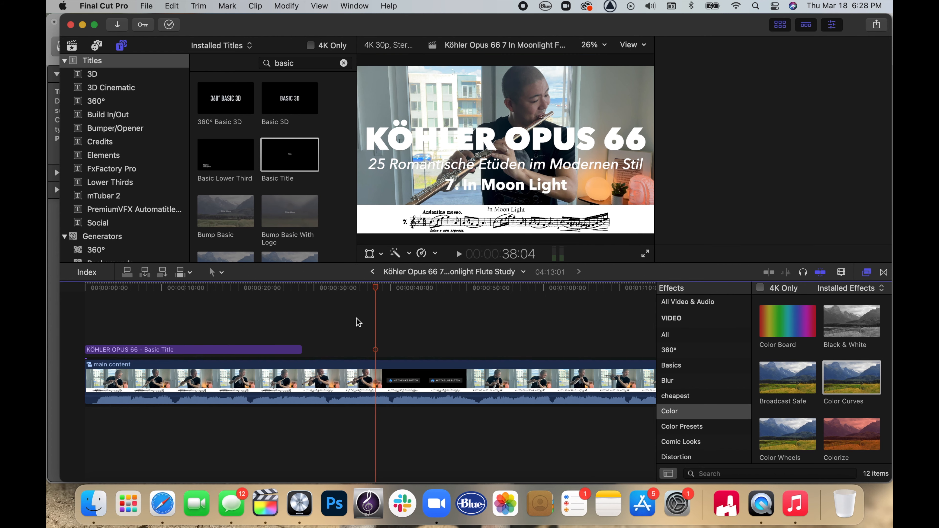
pyautogui.click(256, 321)
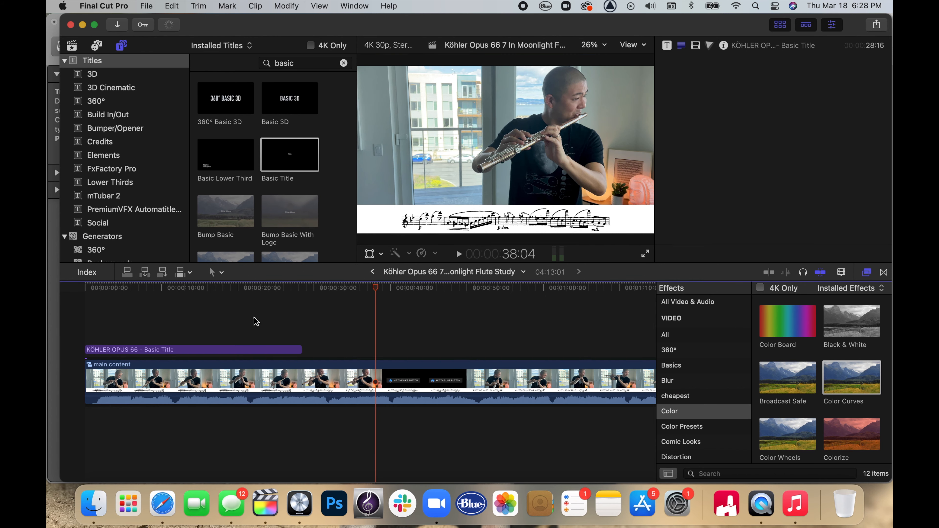
pyautogui.click(253, 349)
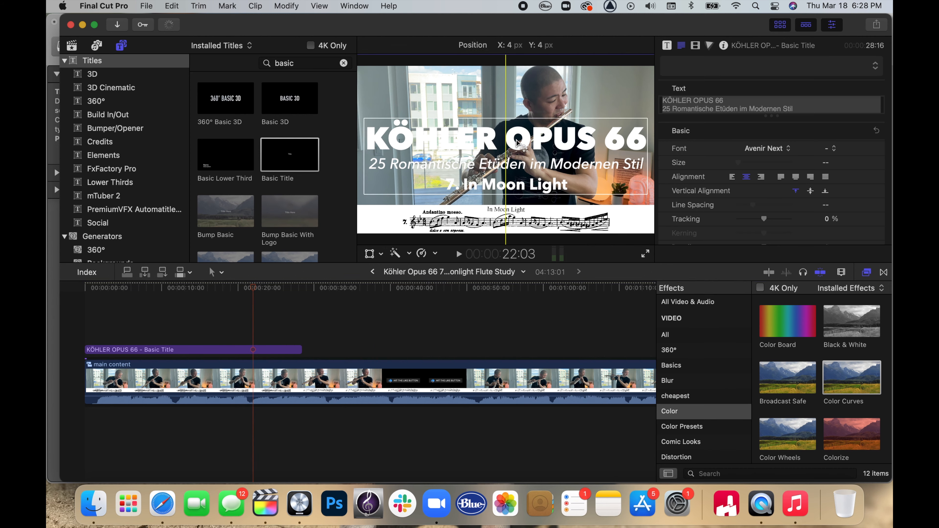
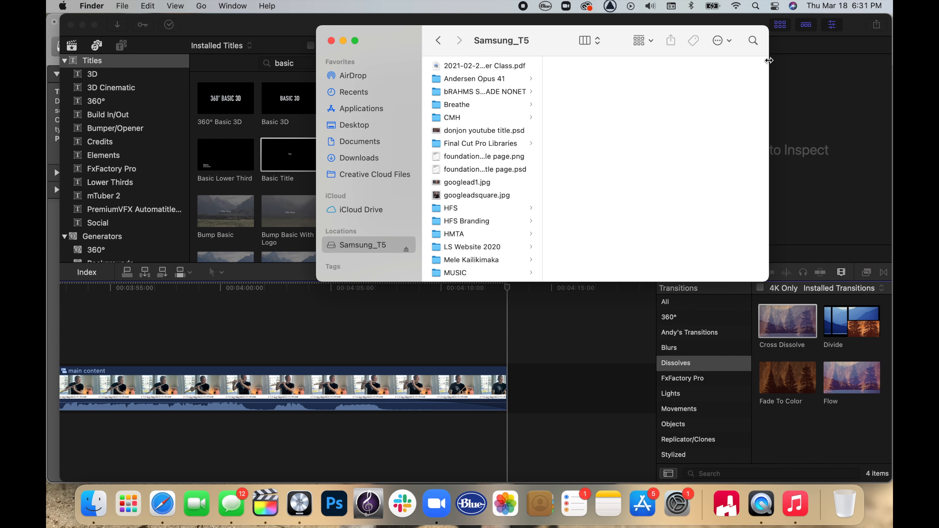
# - Locate "2021 Video Outro.mp4" in the VIDEO PROJECTS folder in Finder and append it directly after the main content clip
pyautogui.click(752, 40)
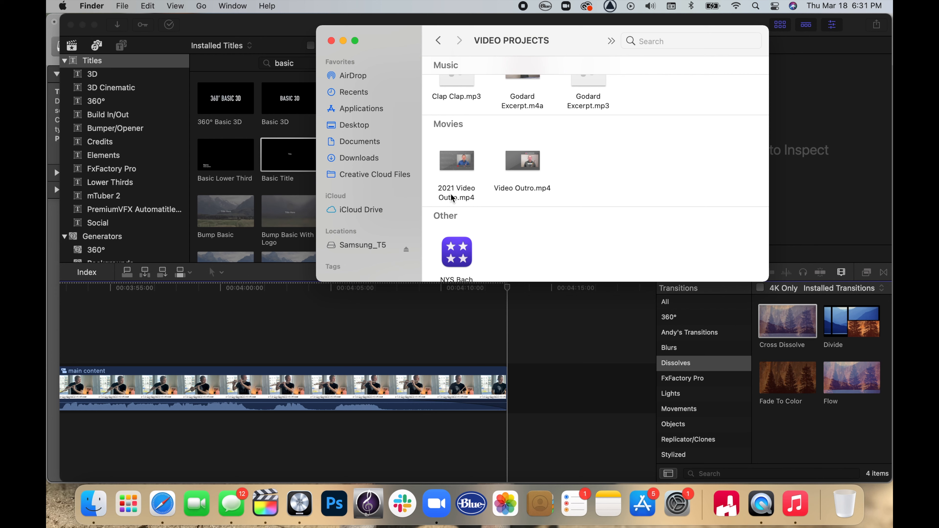
pyautogui.moveTo(447, 196); pyautogui.dragTo(513, 394)
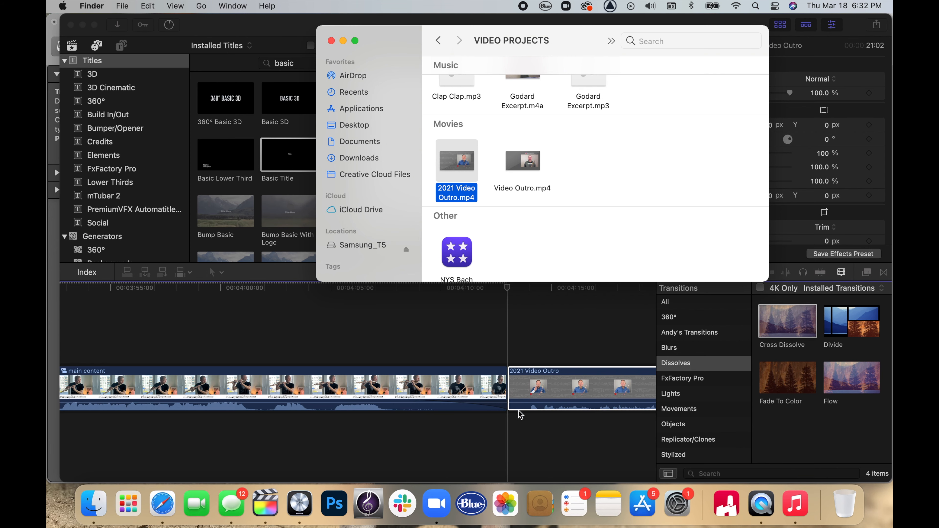
pyautogui.click(512, 403)
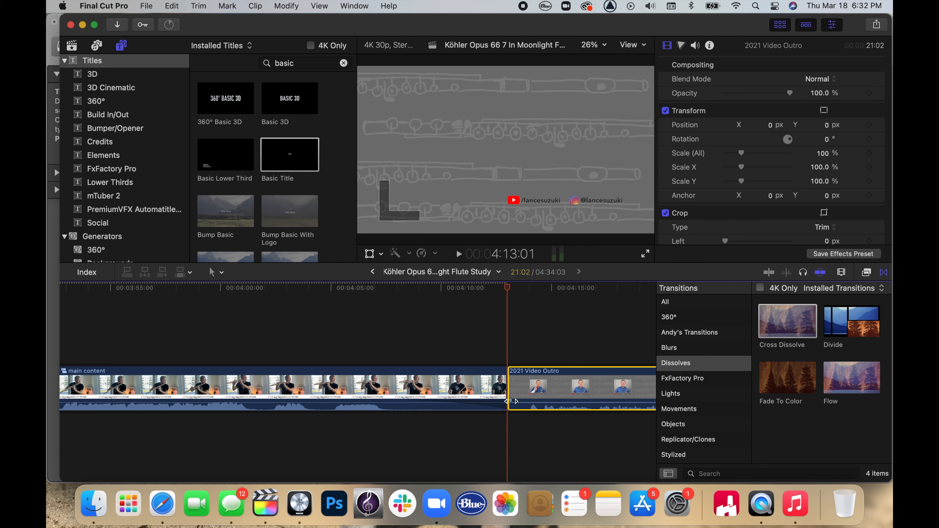
pyautogui.moveTo(511, 401); pyautogui.dragTo(527, 401)
# - Keyframe the main content clip's opacity to fade from 100% to black over its last few seconds, and play the fade-out
pyautogui.click(378, 330)
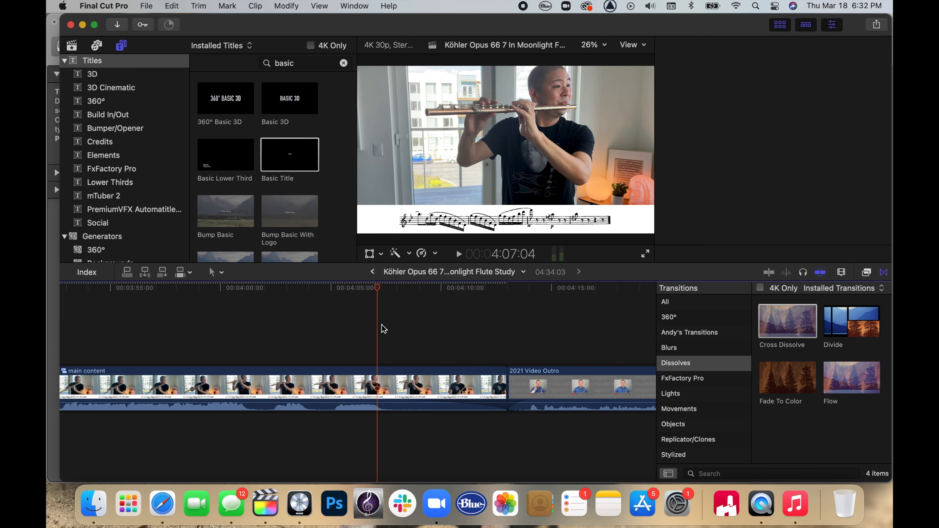
pyautogui.press('super+4')
pyautogui.click(394, 377)
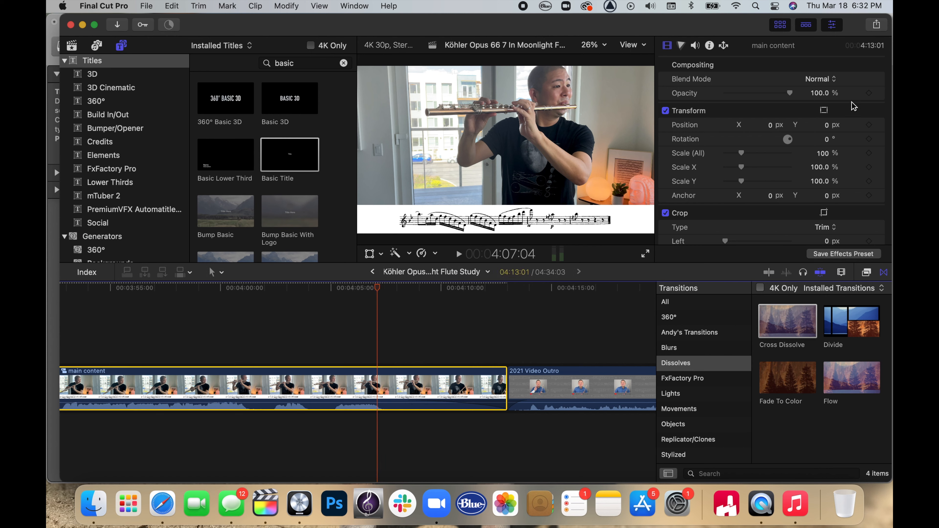
pyautogui.click(869, 93)
pyautogui.press('Down')
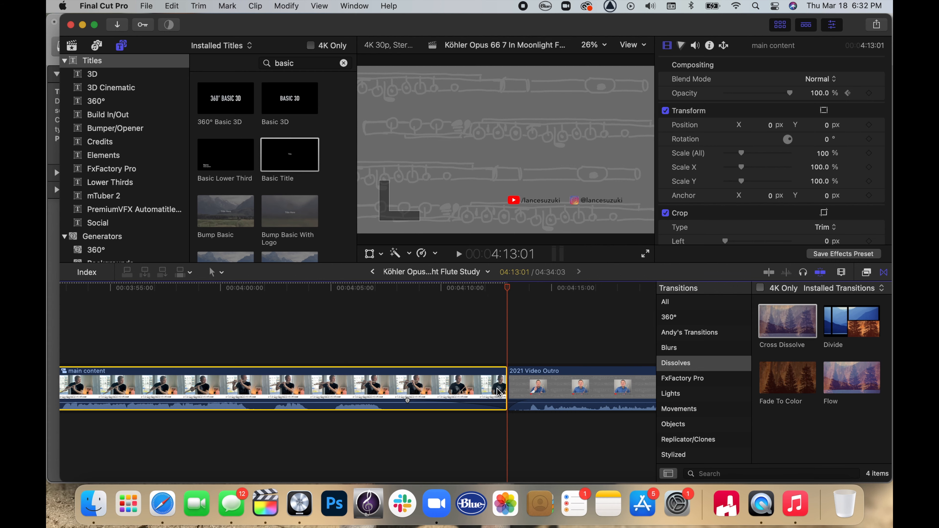
pyautogui.press('Down')
pyautogui.press('Up')
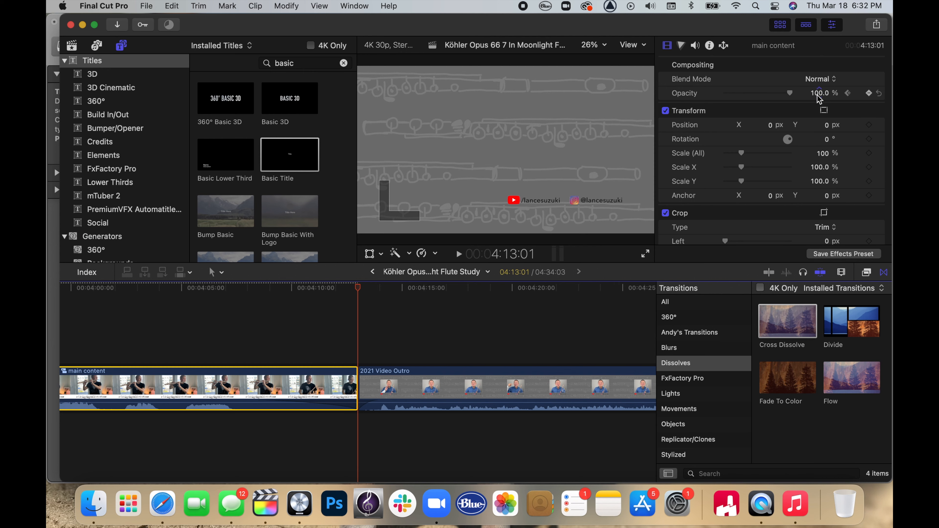
pyautogui.moveTo(790, 94); pyautogui.dragTo(612, 99)
pyautogui.click(213, 332)
pyautogui.press('space')
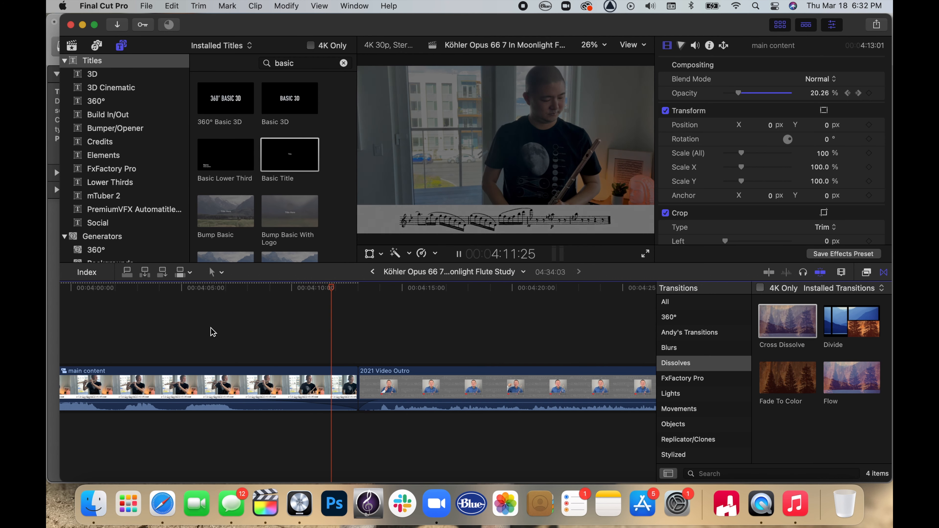
# - Keyframe the 2021 Video Outro clip's opacity from 0% at its start to 100% at 4:14:02, and play the transition
pyautogui.click(375, 375)
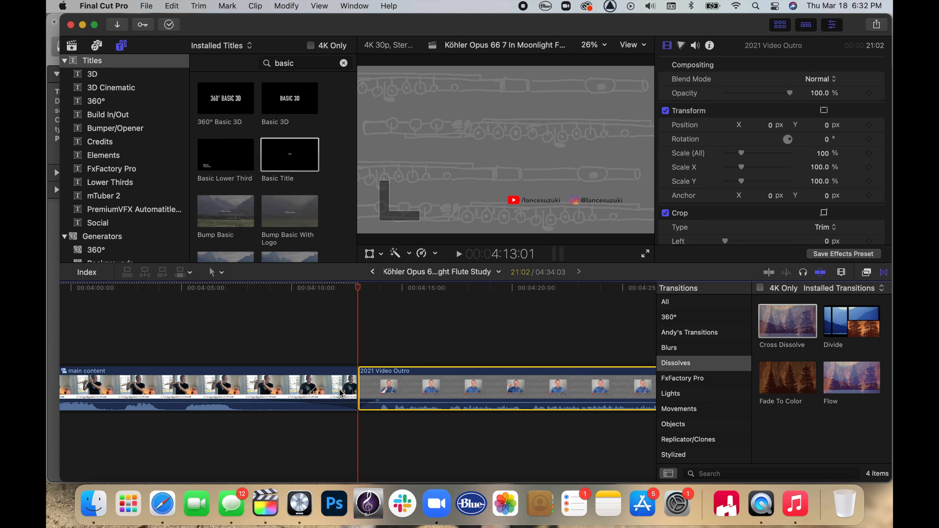
pyautogui.click(382, 345)
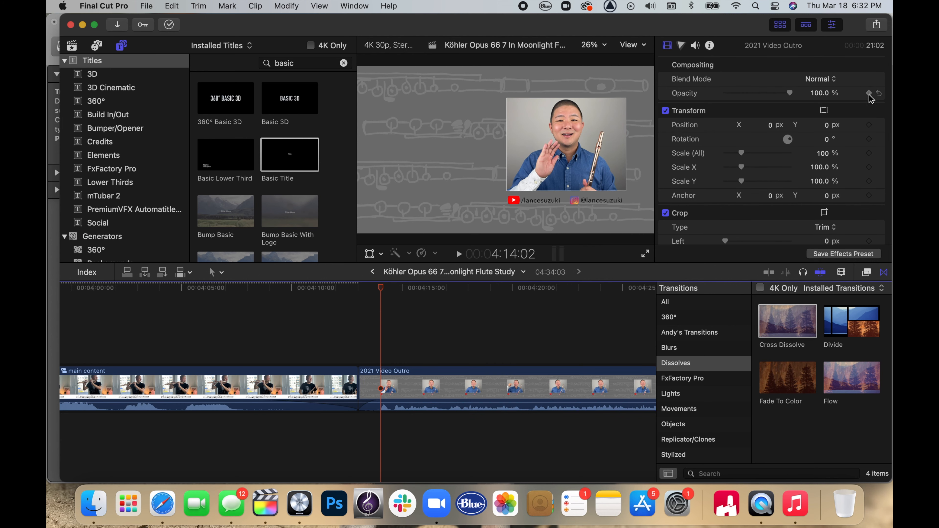
pyautogui.click(869, 94)
pyautogui.press('Up')
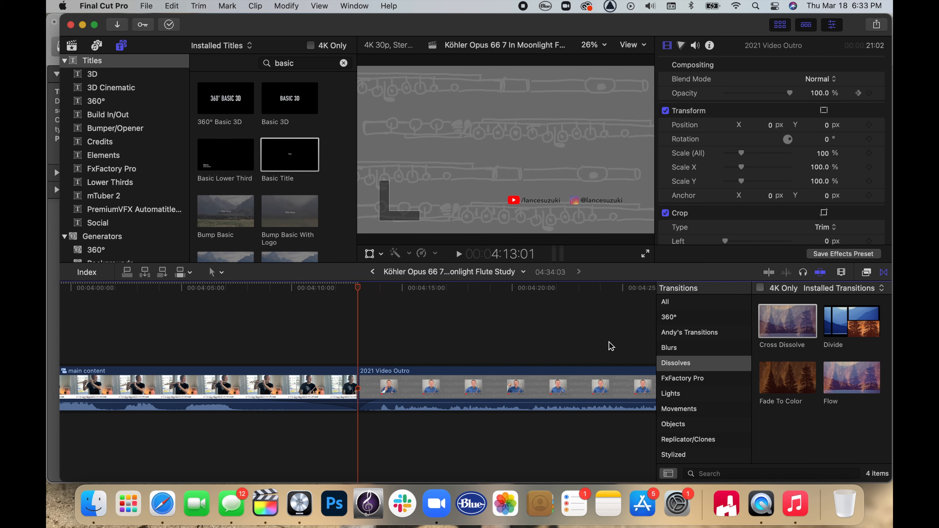
pyautogui.click(492, 386)
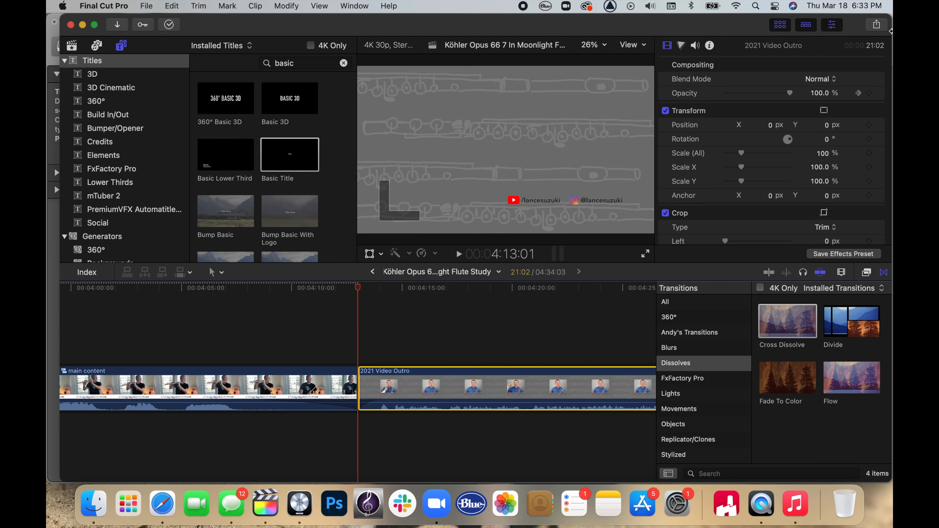
pyautogui.click(869, 93)
pyautogui.moveTo(790, 93); pyautogui.dragTo(691, 95)
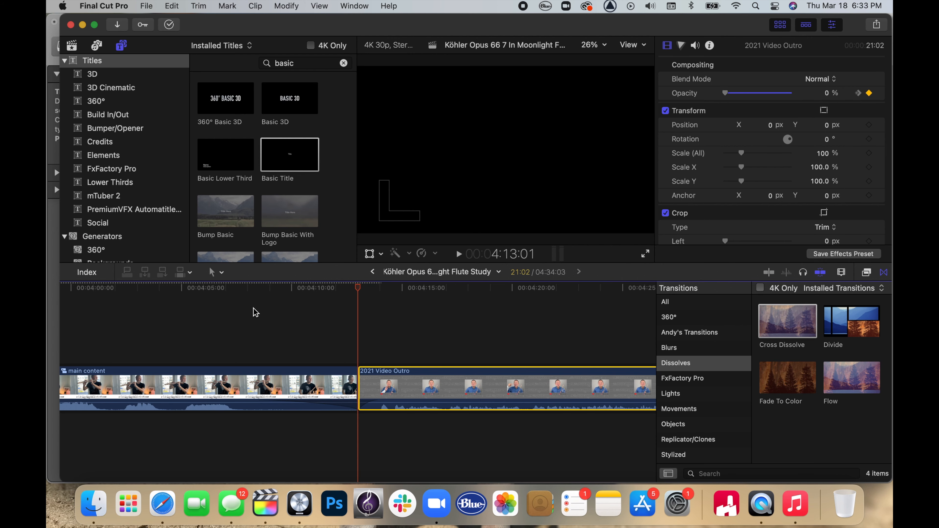
pyautogui.click(299, 322)
pyautogui.press('space')
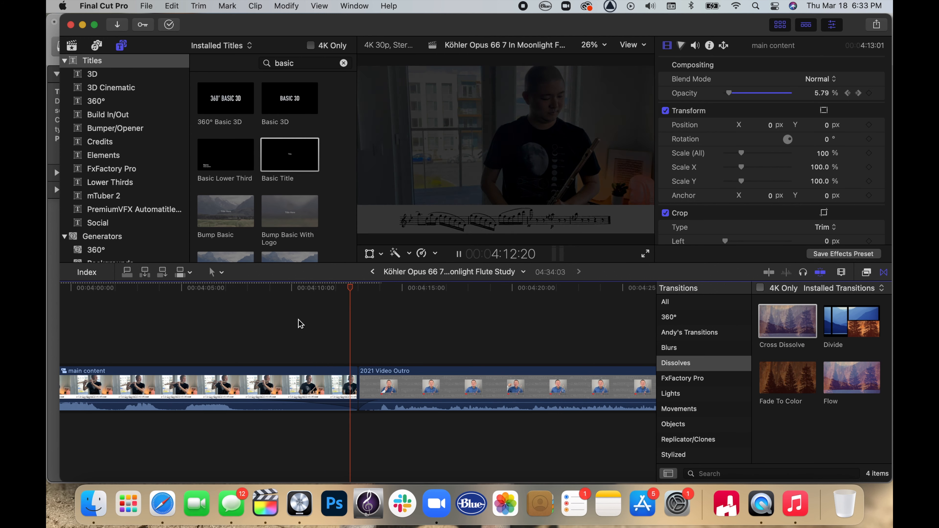
pyautogui.press('space')
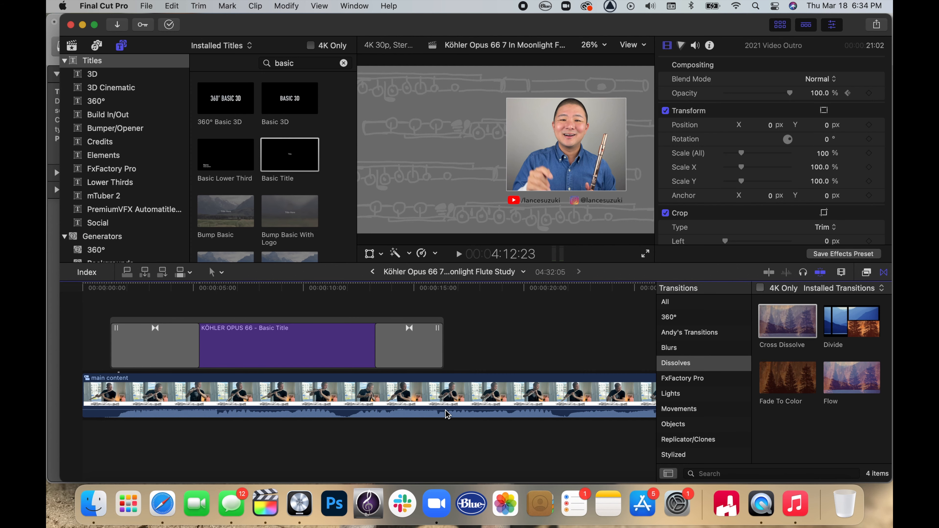
# - Export the project as a master file, checking its export settings, and save it under the suggested name in the KOHLER OP 66-7 folder
pyautogui.click(147, 6)
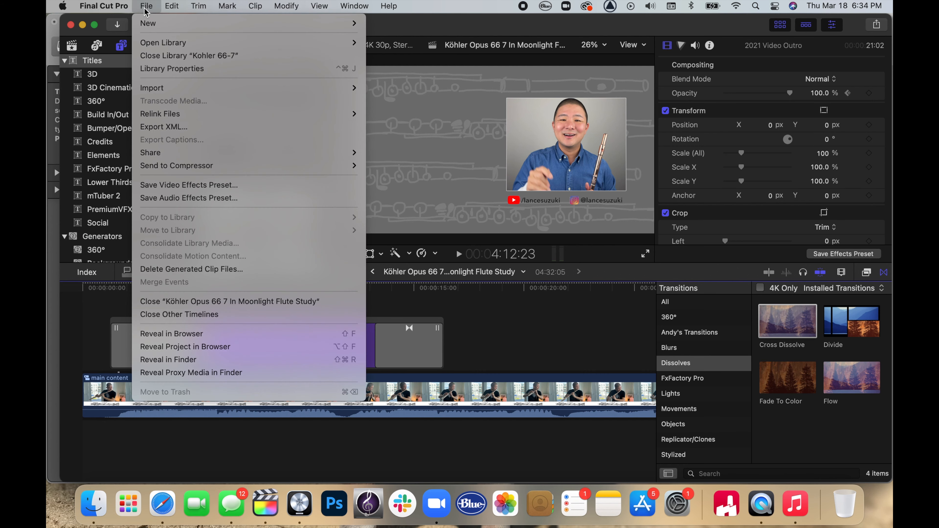
pyautogui.moveTo(173, 153)
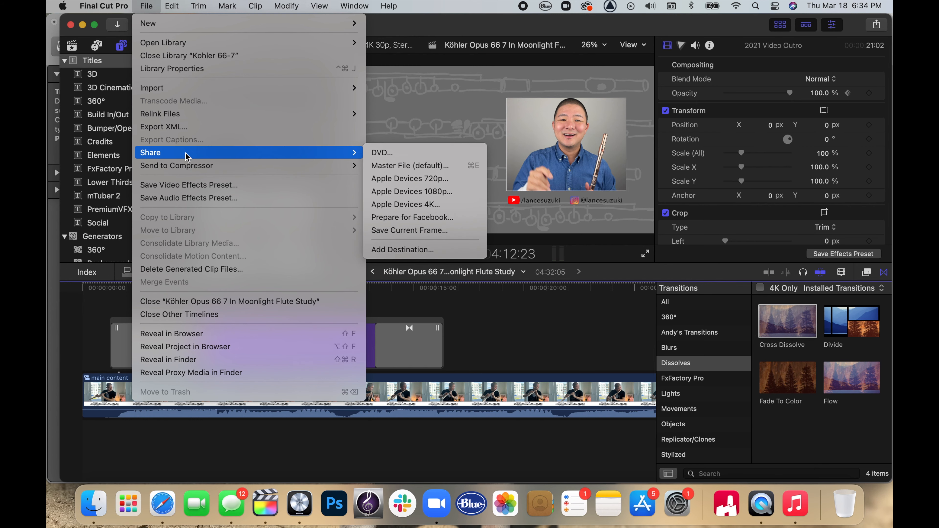
pyautogui.click(415, 165)
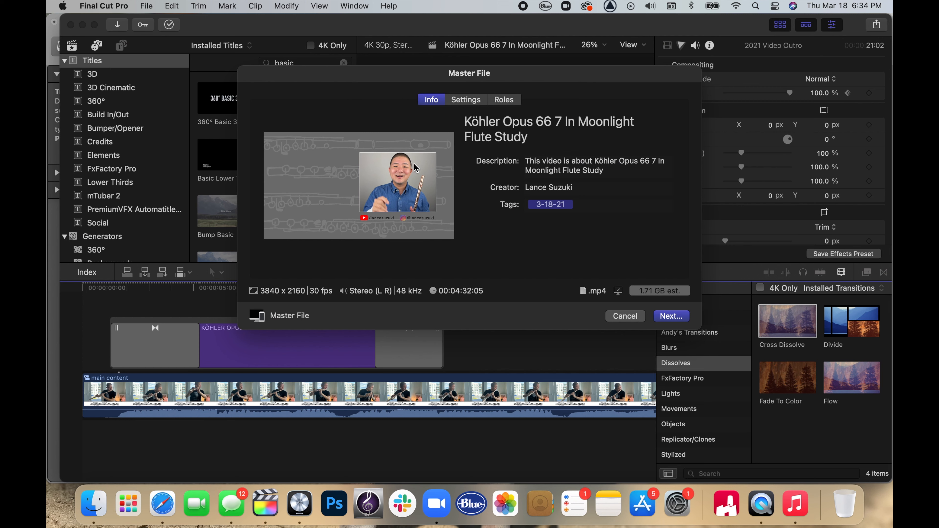
pyautogui.click(466, 100)
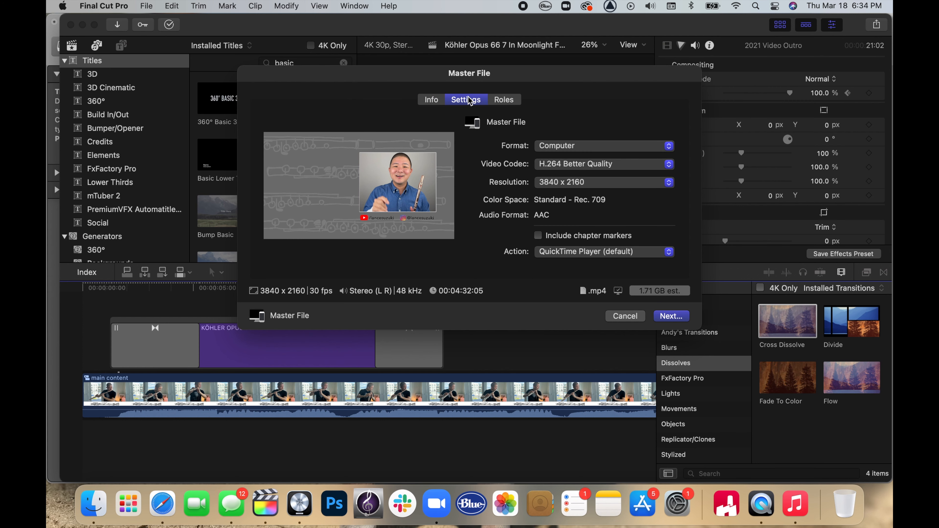
pyautogui.click(434, 101)
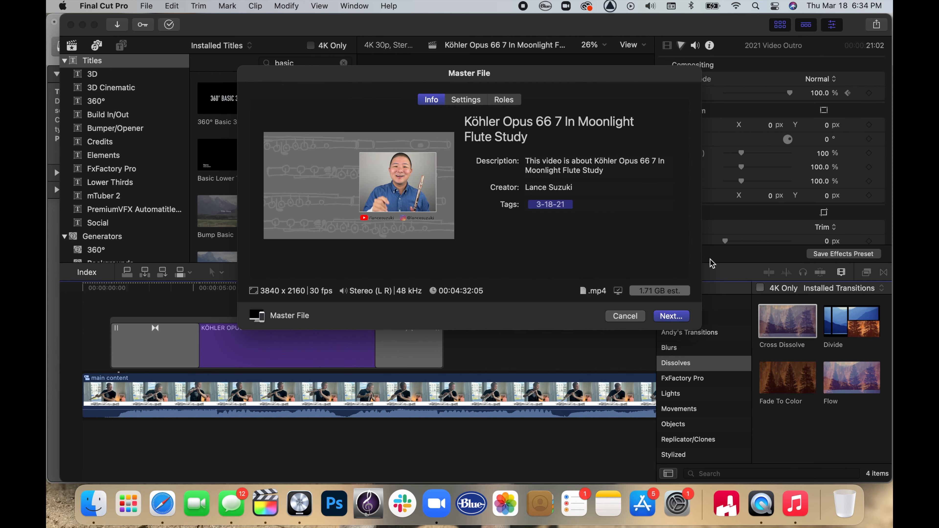
pyautogui.click(671, 316)
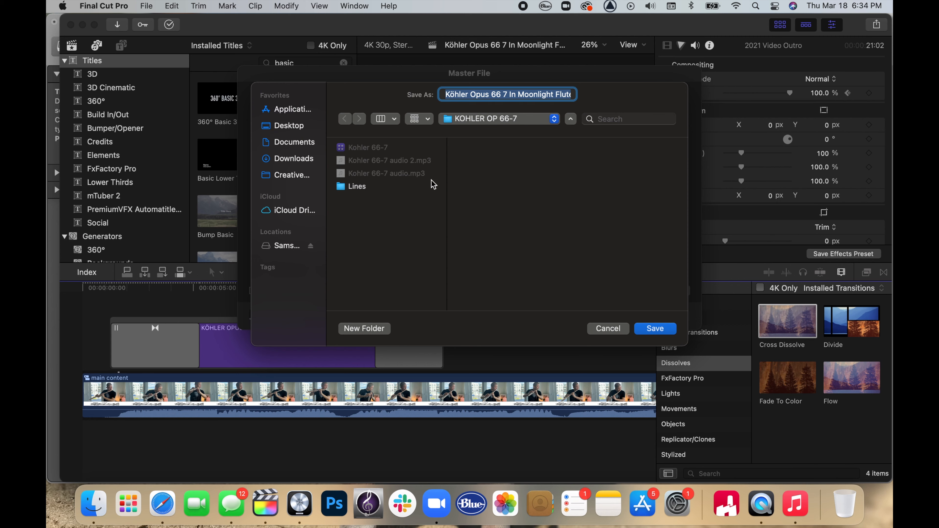
pyautogui.click(655, 329)
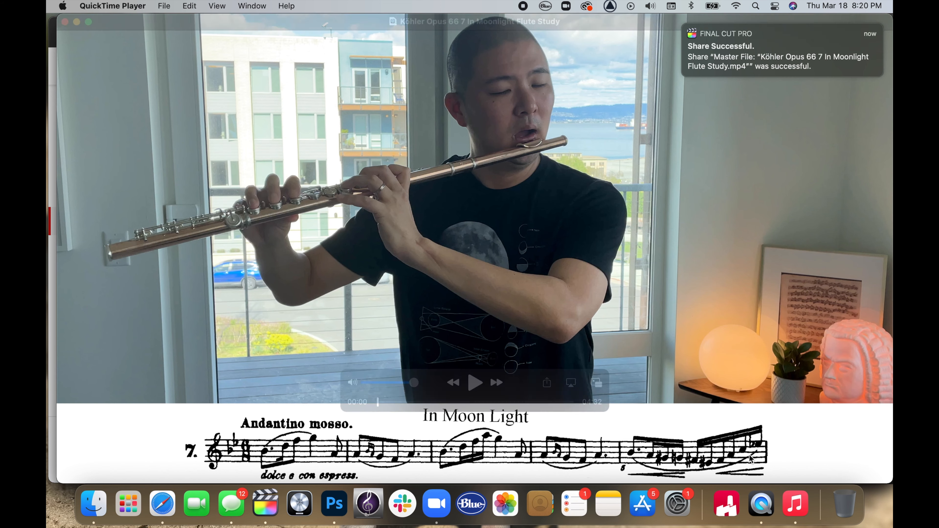
# - Switch back to Final Cut Pro and save the current title frame as "Köhler Opus 66 Thumb" in the KOHLER OP 66-7 folder
pyautogui.click(271, 505)
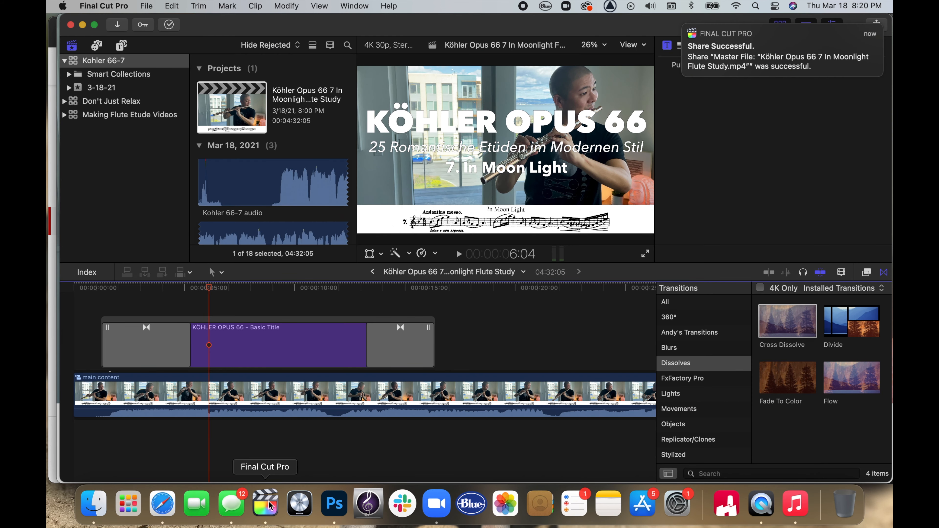
pyautogui.click(149, 4)
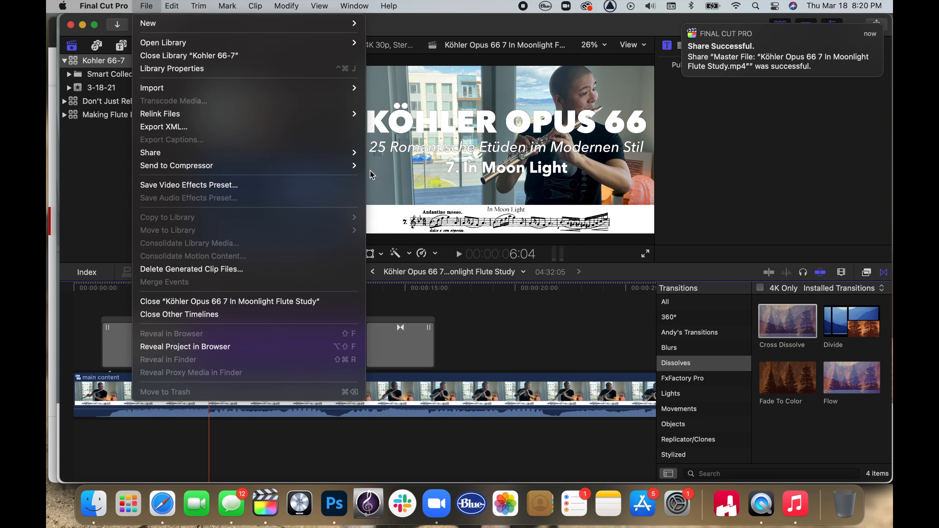
pyautogui.moveTo(351, 153)
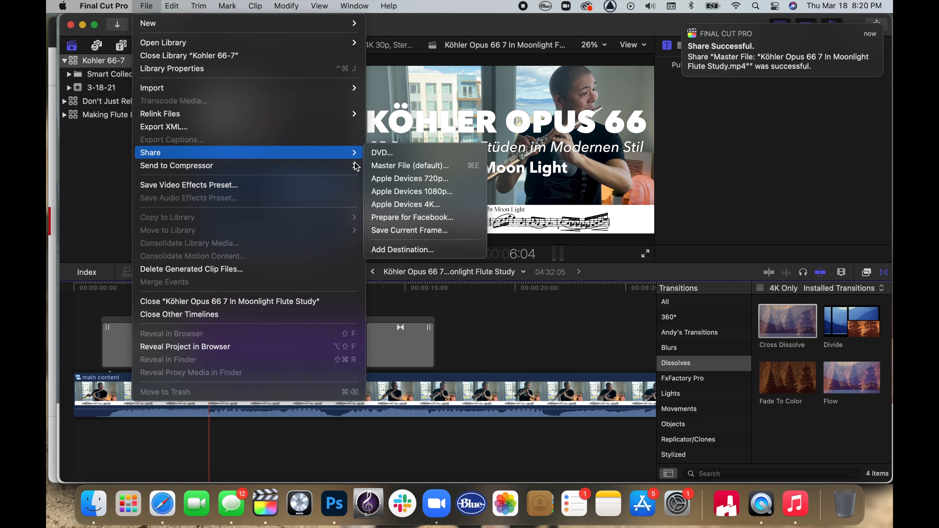
pyautogui.click(401, 231)
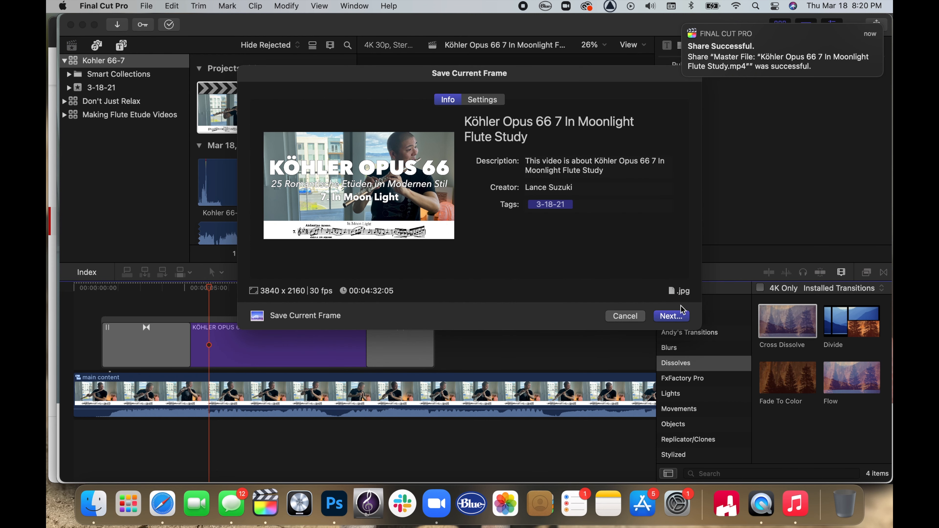
pyautogui.click(672, 317)
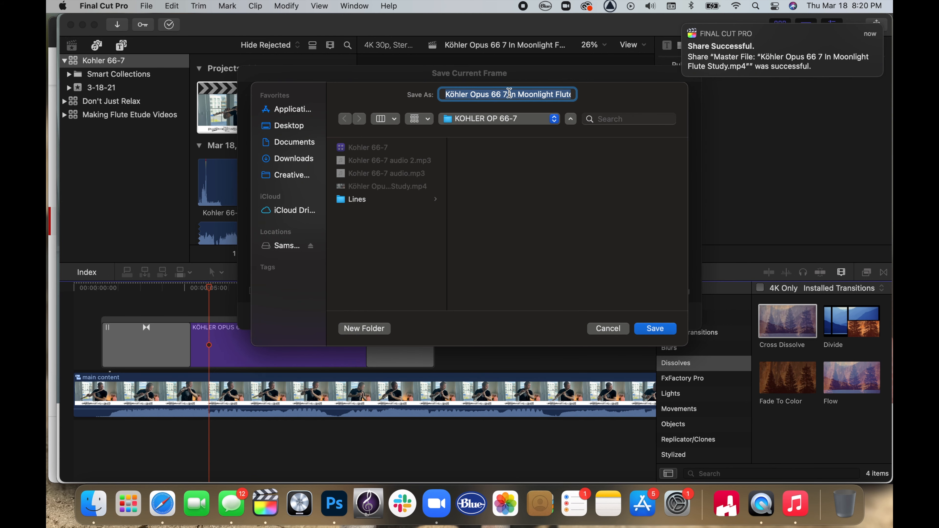
pyautogui.moveTo(509, 94); pyautogui.dragTo(575, 95)
pyautogui.press('BackSpace')
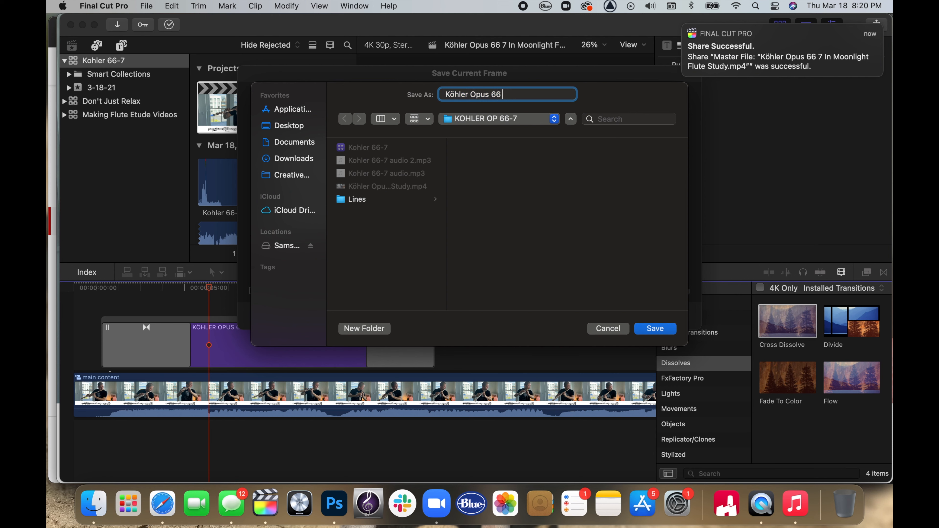
pyautogui.write('Thumb')
pyautogui.press('Return')
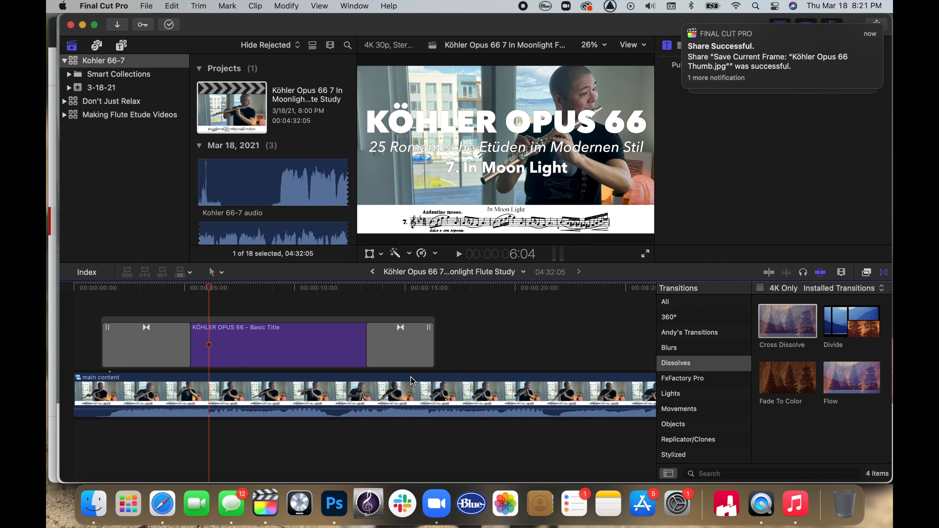
# - Switch to Photoshop and open "Köhler Opus 66 Thumb.jpg" from the KOHLER OP 66-7 folder
pyautogui.click(342, 503)
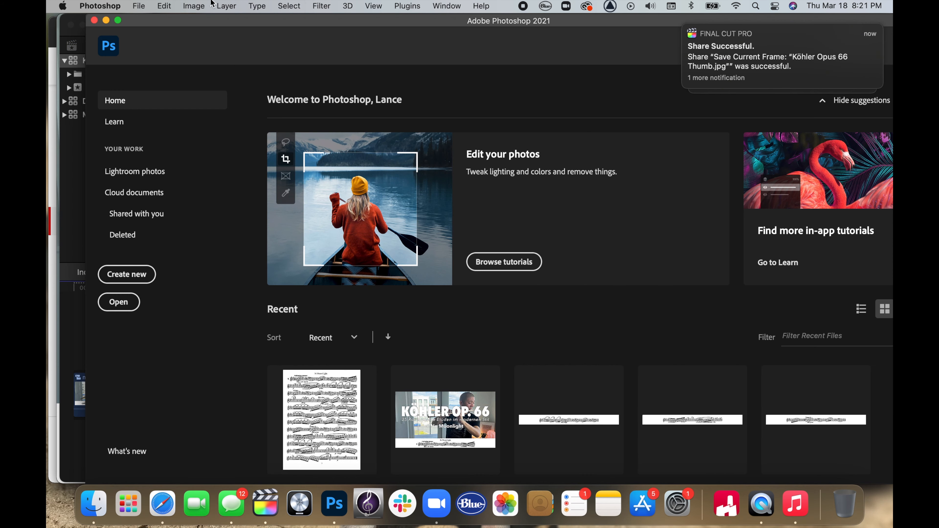
pyautogui.click(141, 6)
pyautogui.click(148, 33)
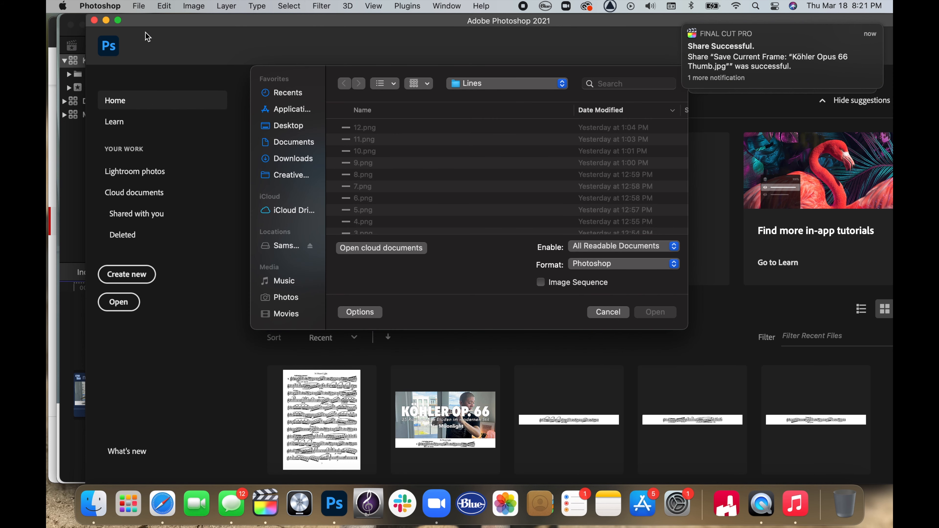
pyautogui.click(474, 87)
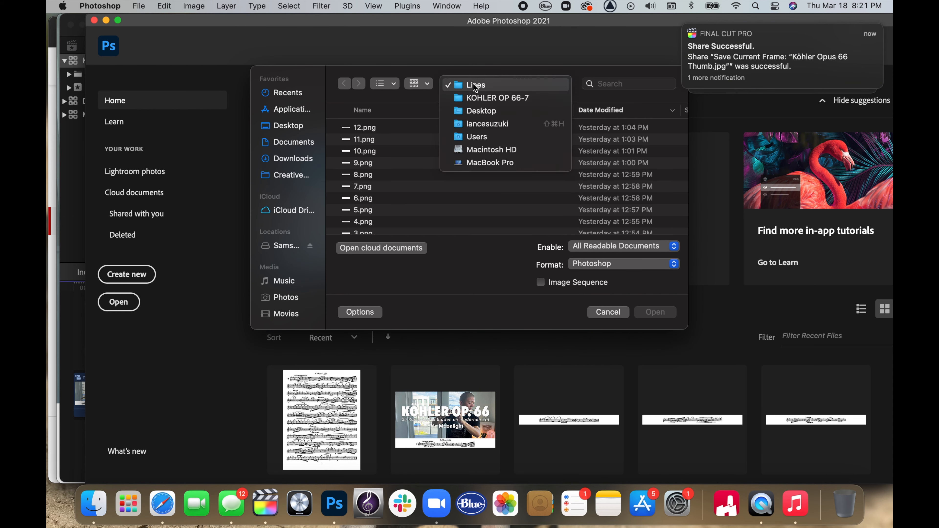
pyautogui.click(481, 97)
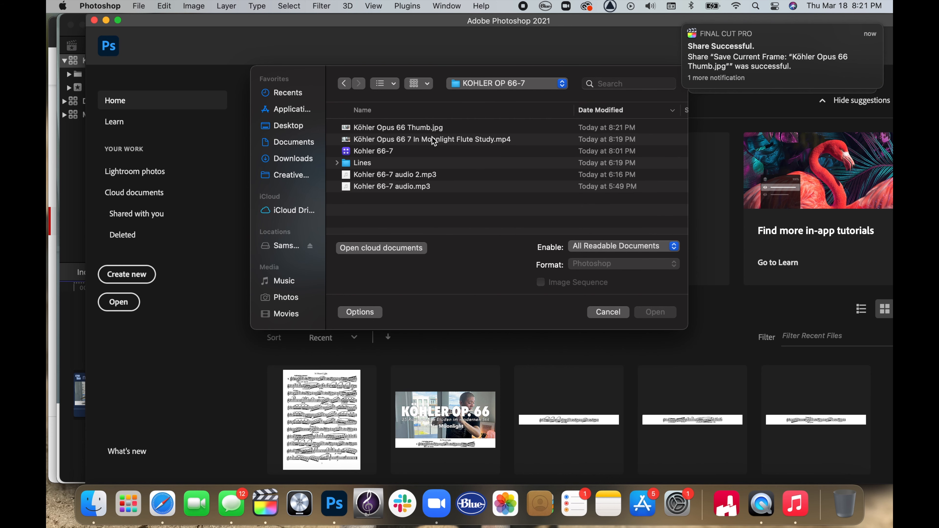
pyautogui.doubleClick(416, 127)
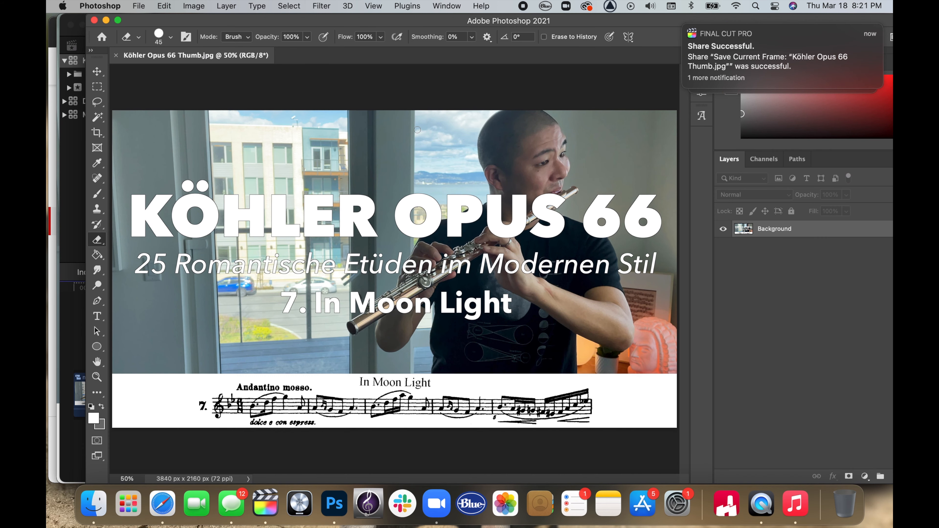
# - Resize the thumbnail image proportionally to a width of 2880 pixels and save the file
pyautogui.click(195, 5)
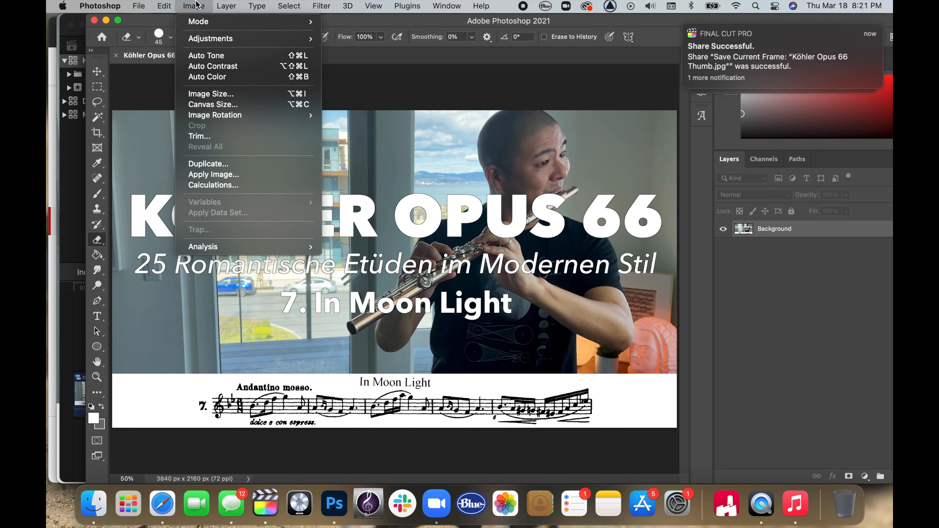
pyautogui.click(224, 93)
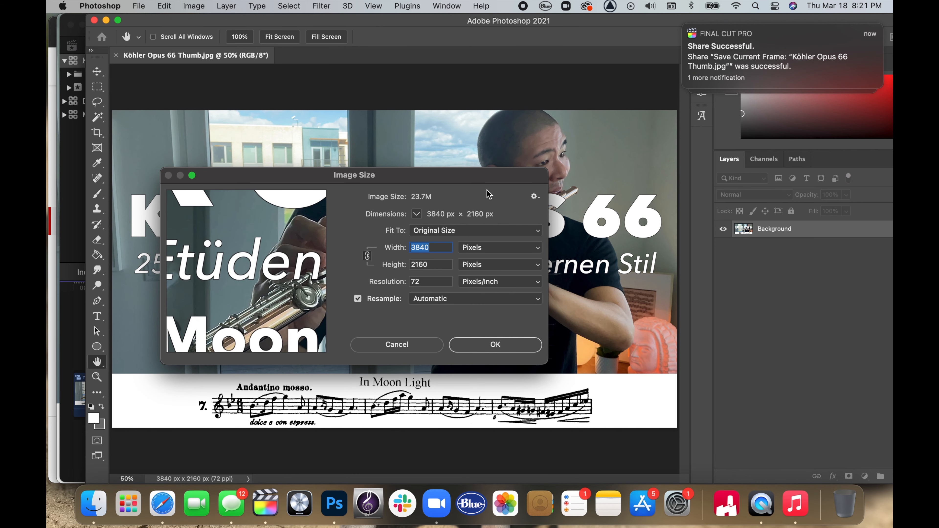
pyautogui.write('2880')
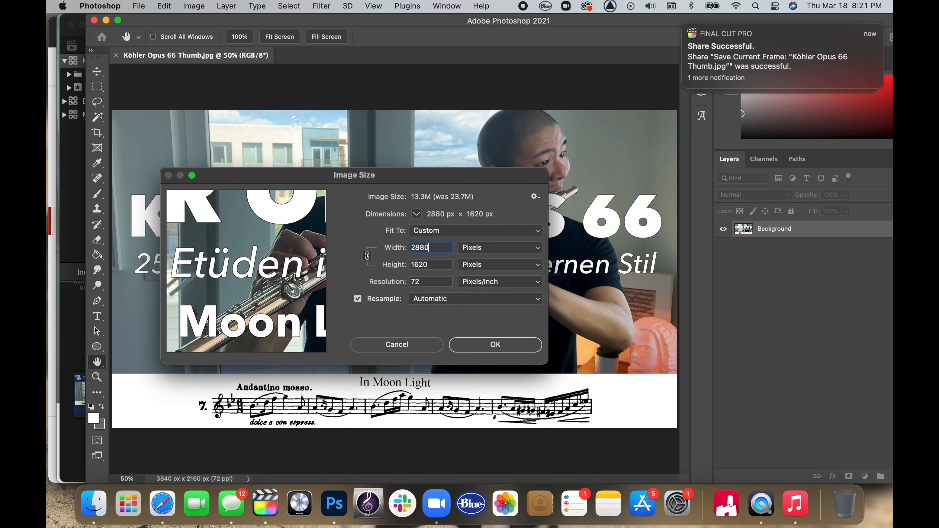
pyautogui.press('Return')
pyautogui.press('e')
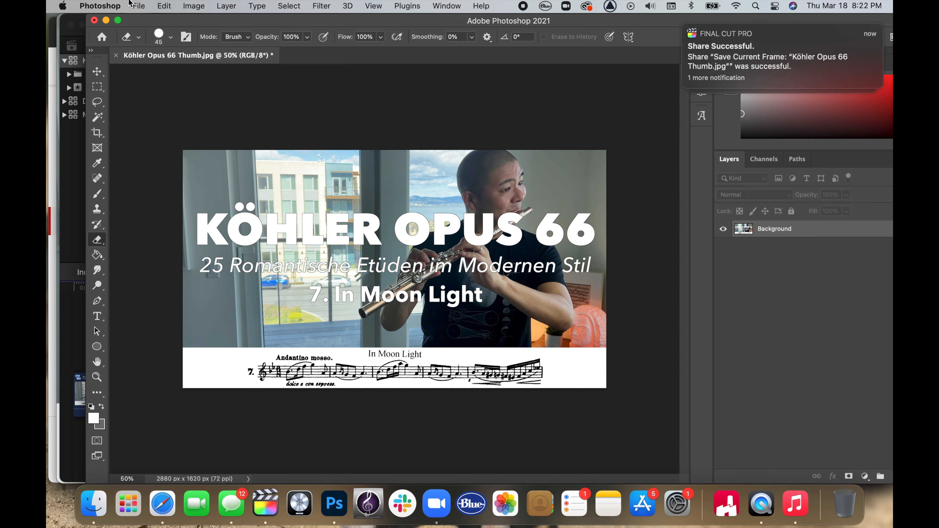
pyautogui.click(139, 5)
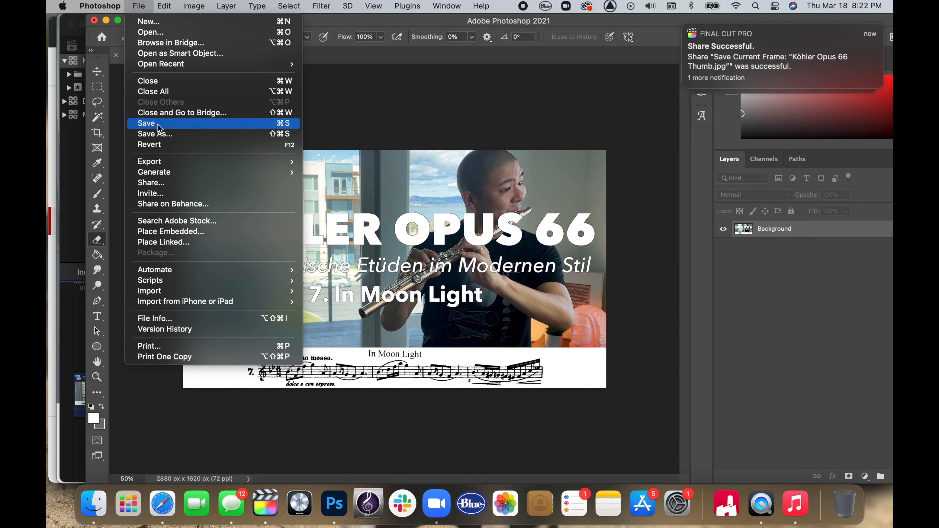